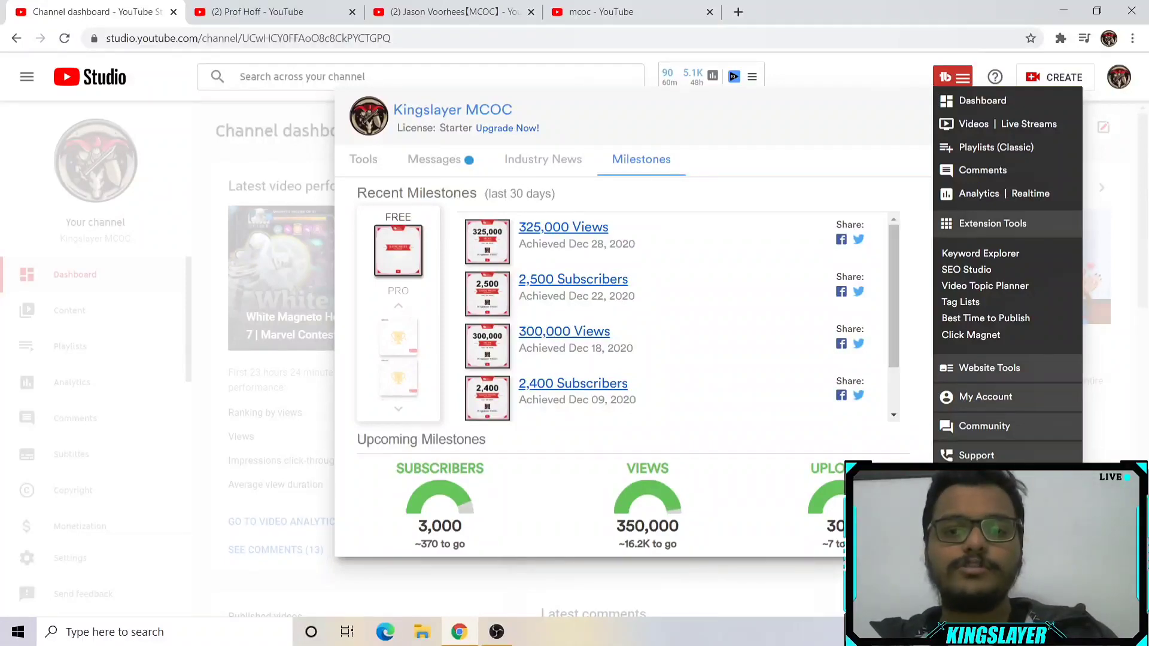
Step: Dismiss the milestones popup to reveal the dashboard with 2,634 subscribers
double_click(832, 526)
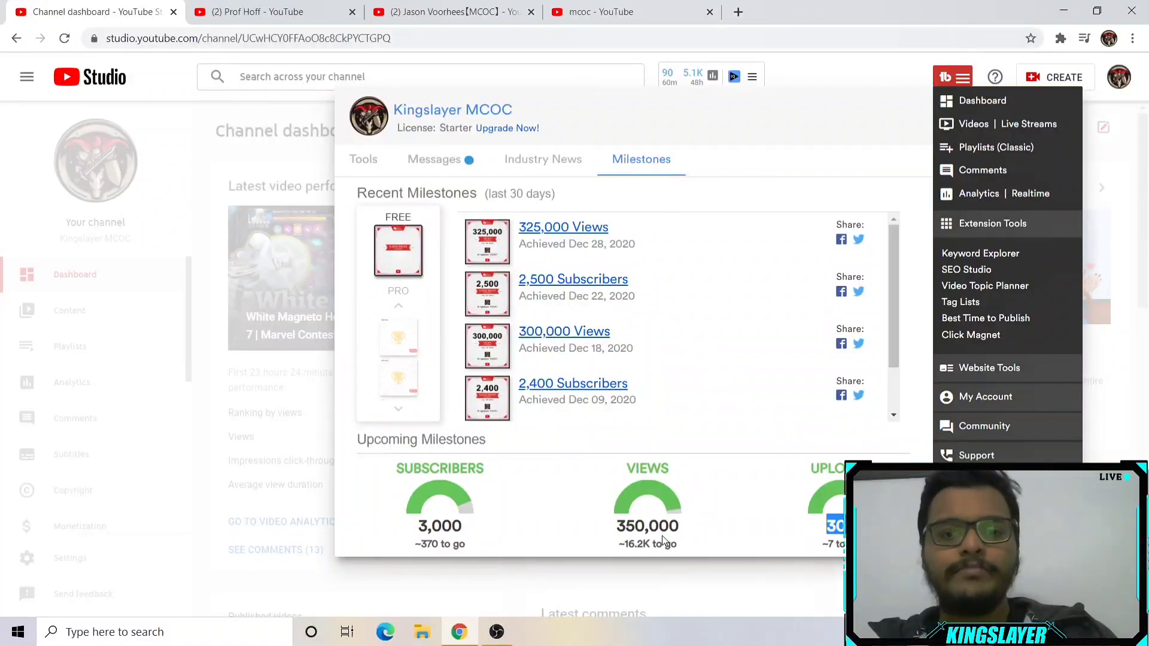
left_click(619, 585)
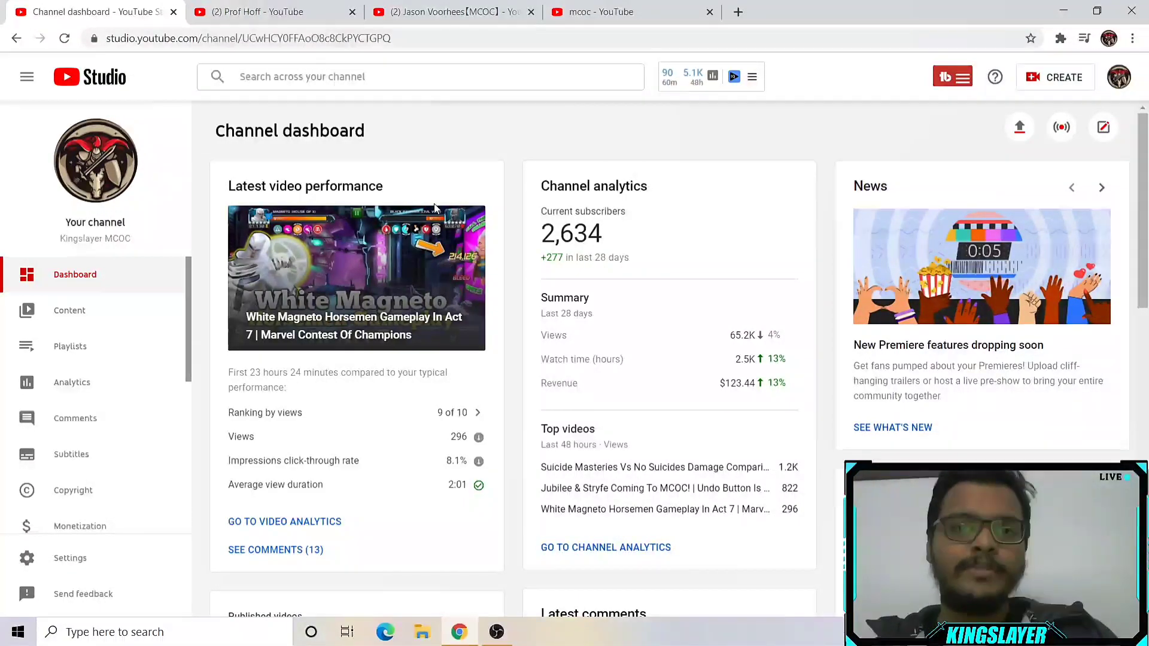
Step: Switch to the mcoc search results and scroll through them
left_click(574, 10)
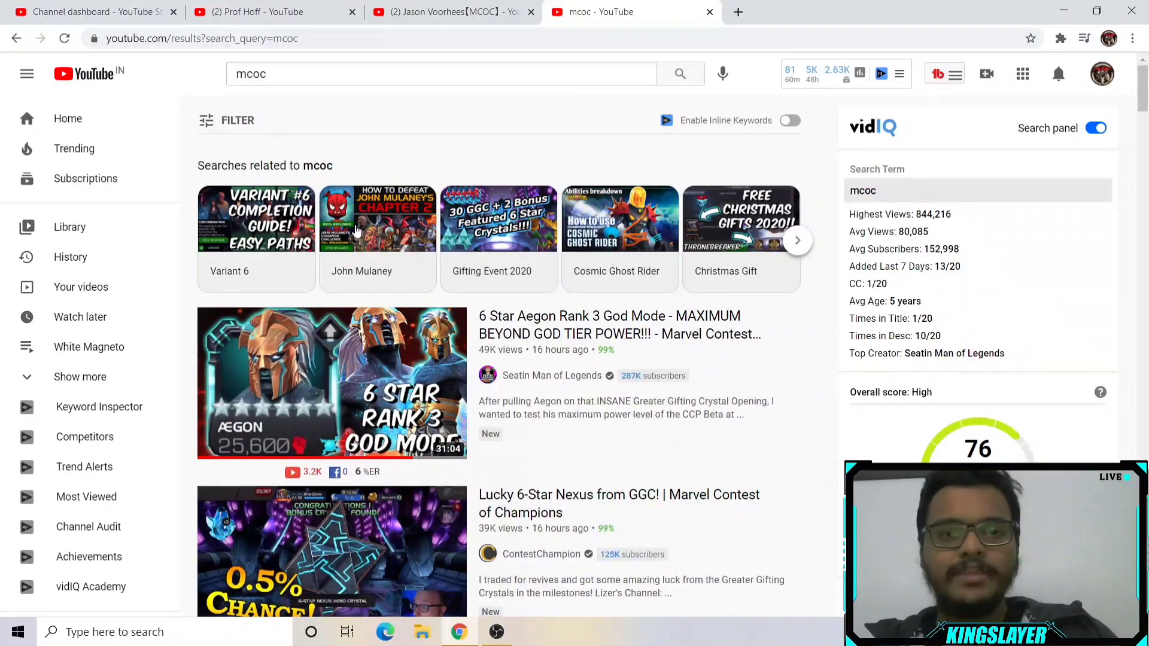
scroll(379, 264, "down", 6)
scroll(379, 263, "down", 1)
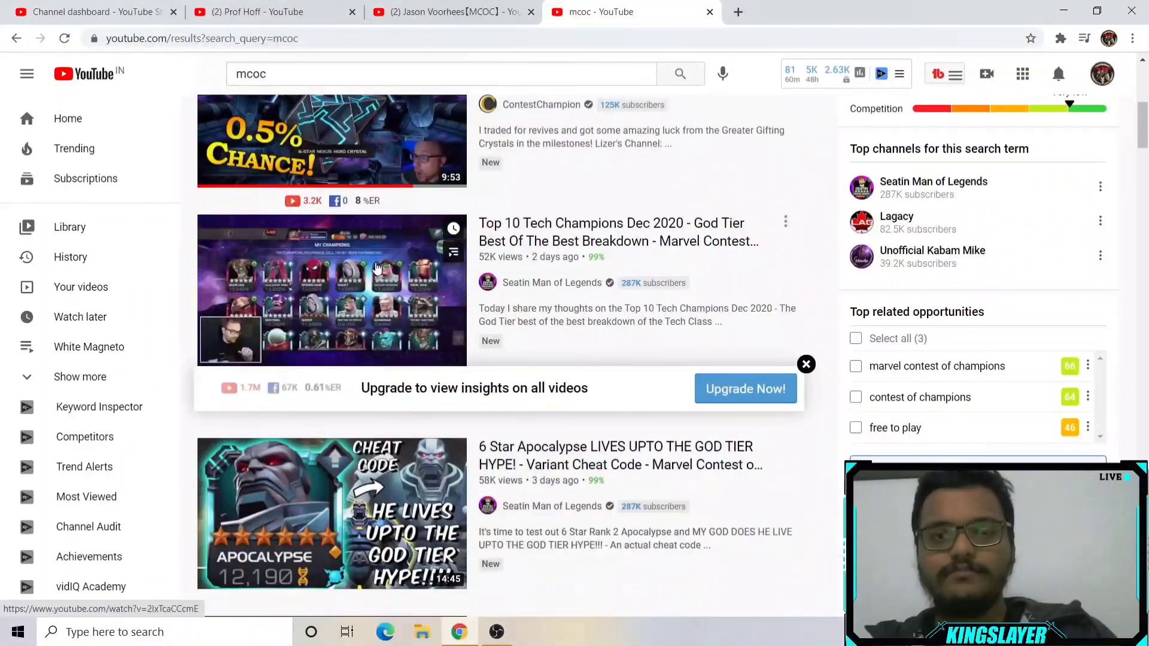
scroll(487, 207, "up", 7)
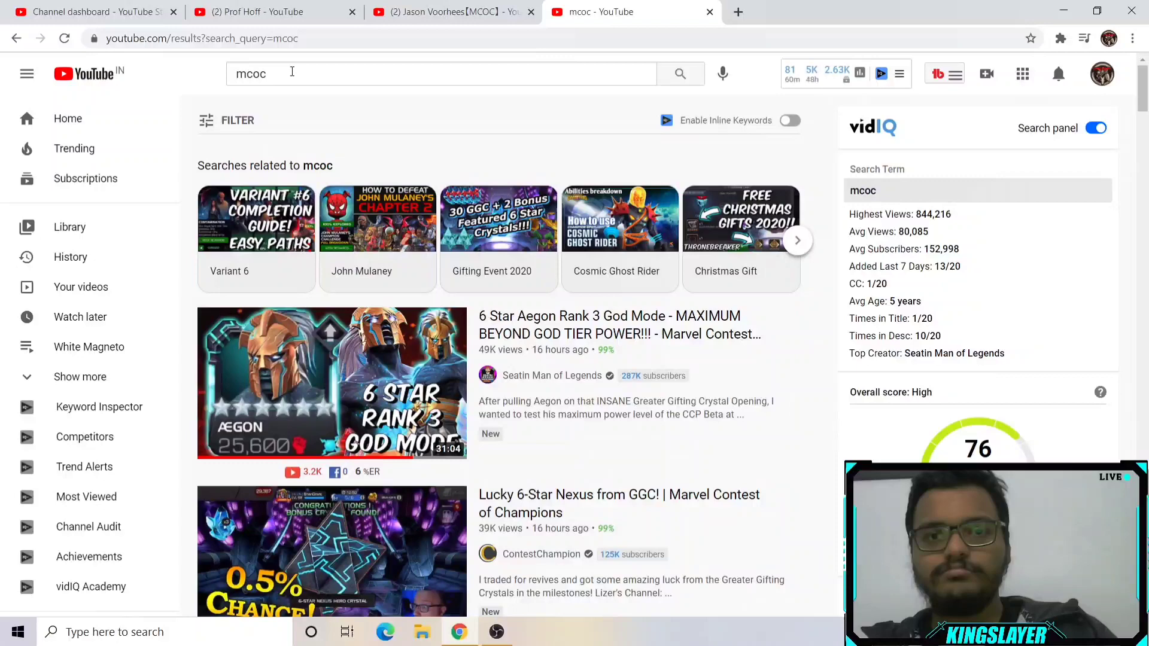
Step: Replace the search query with 'spiderham mcoc' and run the search
left_click(292, 71)
key("ctrl+a")
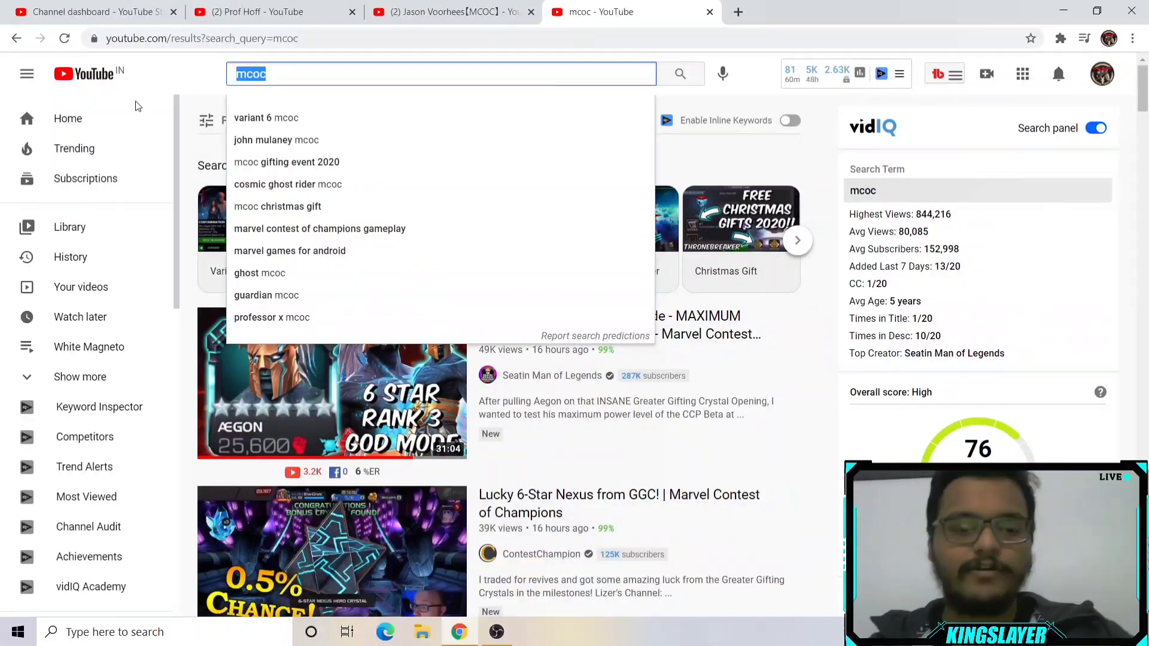
type("spiderham mcoc")
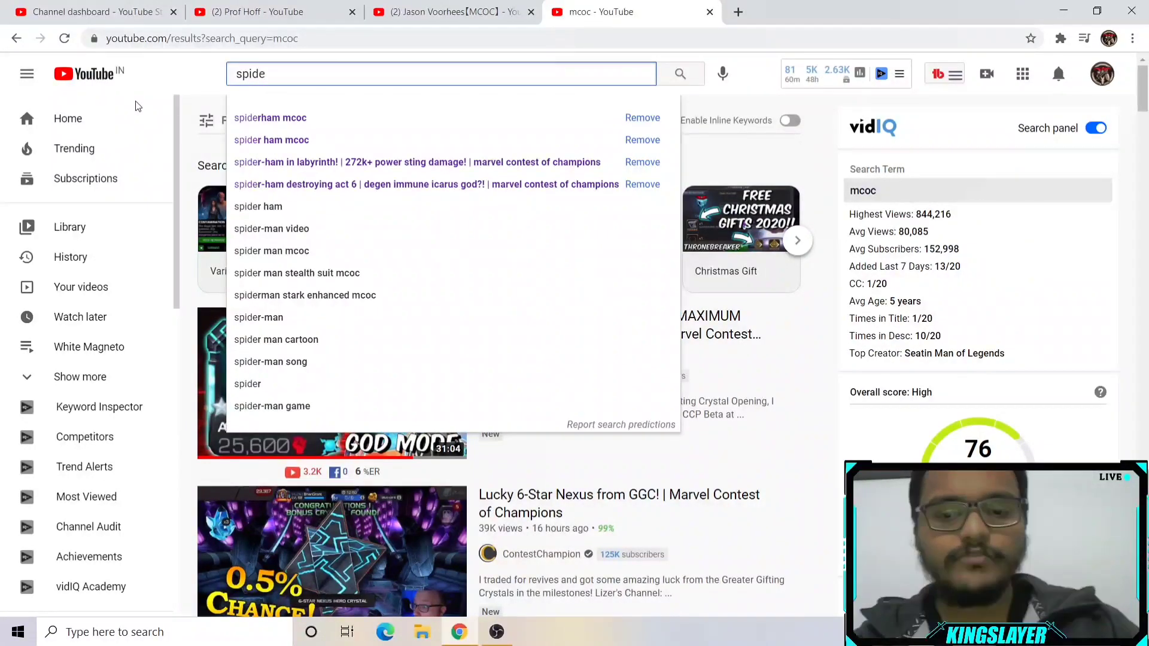
key("Return")
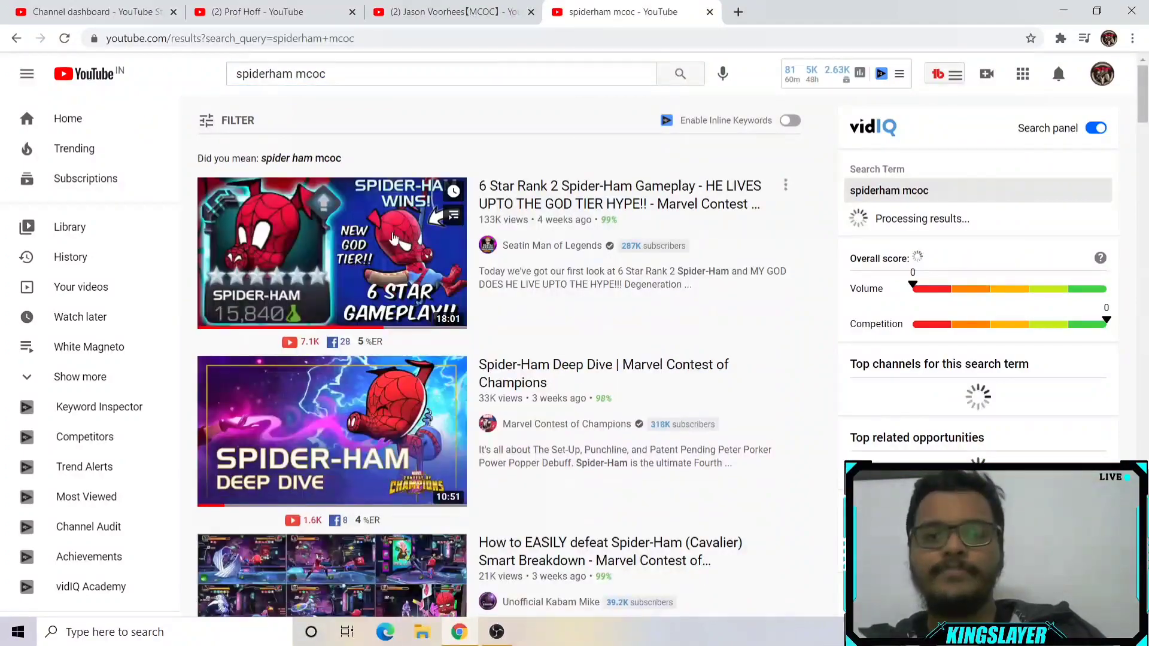
Step: Review the spiderham mcoc results and vidIQ's overall score of 66 (High)
scroll(900, 371, "down", 2)
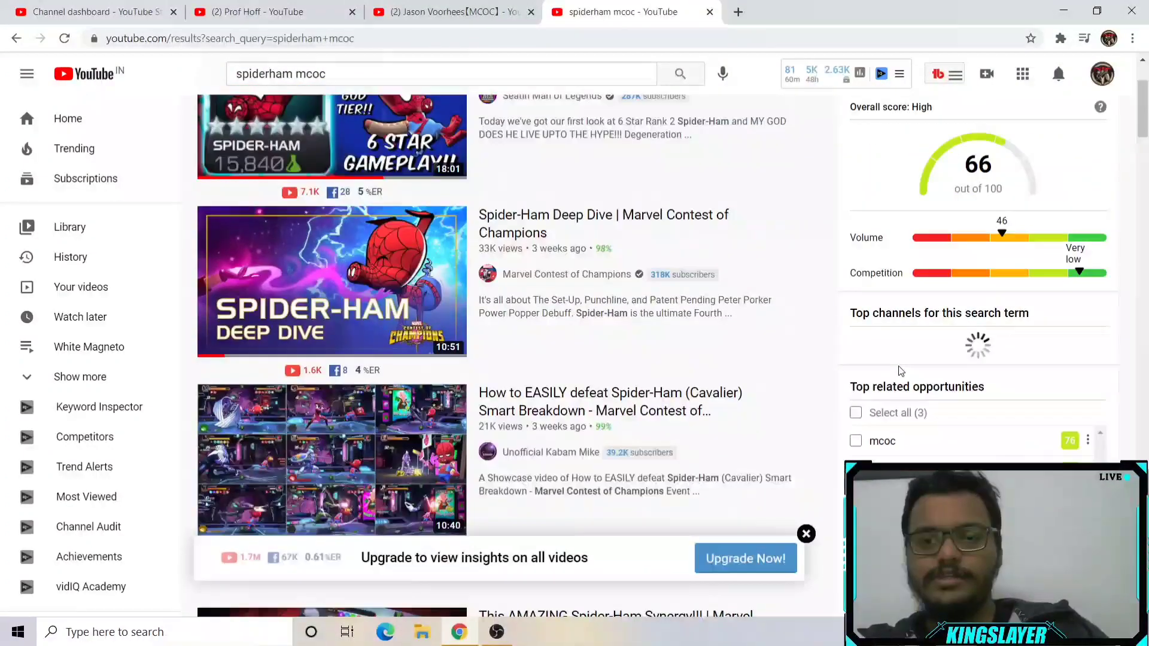
scroll(900, 371, "down", 3)
scroll(900, 371, "down", 4)
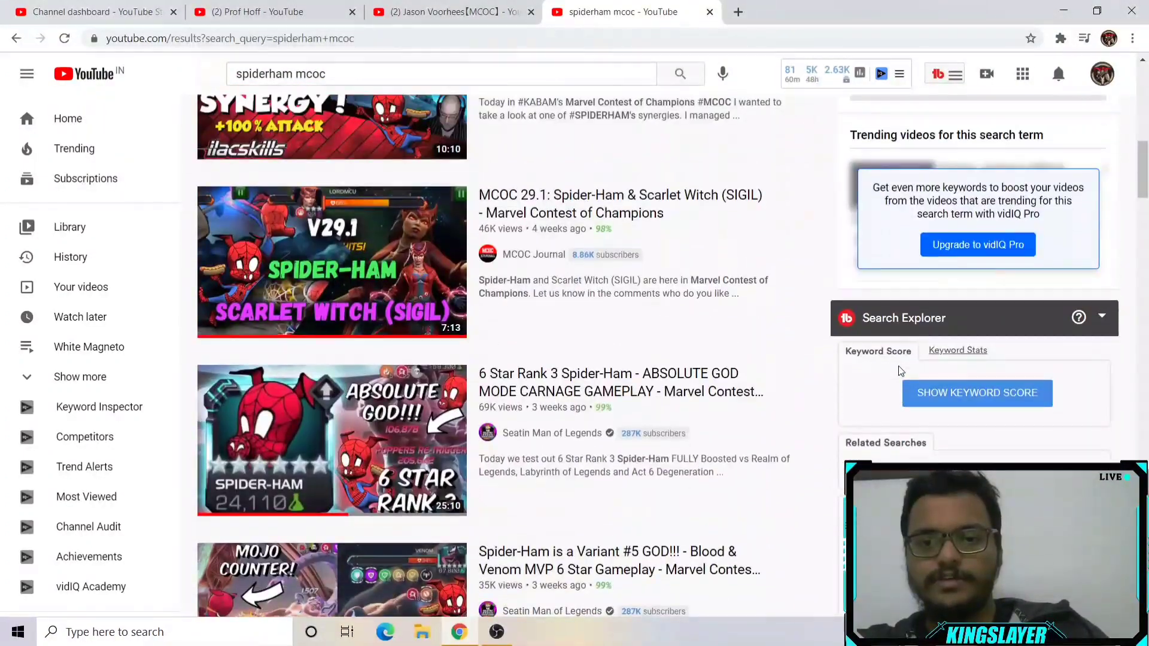
scroll(899, 366, "up", 2)
scroll(899, 367, "up", 3)
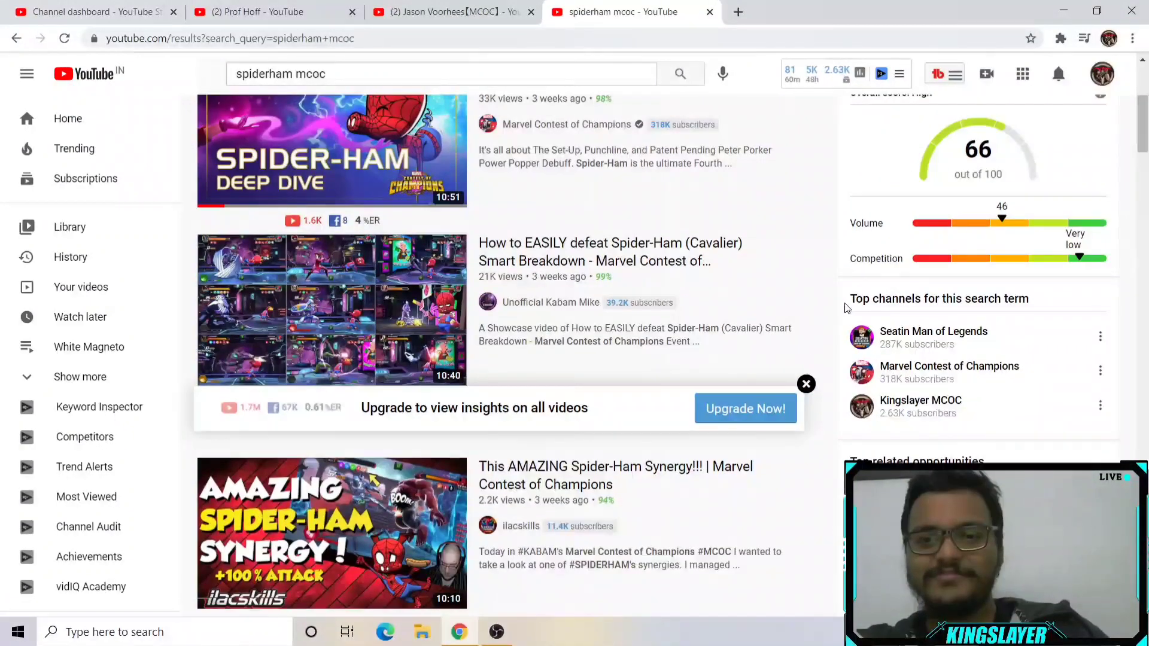
left_click_drag(850, 299, 1070, 310)
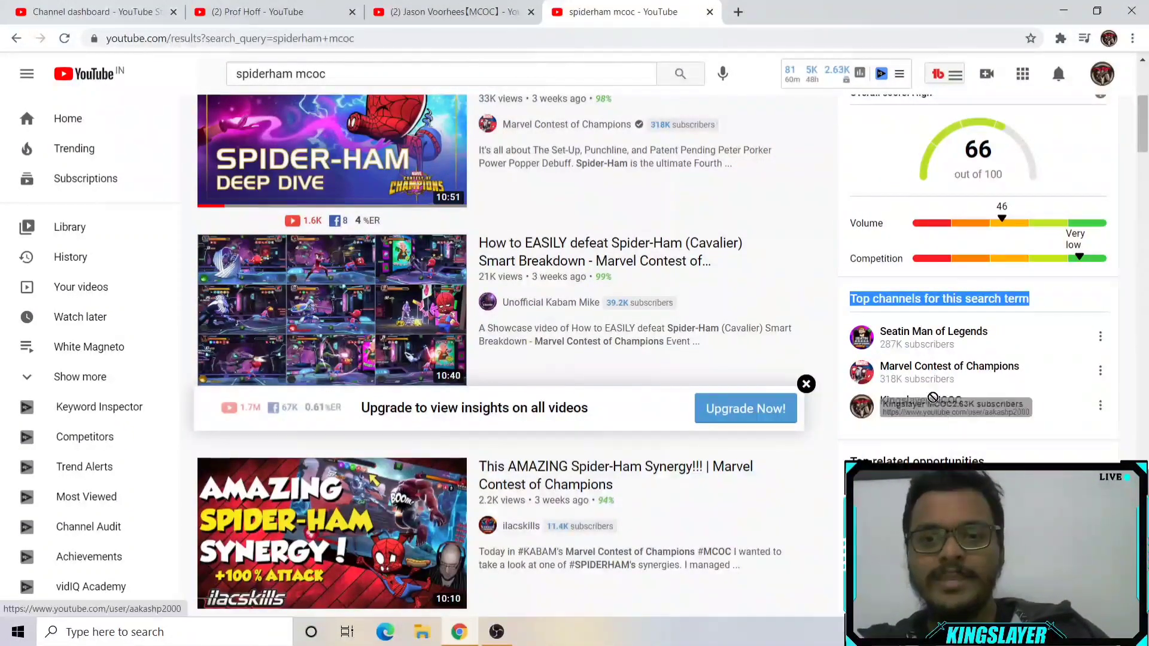
left_click(854, 216)
Step: Scroll back up to vidIQ's 162,712 highest views and 45,187 average views
scroll(854, 217, "up", 5)
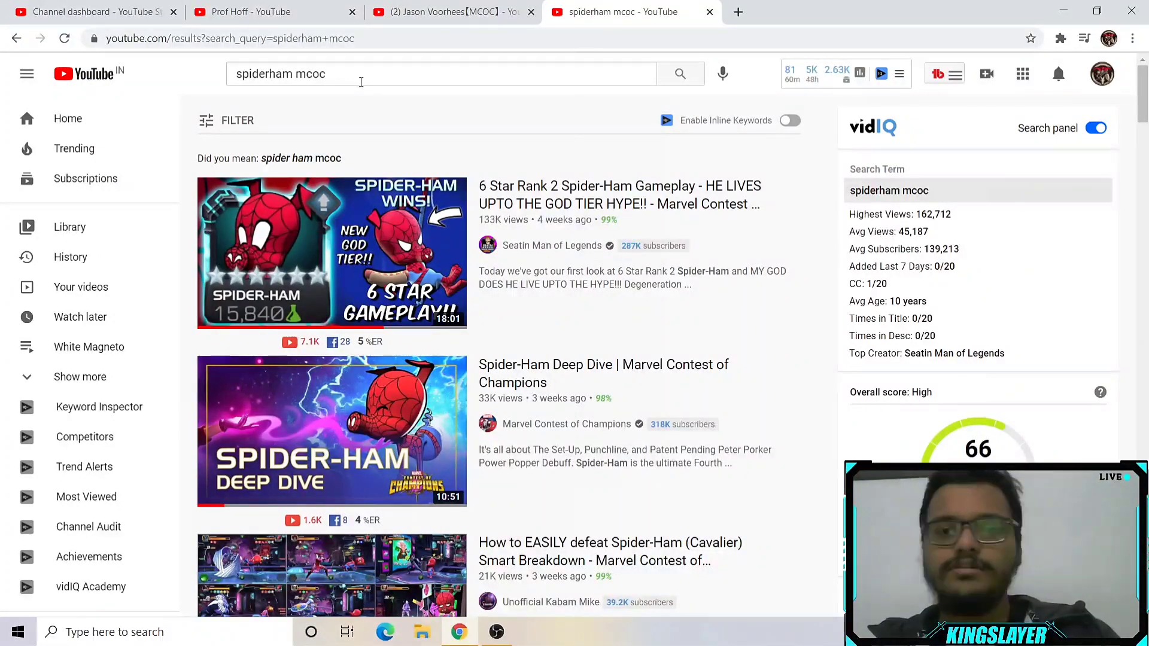
Step: Glance at the other MCOC creator's channel, then return to the Channel dashboard
left_click(413, 12)
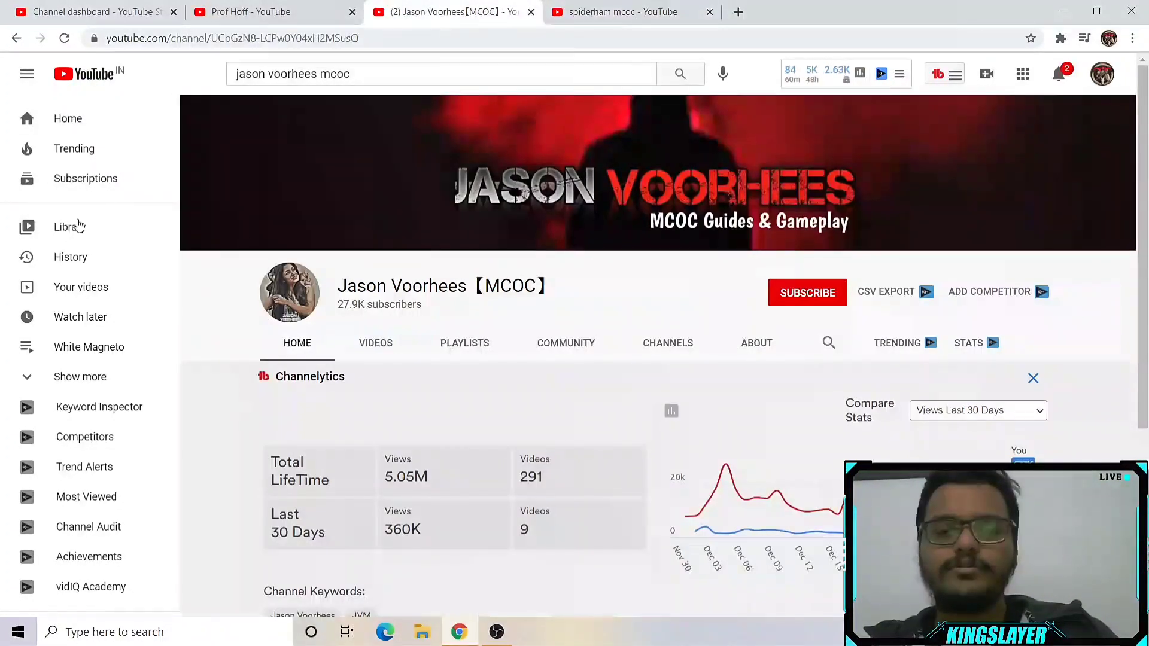
left_click(113, 10)
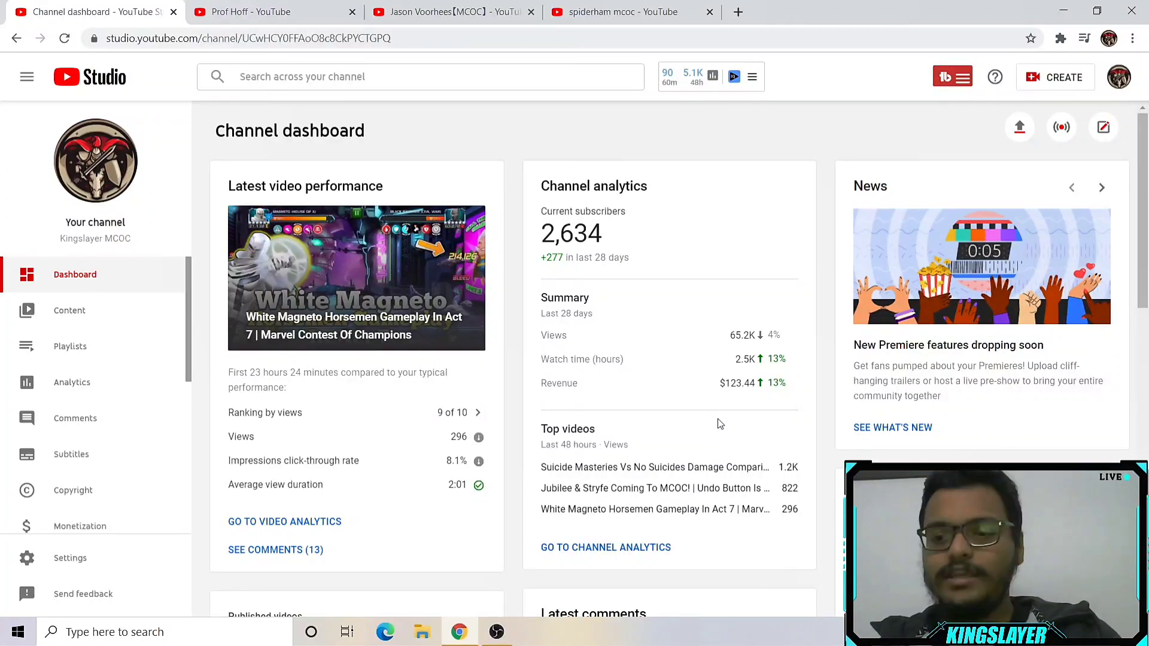
Step: Open the uploads list and view the Suicide Masteries video's details
left_click(81, 317)
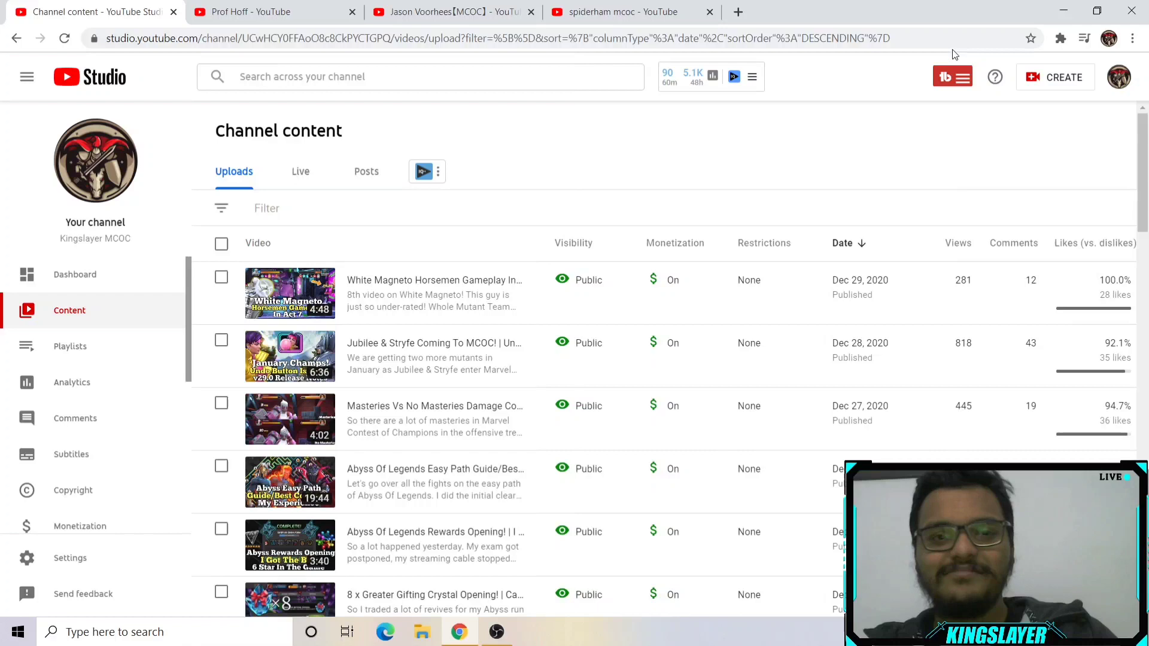
scroll(681, 358, "down", 5)
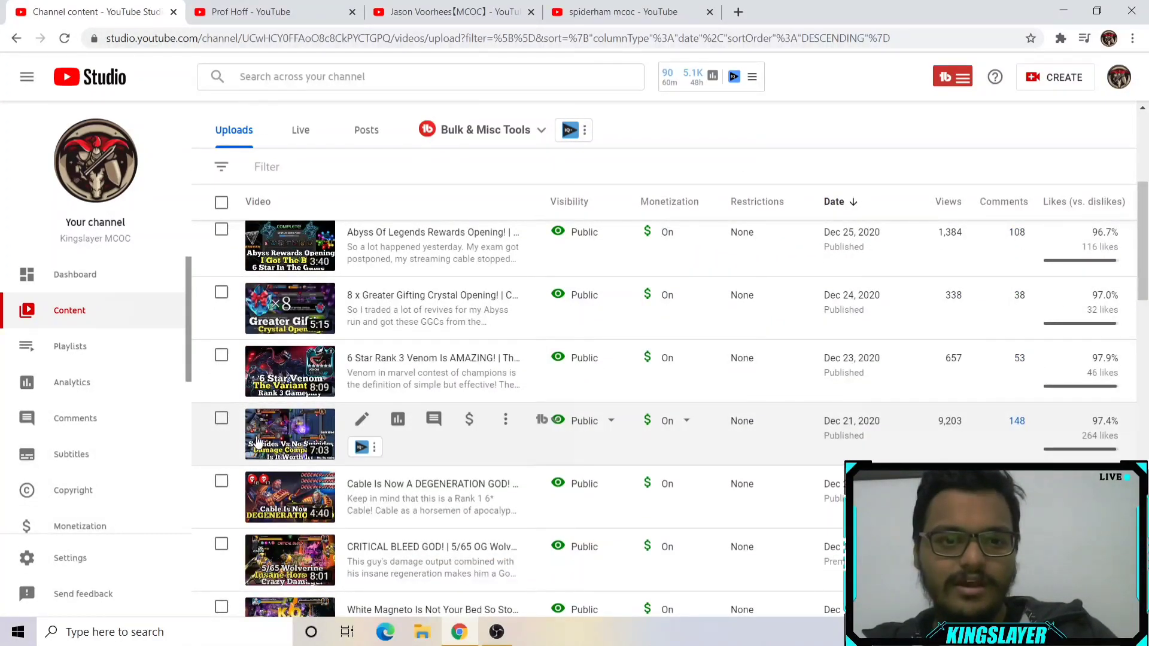
left_click(280, 445)
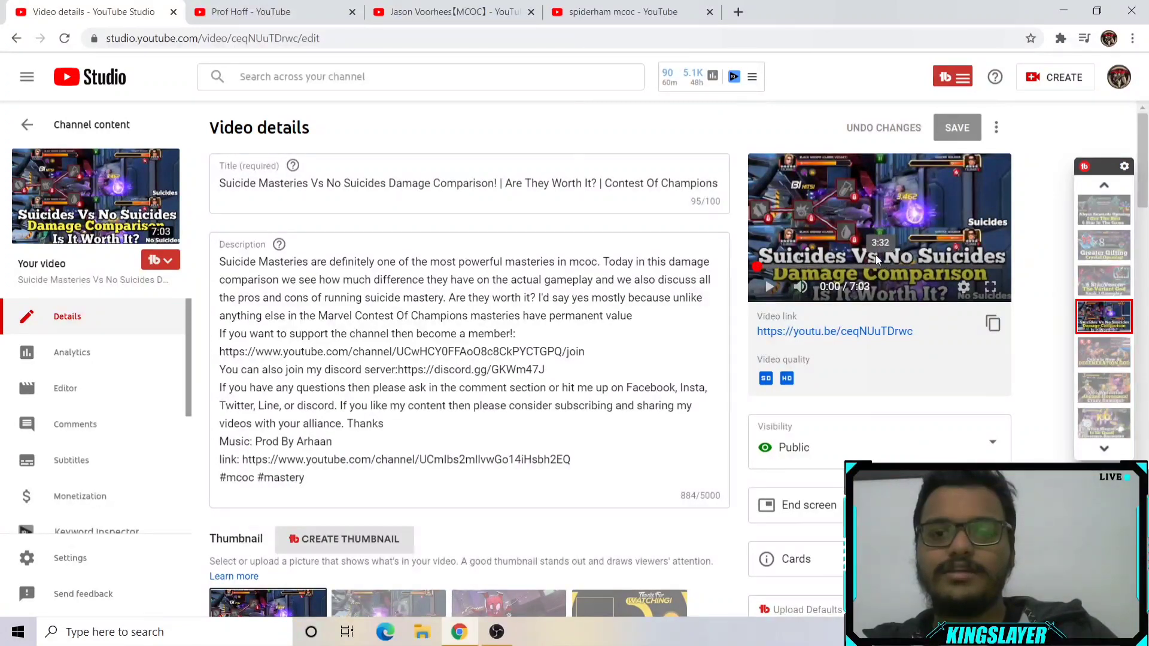
left_click(27, 125)
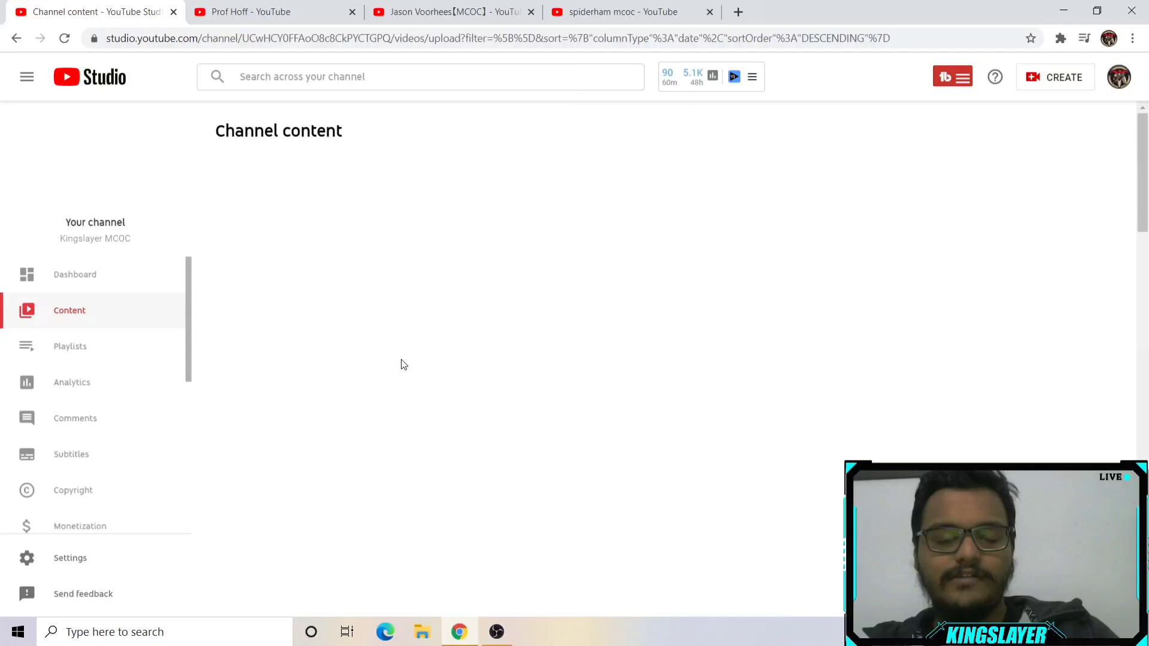
Step: View the 6 Star Rank 3 Venom video's details, then return to uploads
scroll(343, 416, "down", 3)
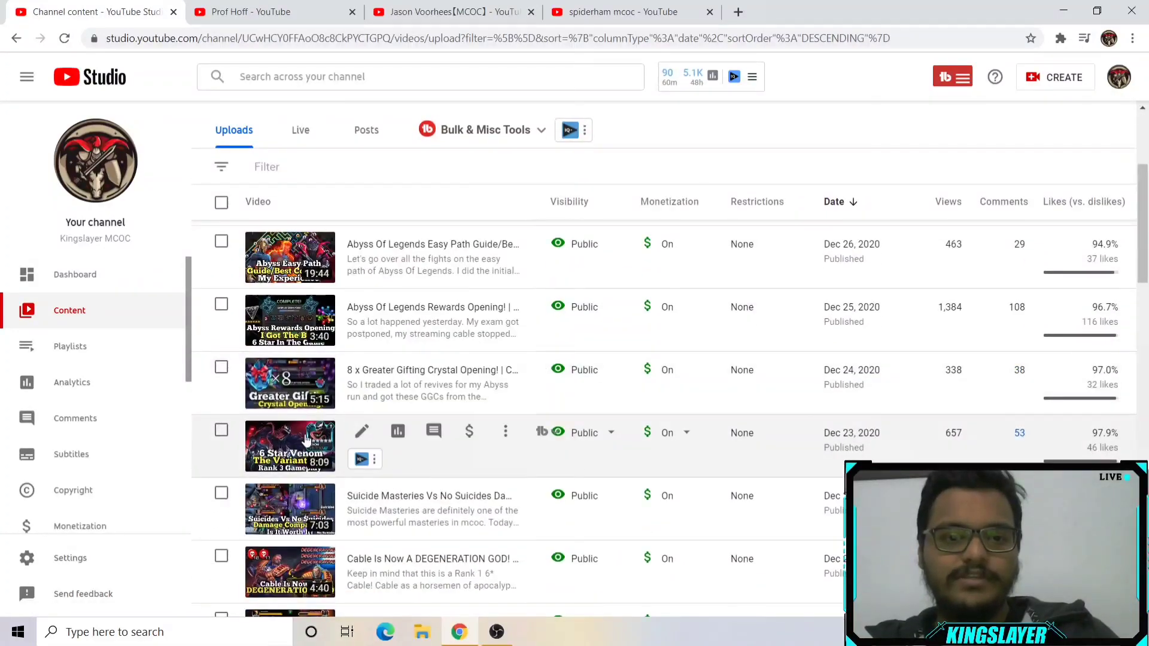
left_click(317, 428)
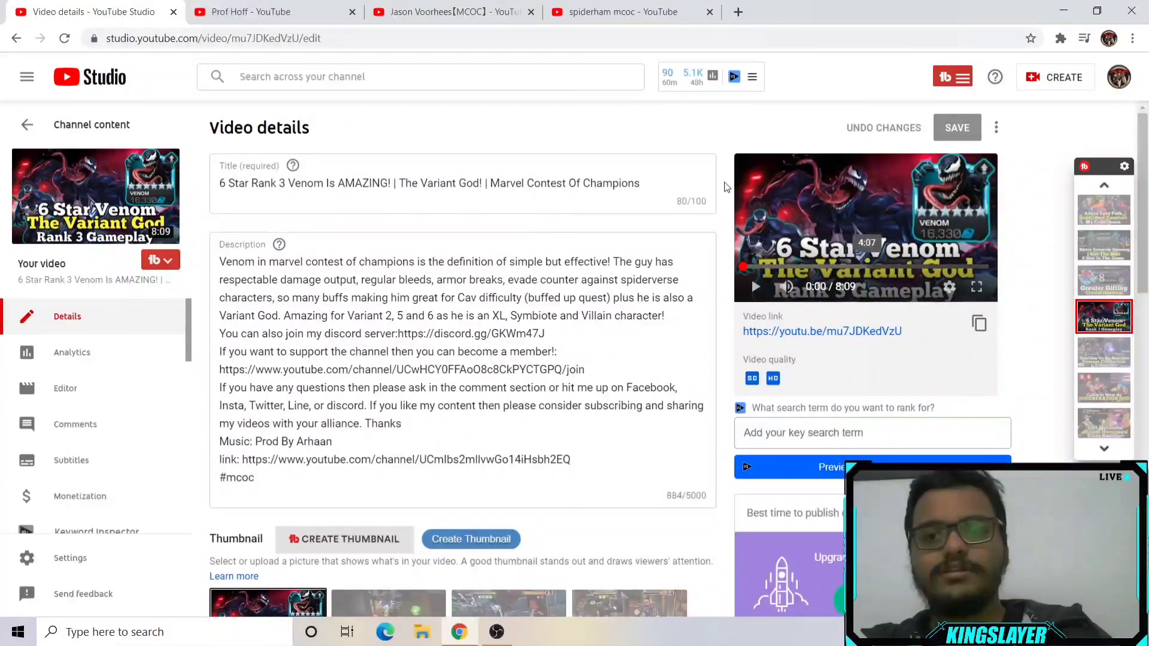
left_click(59, 123)
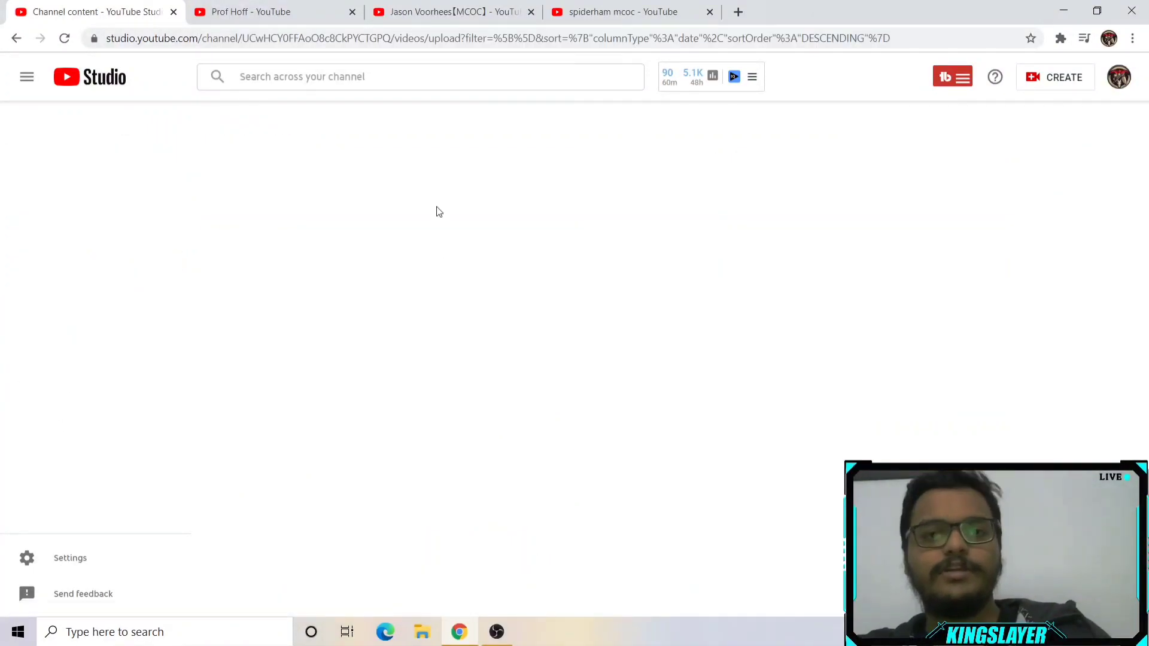
Step: View the Cable video's details and go back to the uploads list
scroll(390, 394, "down", 7)
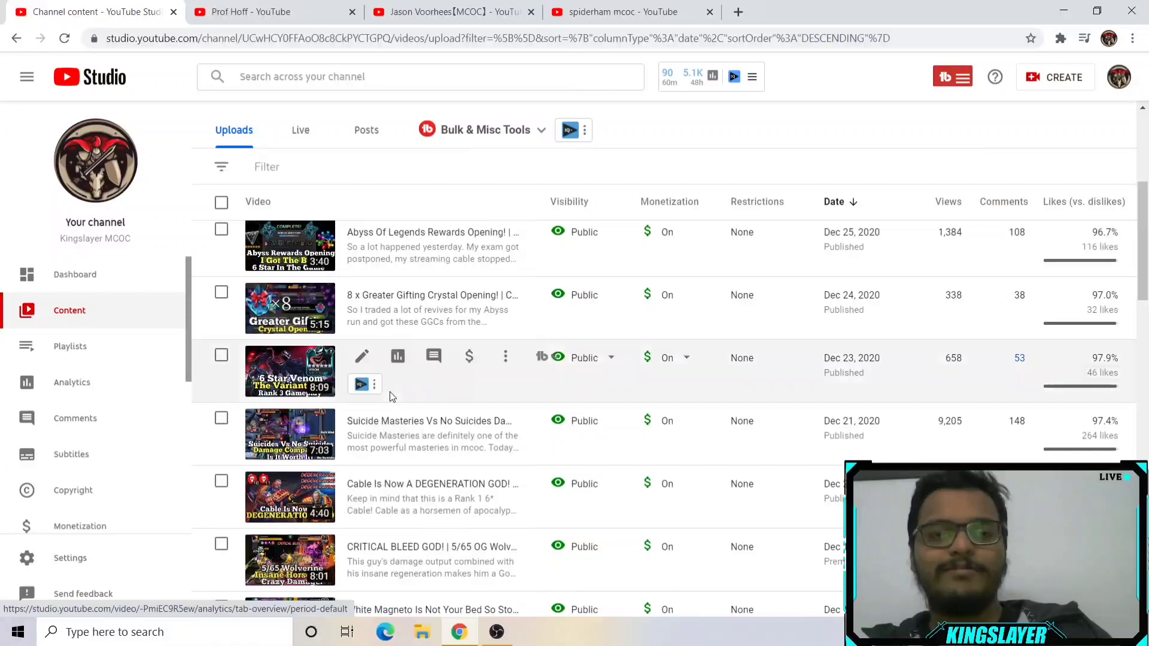
scroll(366, 414, "down", 2)
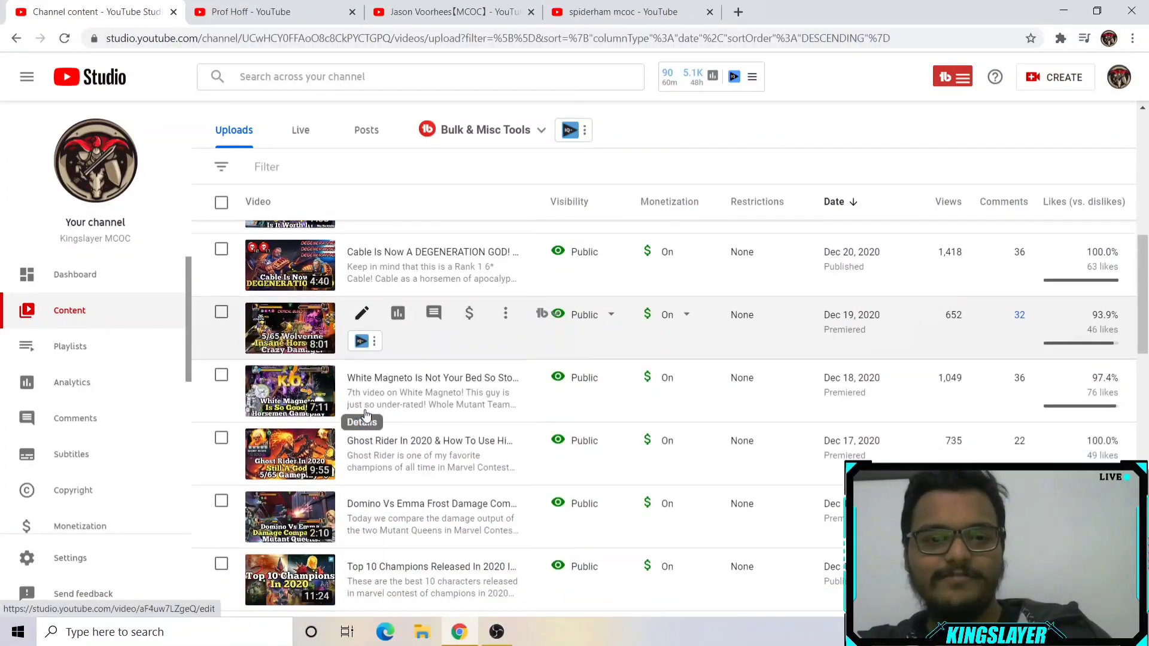
scroll(278, 353, "up", 2)
left_click(278, 353)
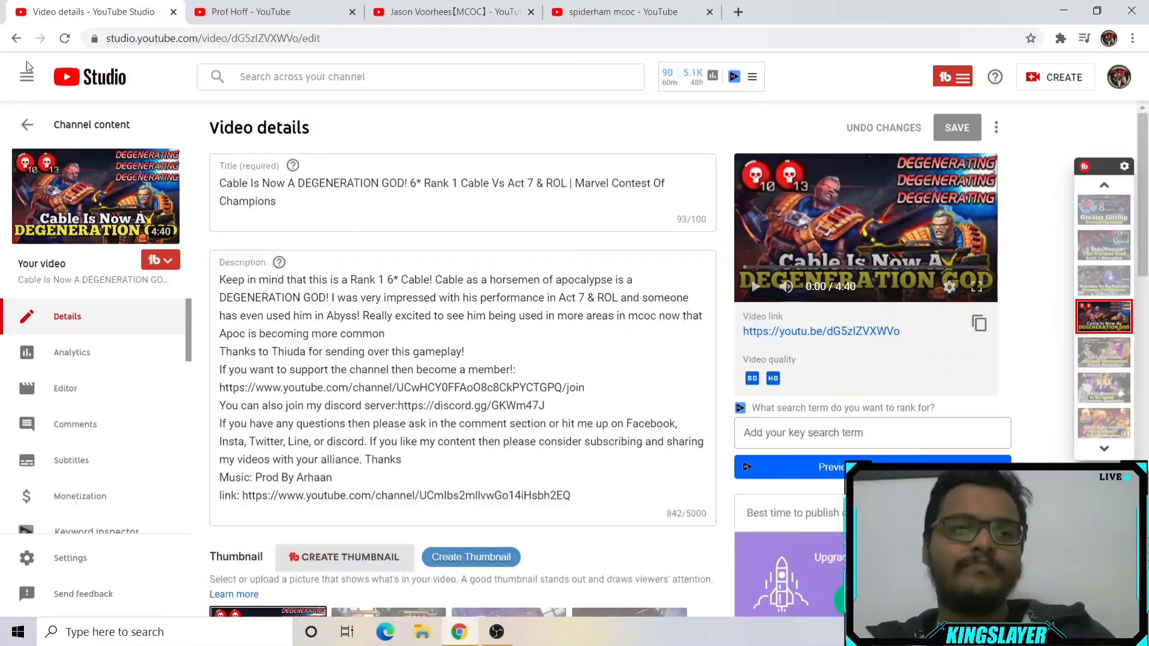
left_click(27, 125)
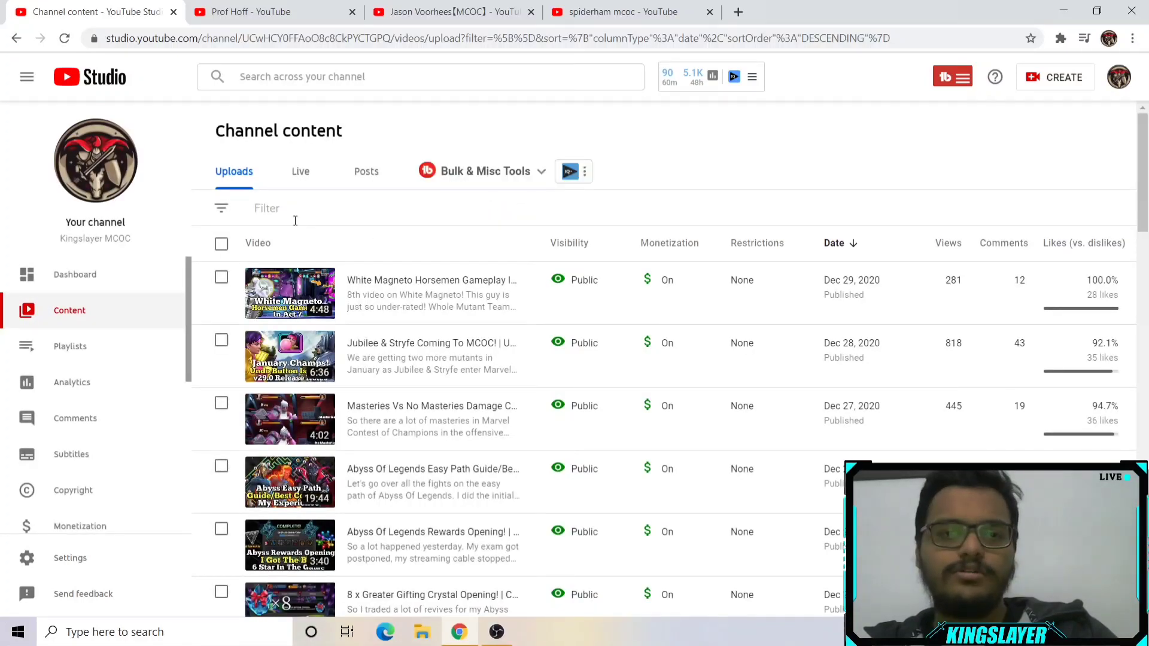
Step: Open the Damage Output Comparison playlist in a new tab from the channel's playlists
left_click(141, 354)
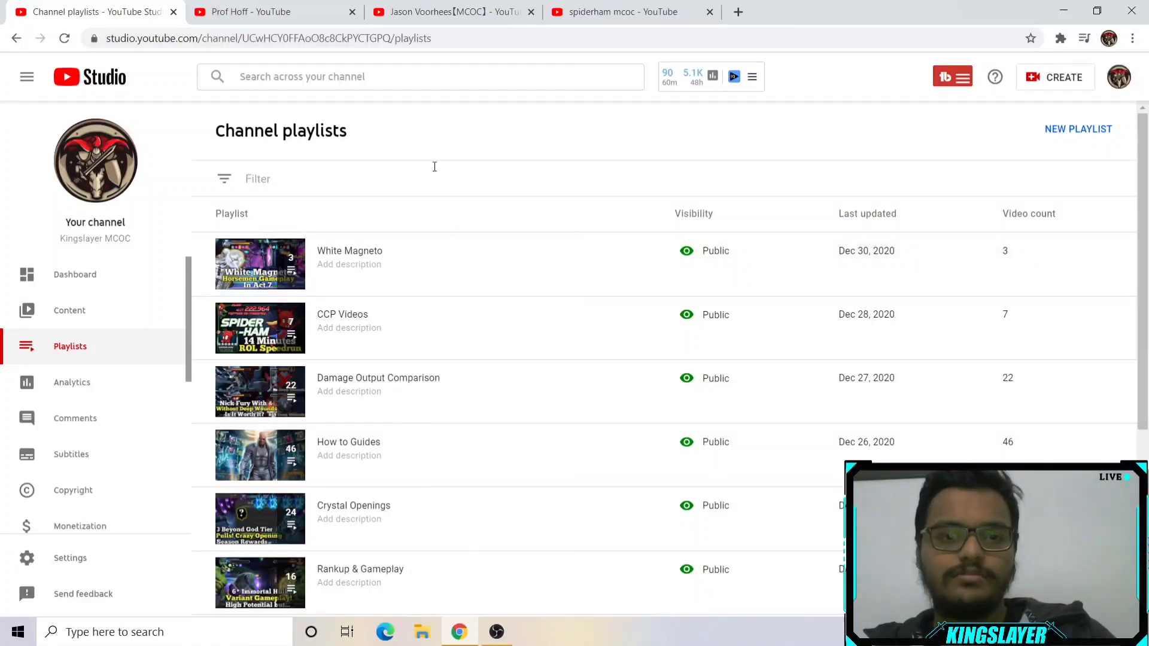
scroll(435, 167, "down", 1)
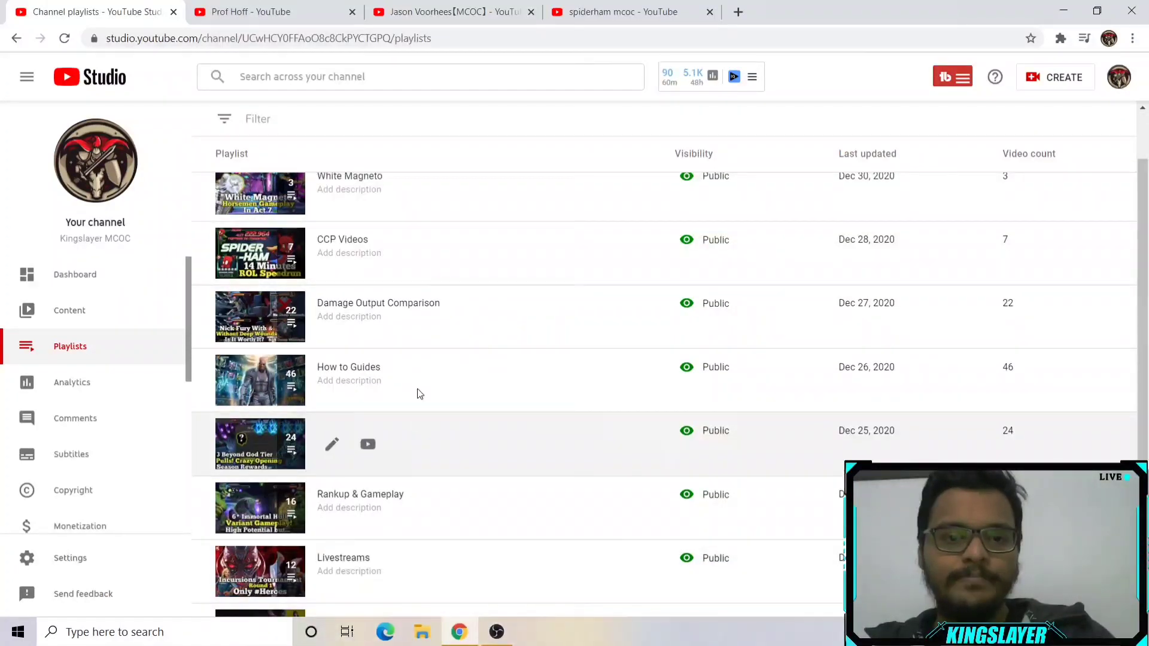
right_click(240, 332)
left_click(281, 339)
left_click(227, 5)
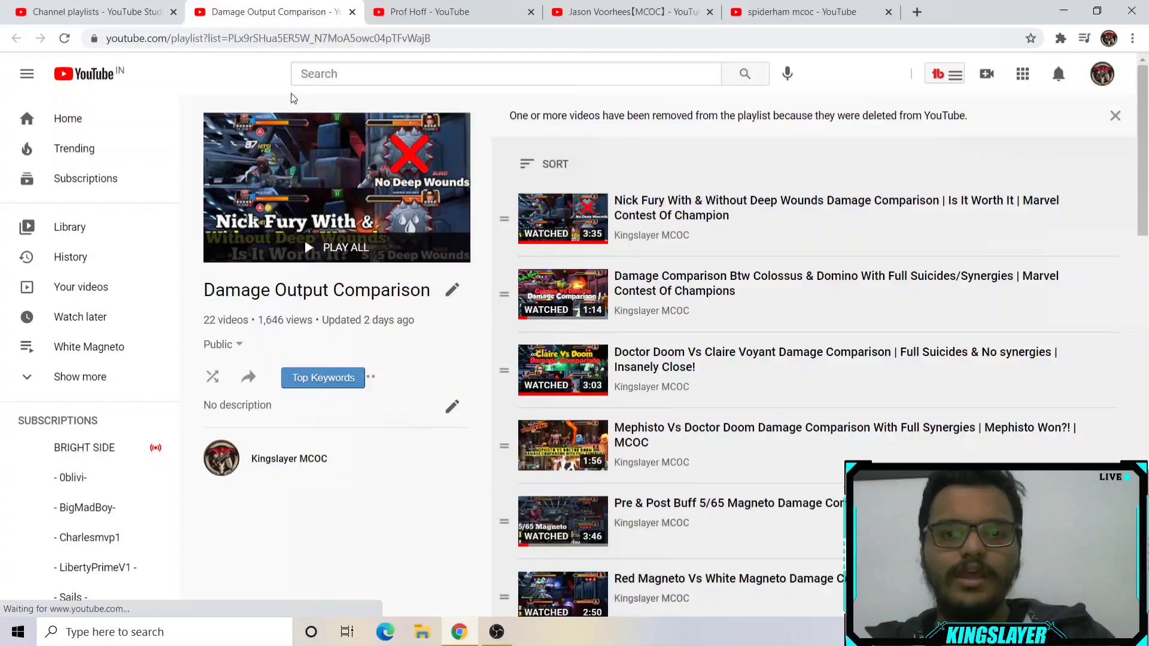
Step: Scroll through the playlist's 22 videos on its YouTube page
scroll(617, 320, "down", 3)
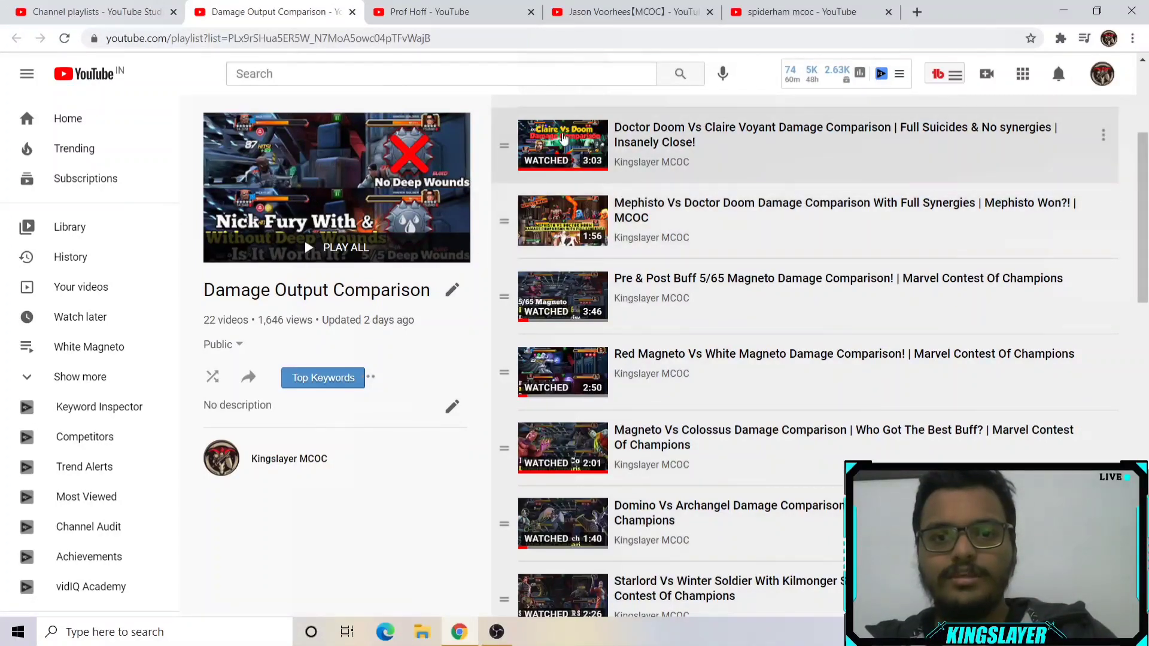
right_click(561, 135)
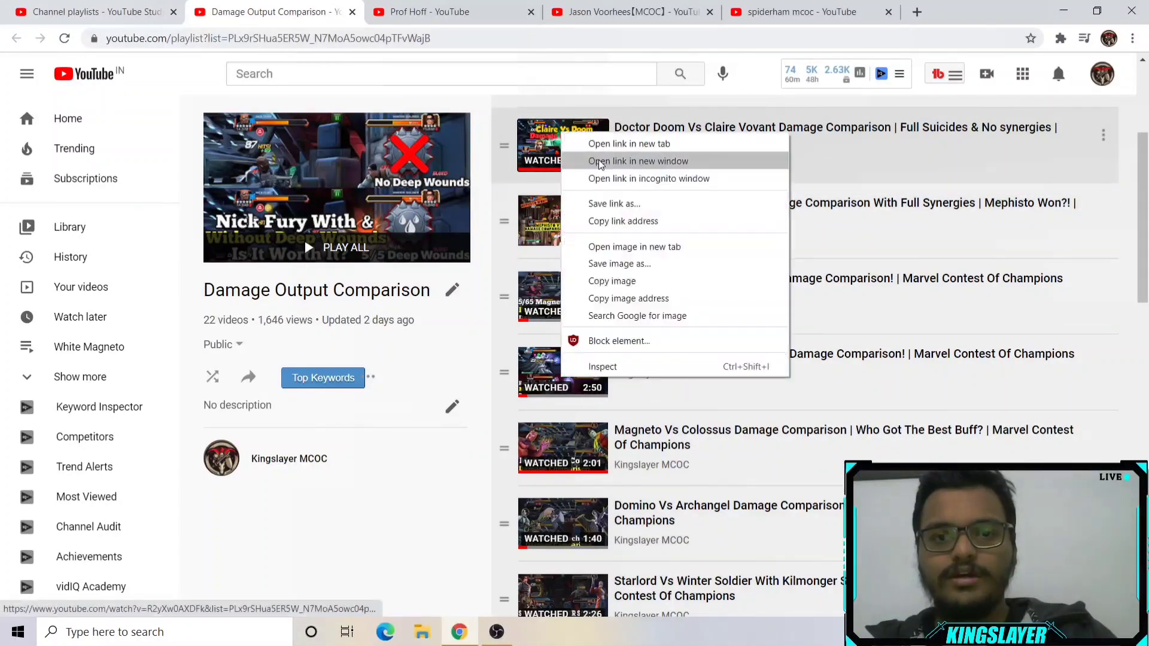
left_click(468, 344)
scroll(544, 343, "up", 2)
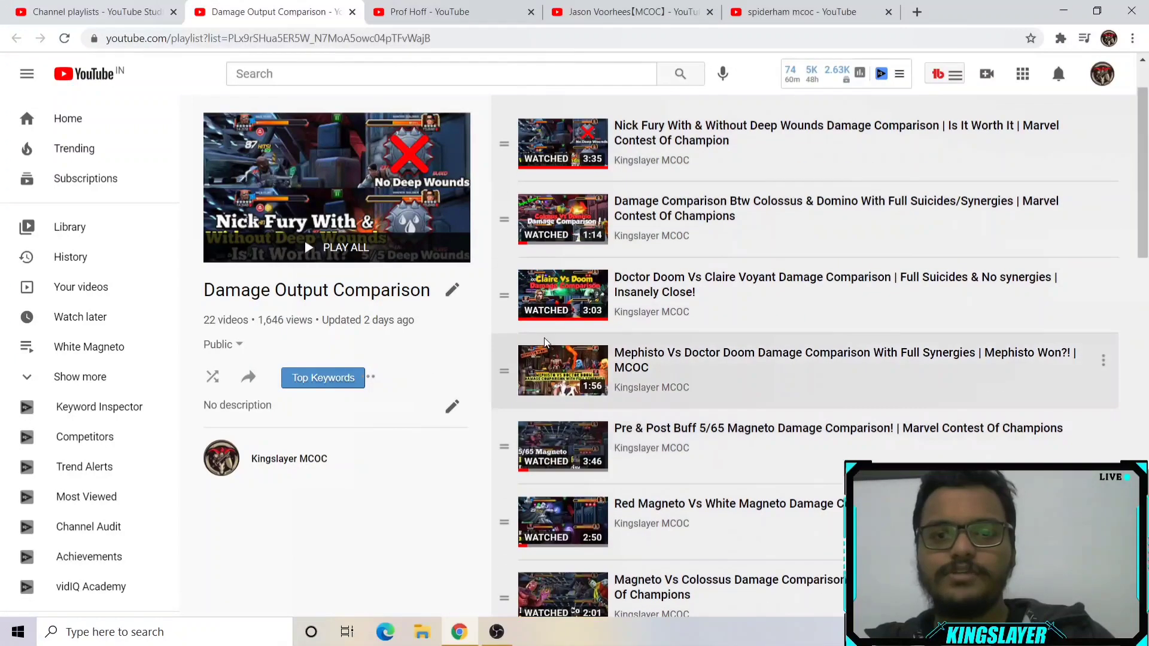
scroll(541, 347, "up", 1)
scroll(571, 341, "down", 6)
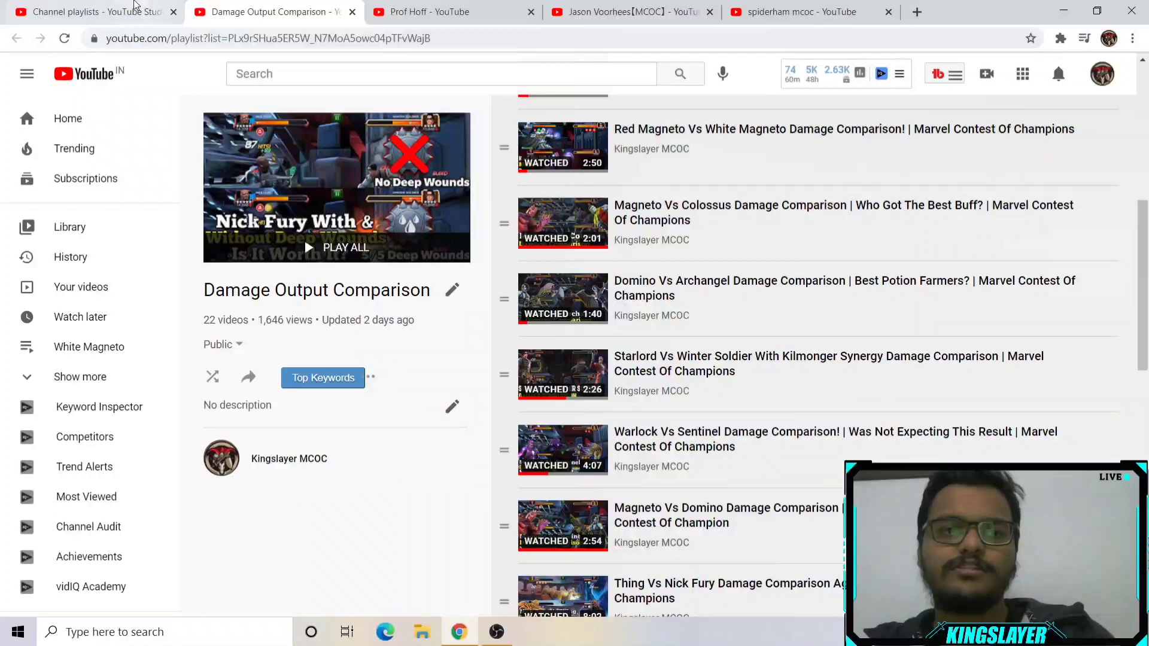
Step: Back in Studio's playlists, highlight the playlist's count of 22 videos
left_click(132, 10)
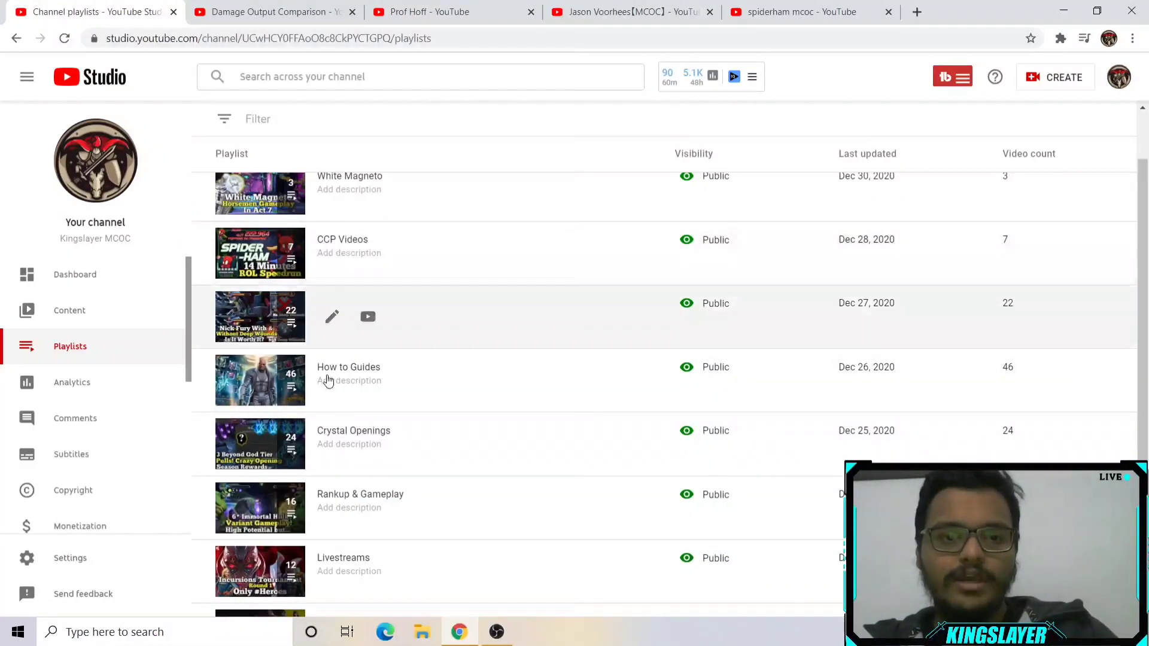
double_click(1007, 303)
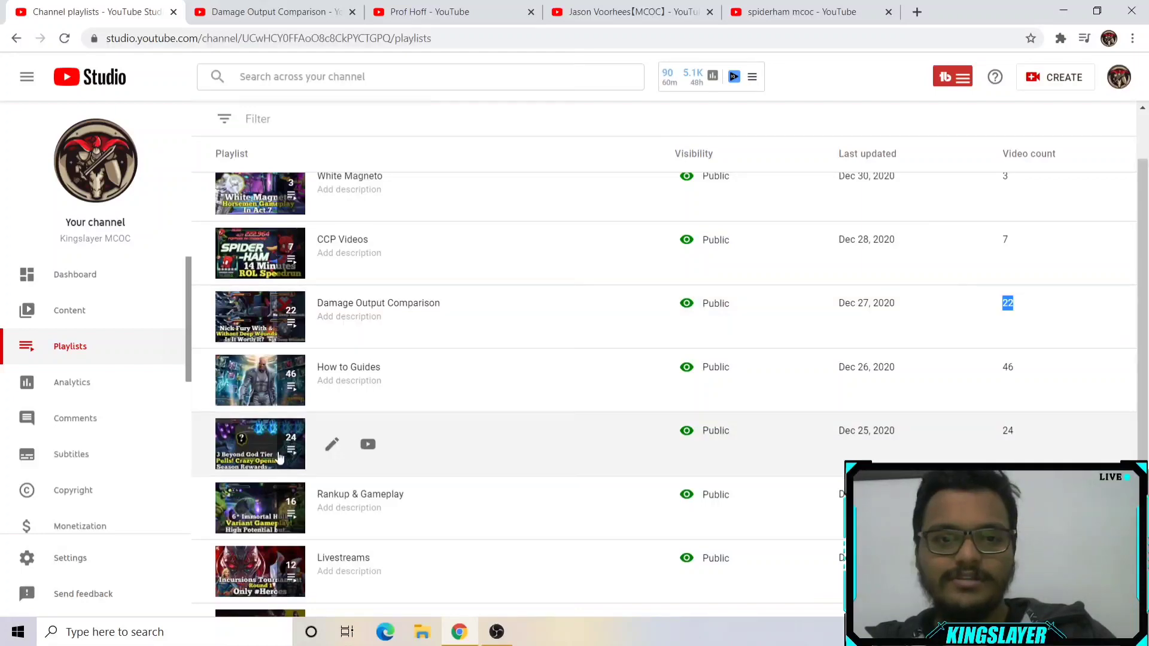
scroll(409, 461, "down", 2)
scroll(410, 467, "down", 1)
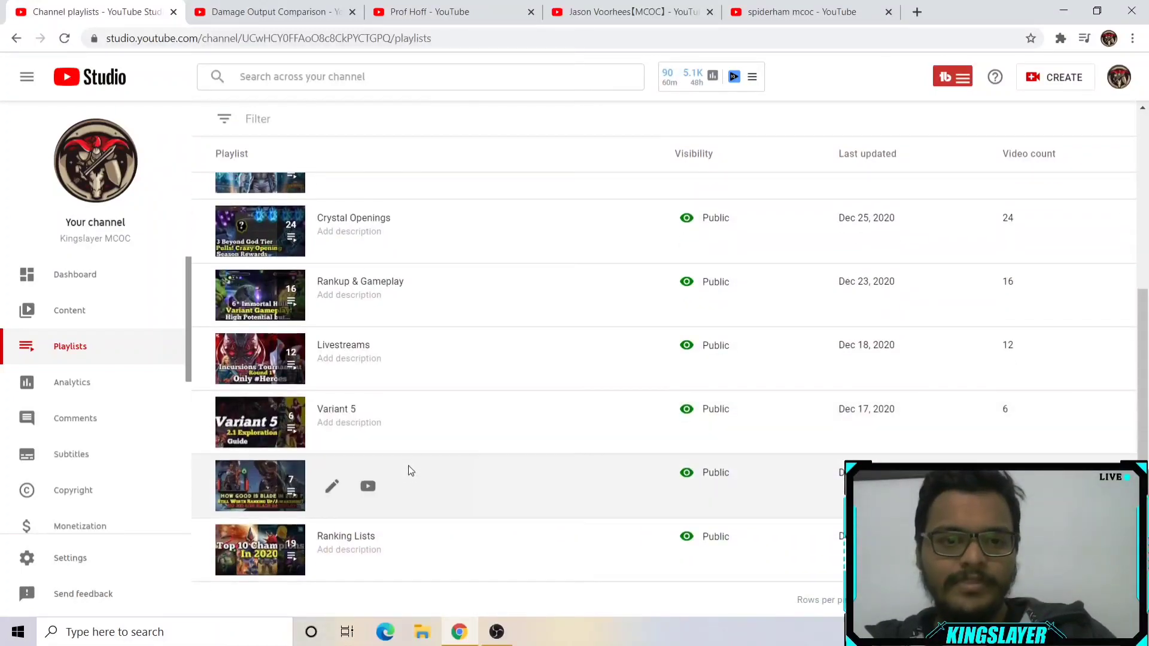
scroll(458, 476, "up", 5)
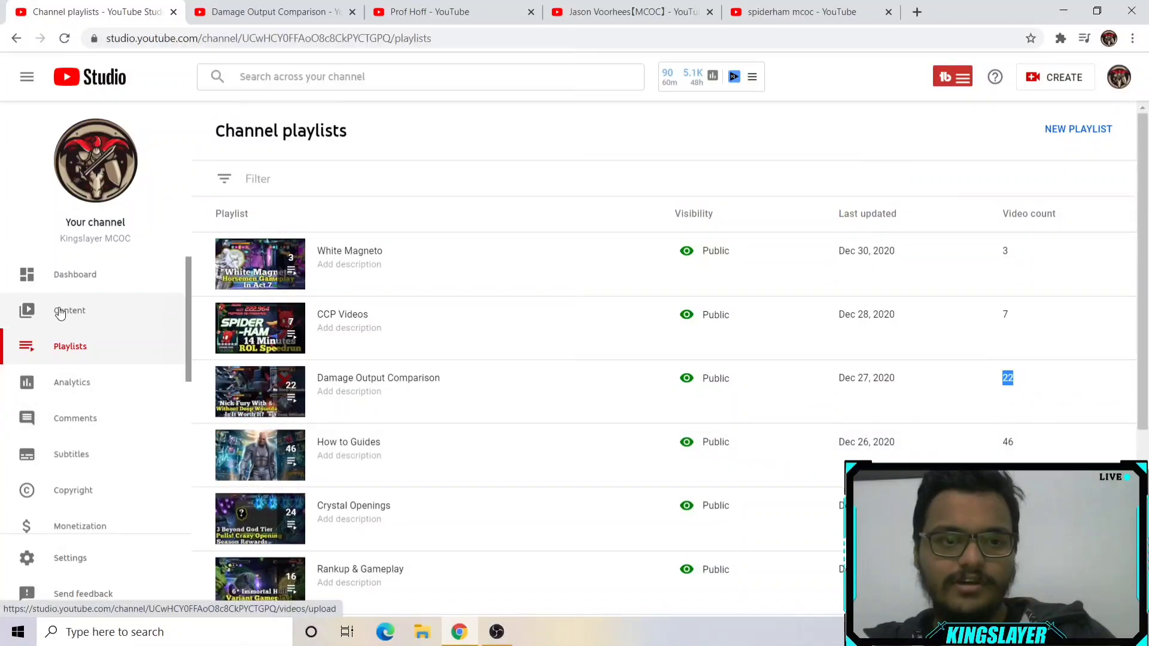
Step: Search the uploads for 'arch' and open the Archangel's Case For Best Mutant watch page
left_click(58, 313)
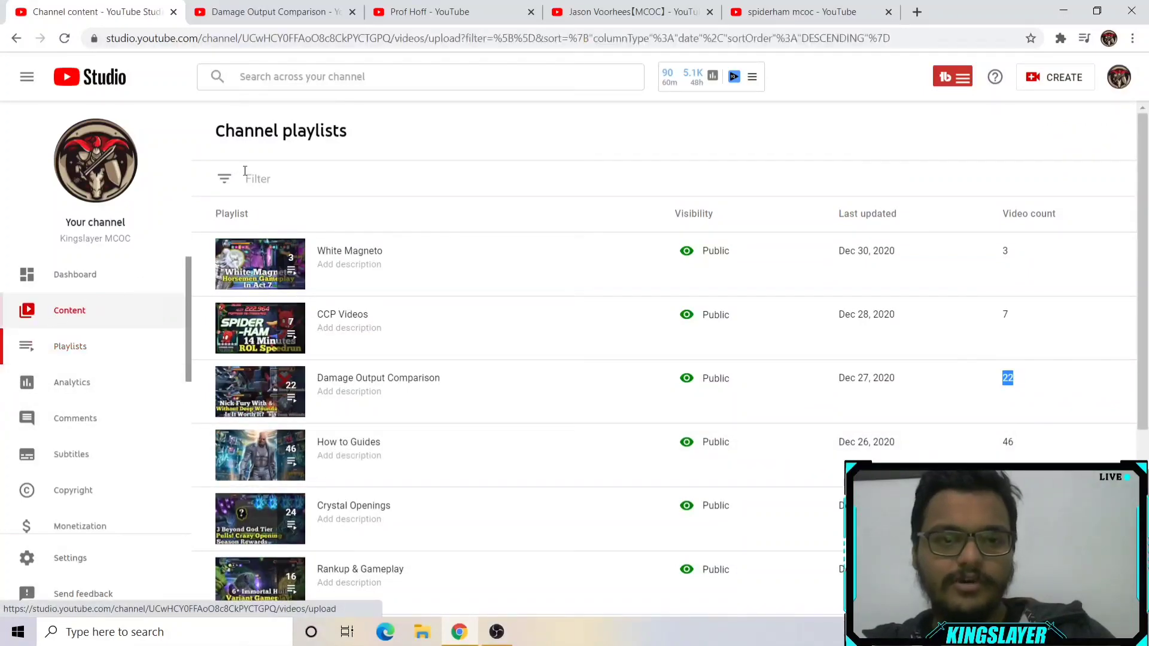
left_click(366, 83)
type("arch")
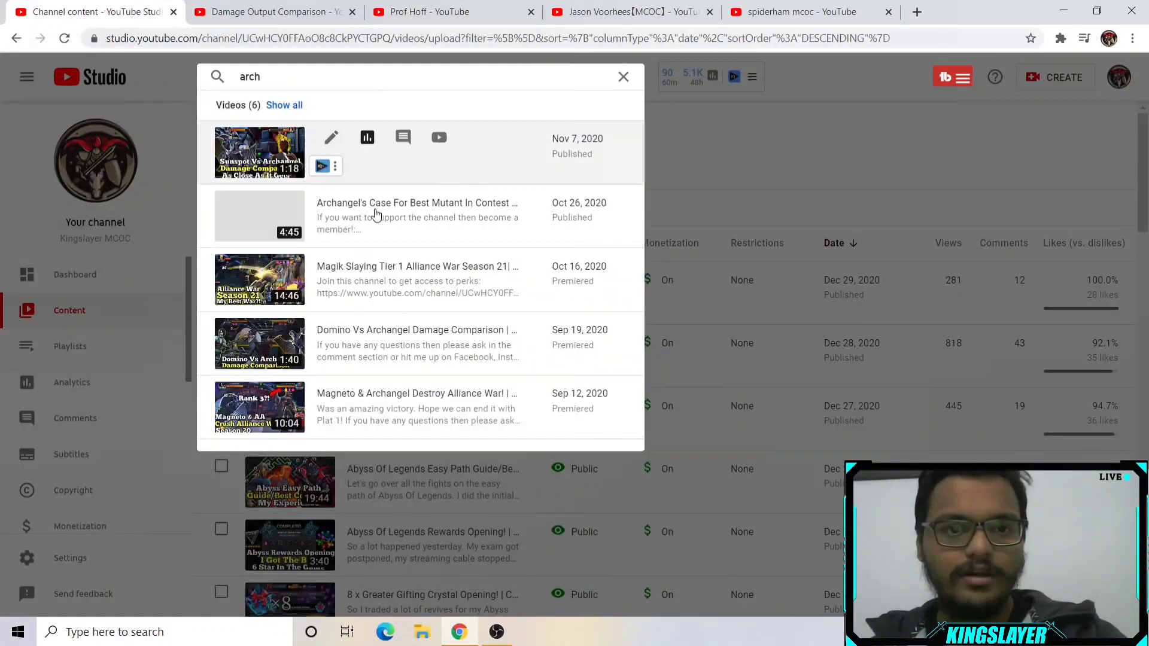
left_click(279, 233)
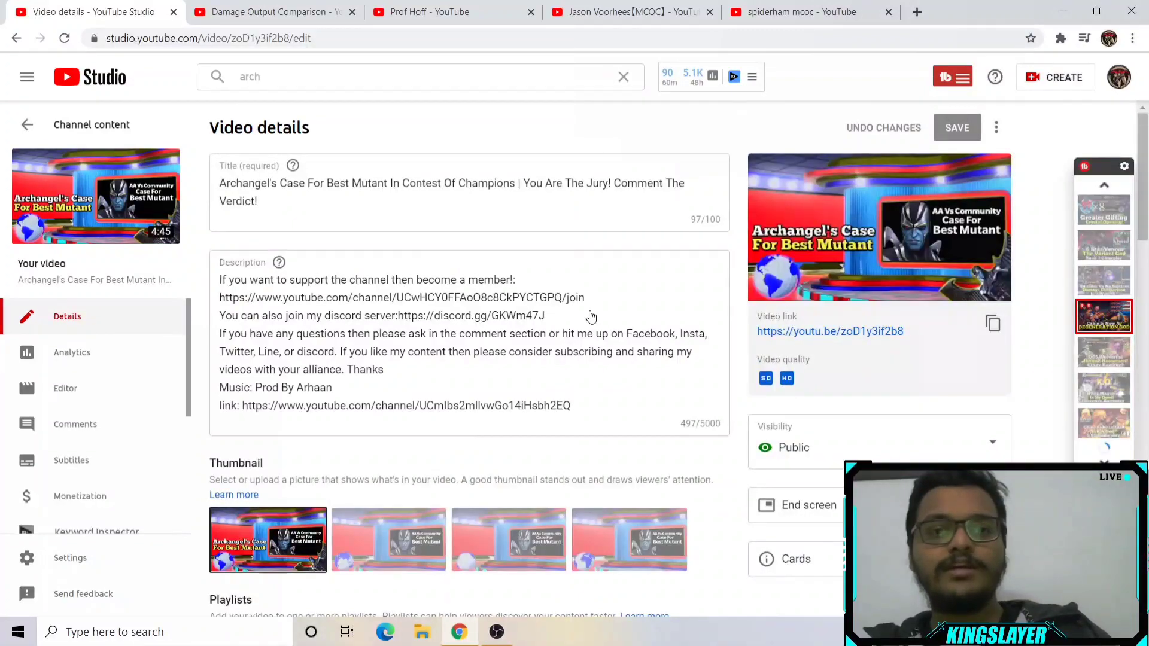
left_click(831, 332)
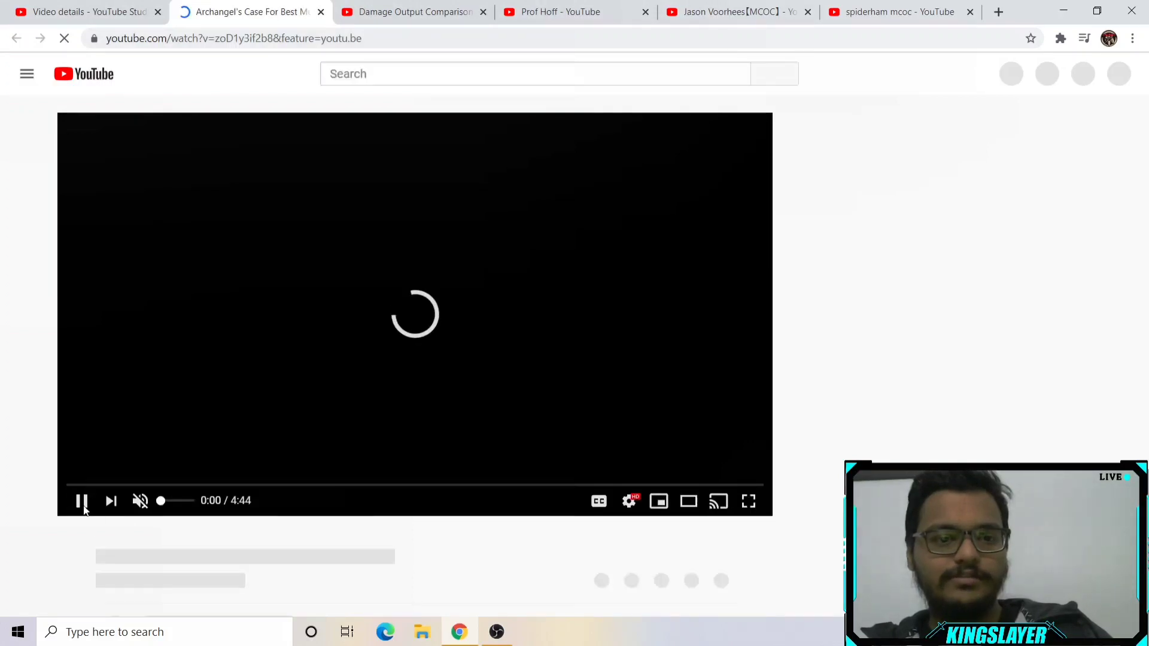
Step: Seek the Archangel video ahead to about 1:21, then 3:10, then 3:53
left_click(259, 484)
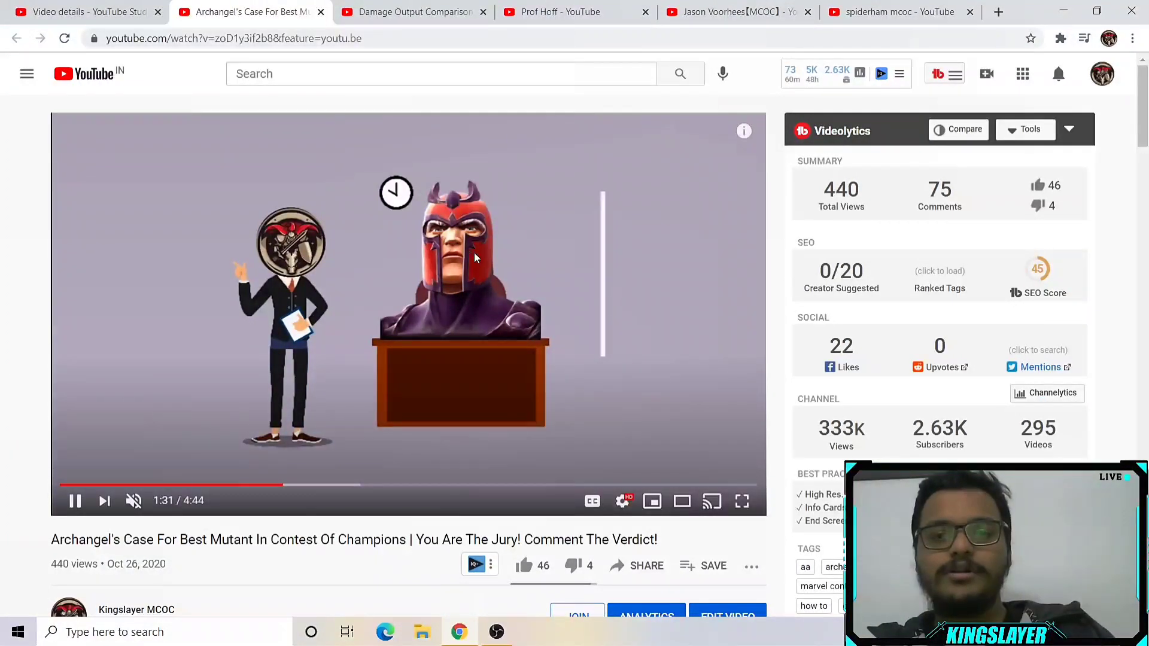
left_click(527, 484)
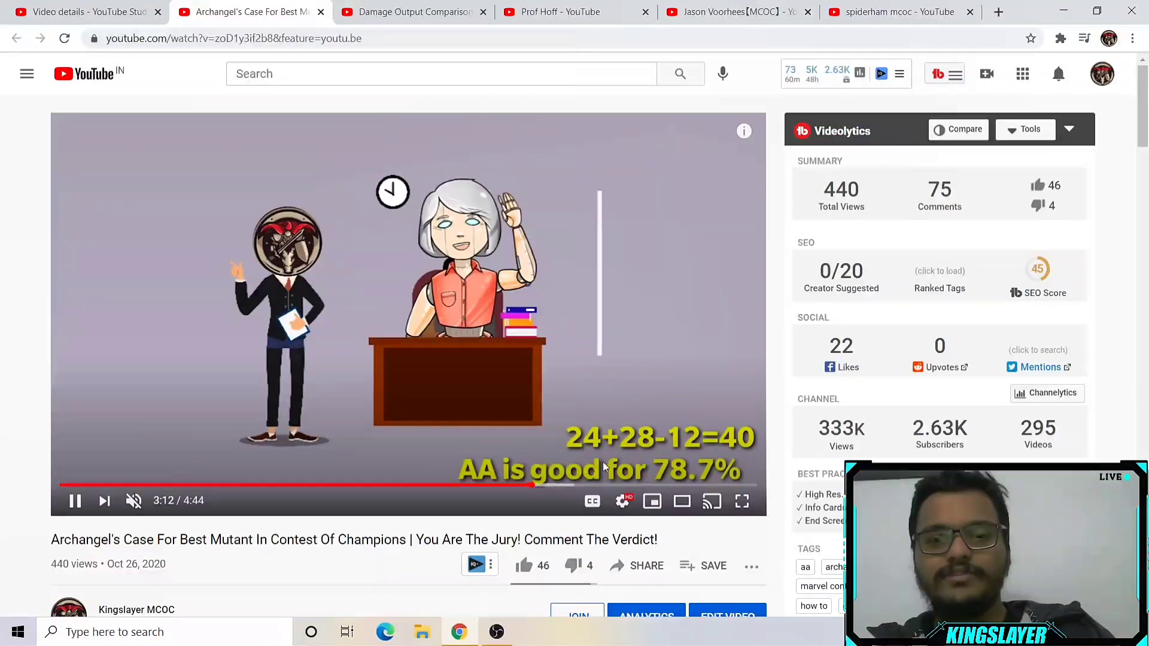
left_click(632, 484)
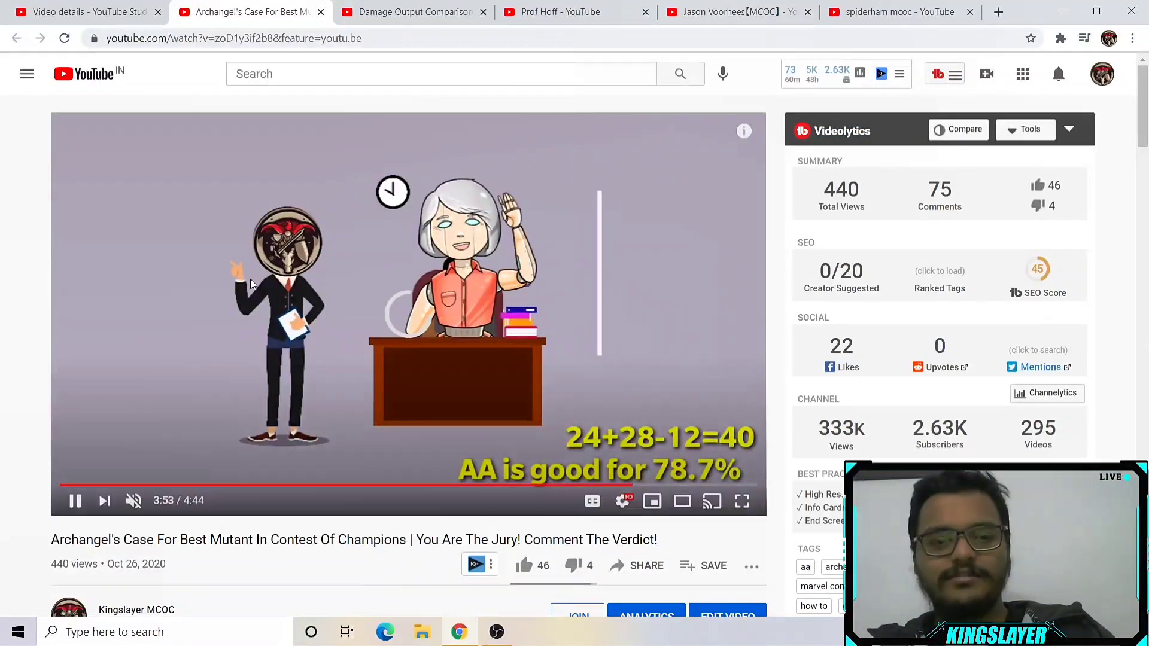
Step: Close the watch page and return to Studio's Channel content list
left_click(320, 12)
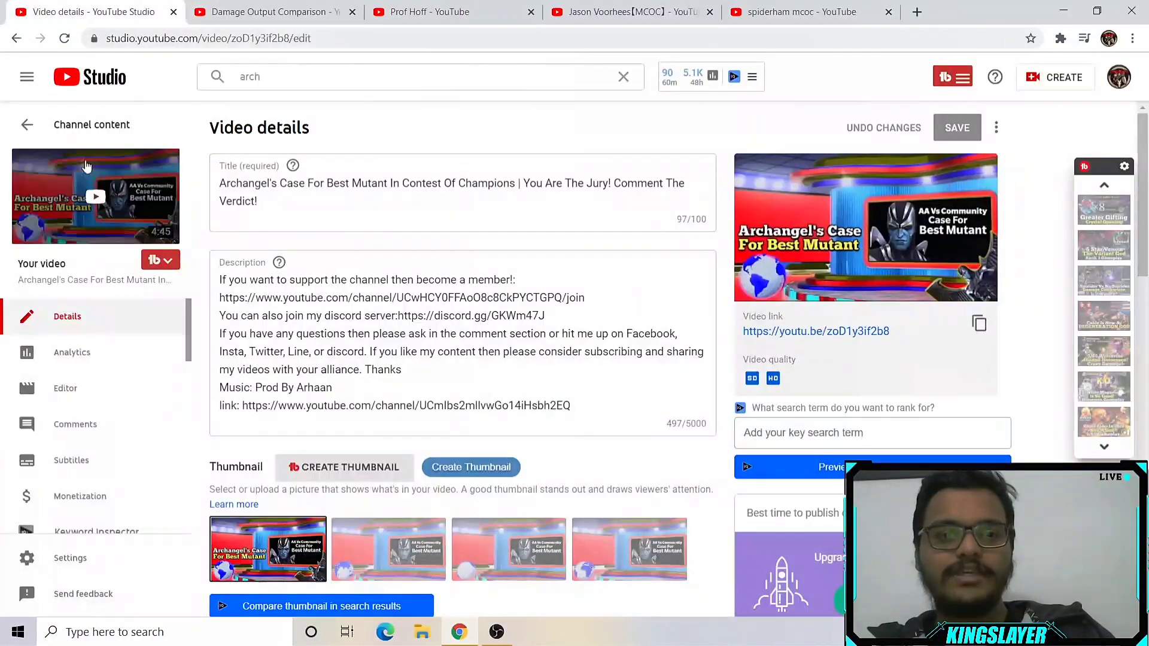
left_click(38, 124)
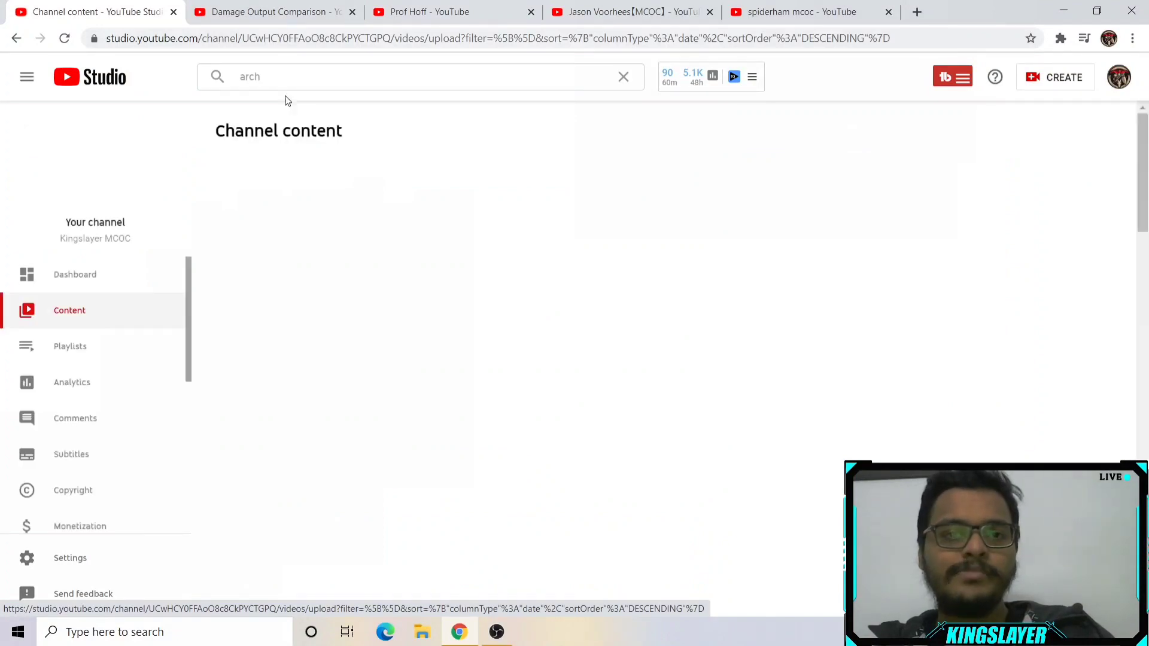
left_click(286, 7)
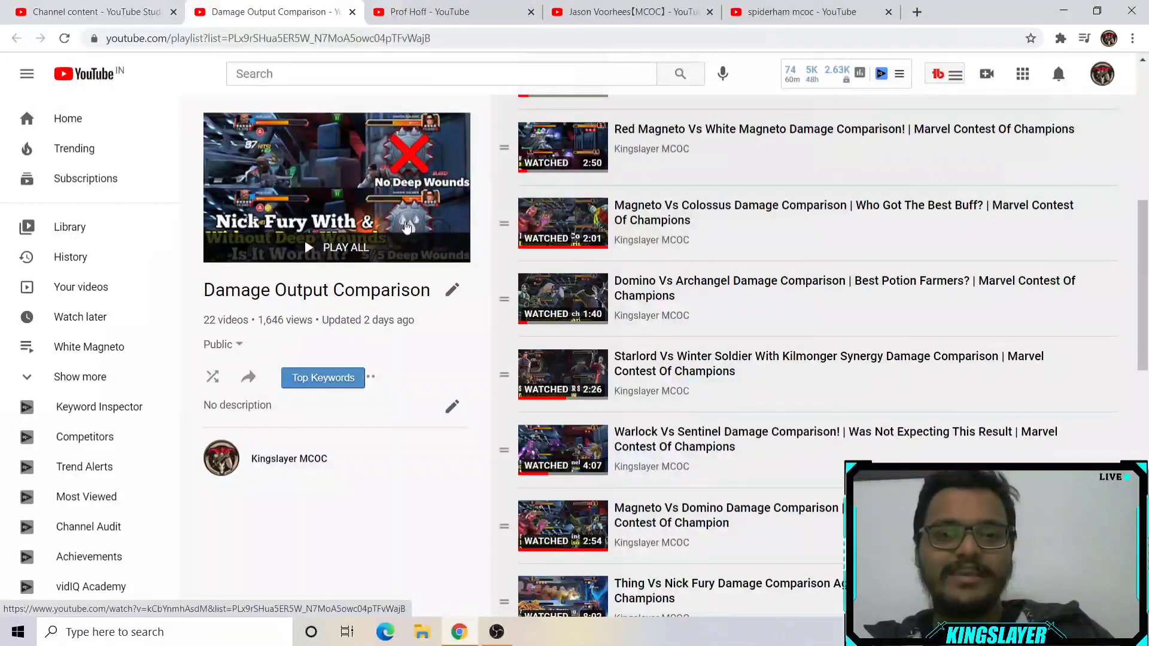
left_click(90, 12)
Step: Scroll down through the Uploads list and back up to White Magneto Horsemen Gameplay
scroll(299, 456, "down", 10)
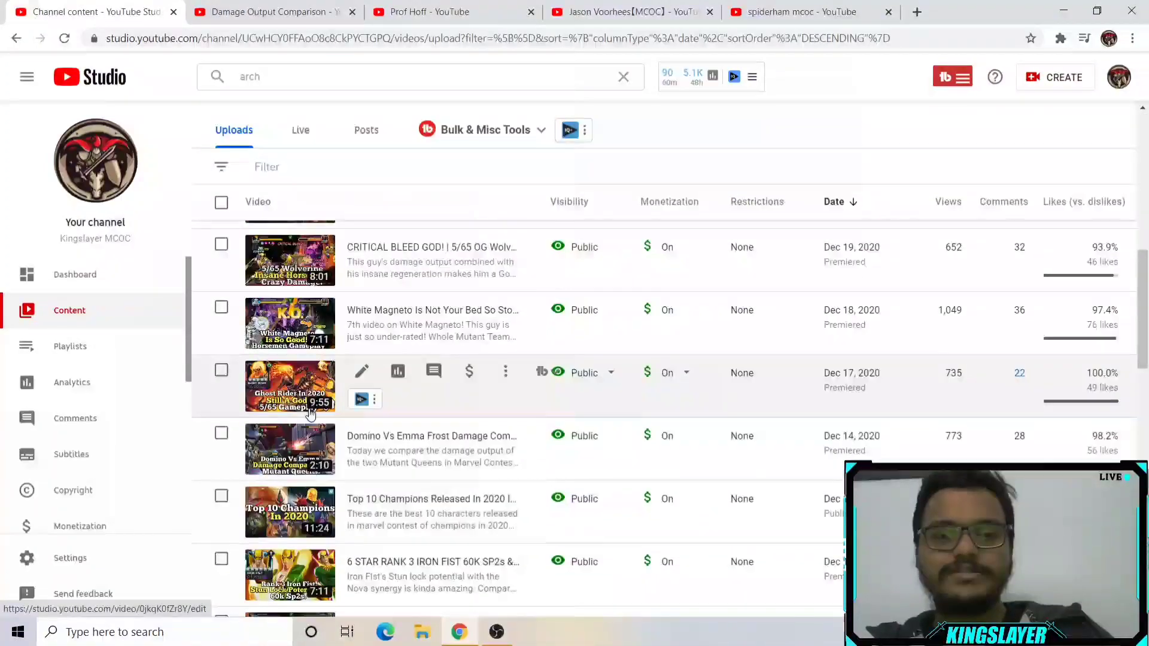
scroll(308, 443, "down", 2)
scroll(307, 443, "down", 5)
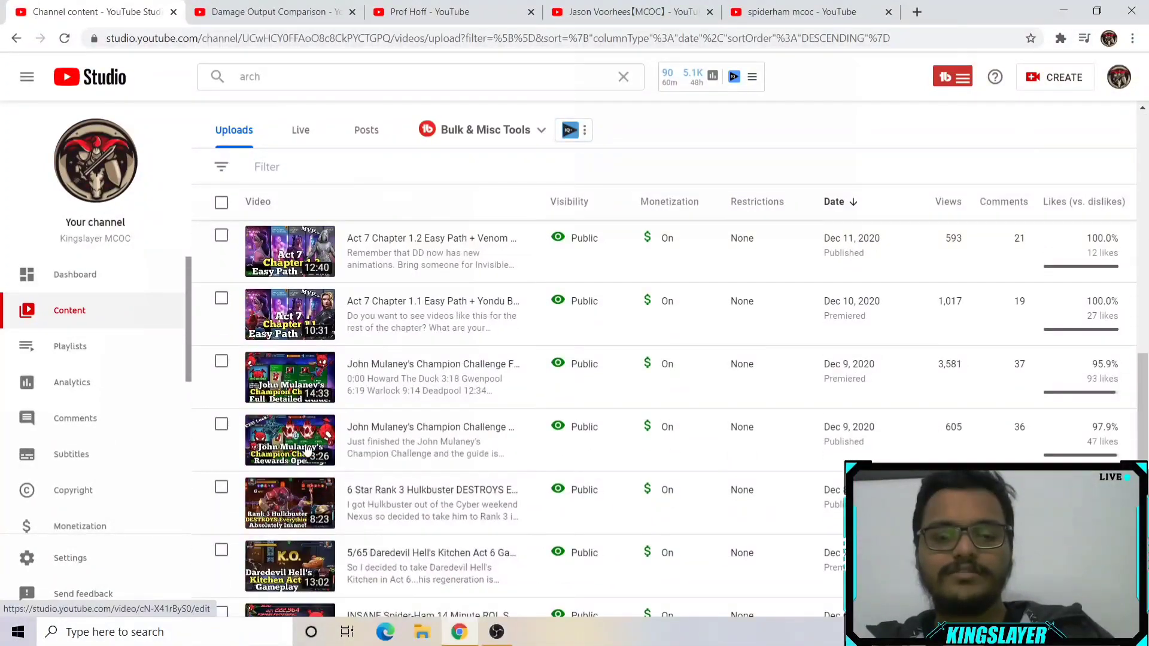
scroll(307, 447, "down", 3)
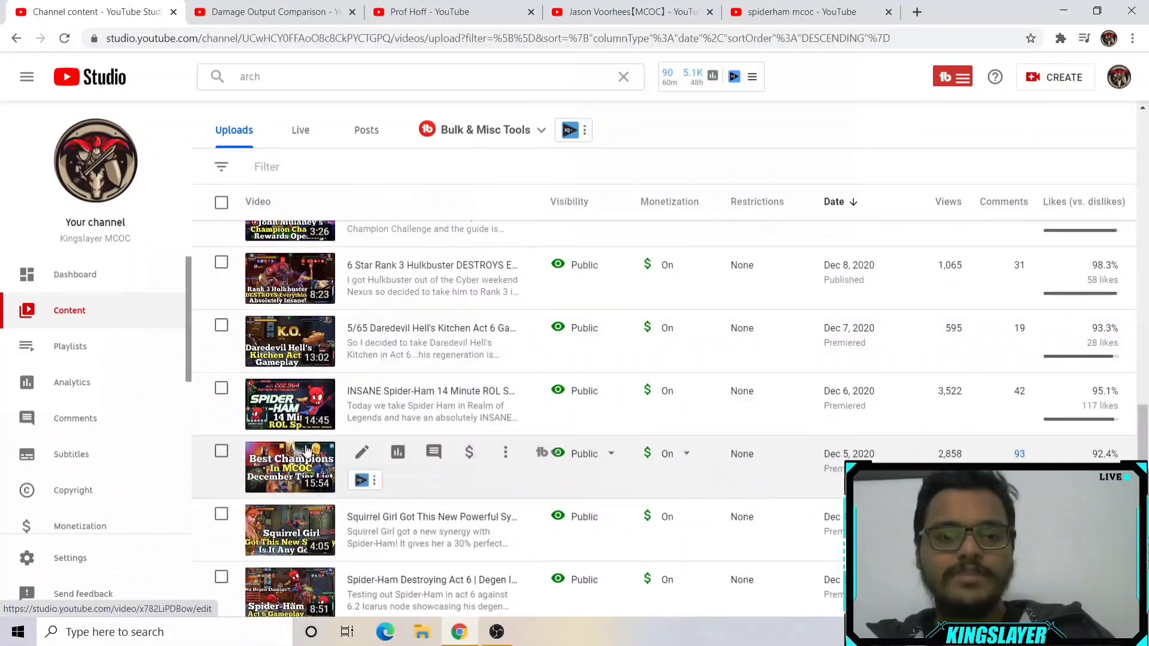
scroll(307, 450, "up", 1)
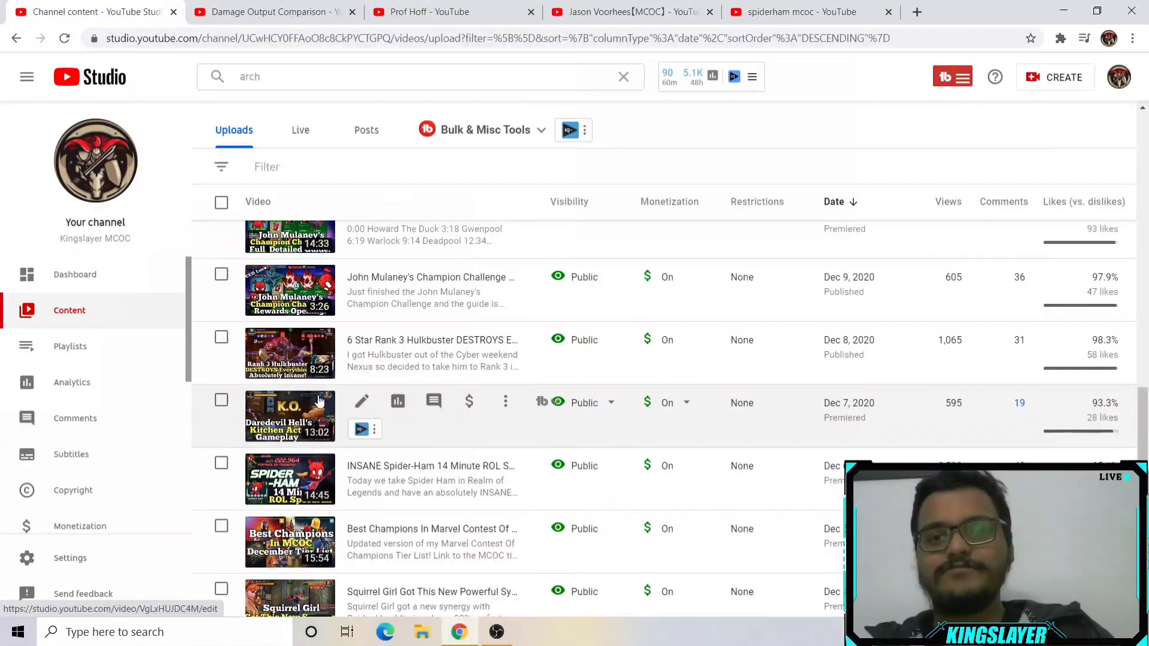
scroll(312, 412, "up", 4)
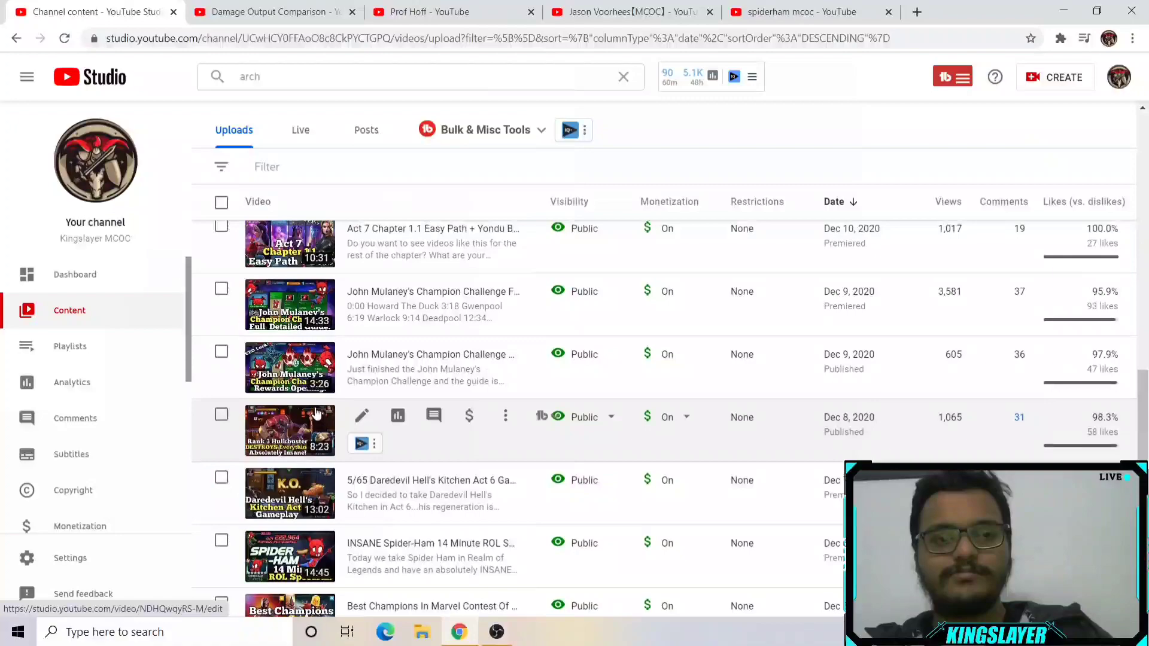
scroll(312, 440, "up", 15)
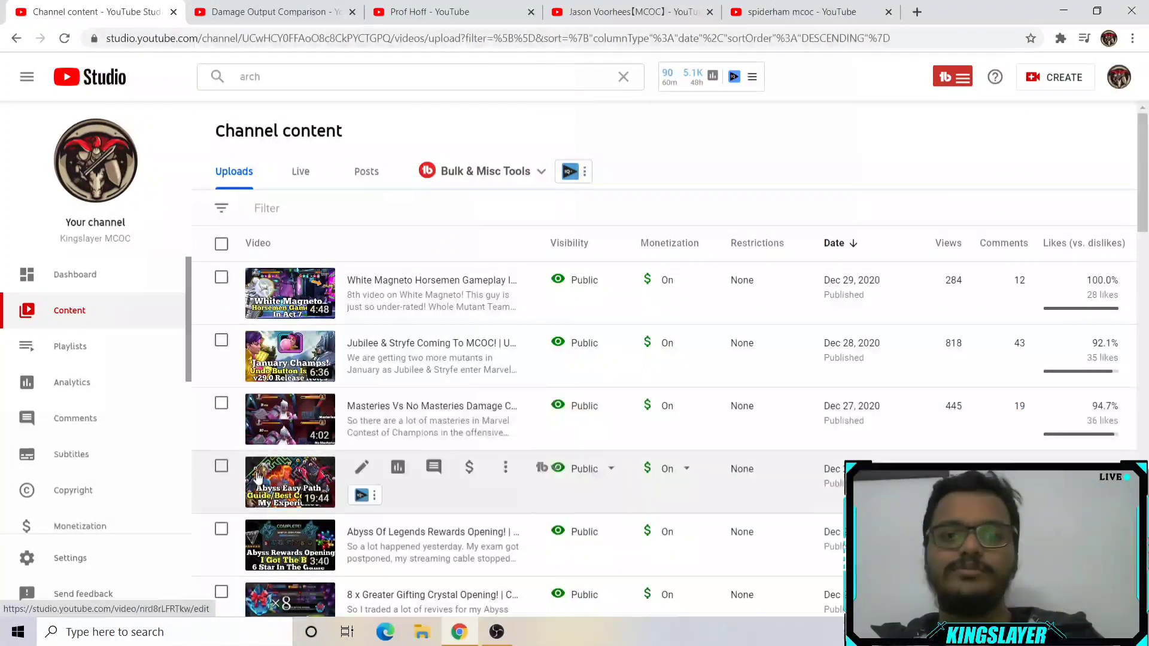
Step: Go from the Dashboard to Content and scroll the Uploads list
left_click(70, 276)
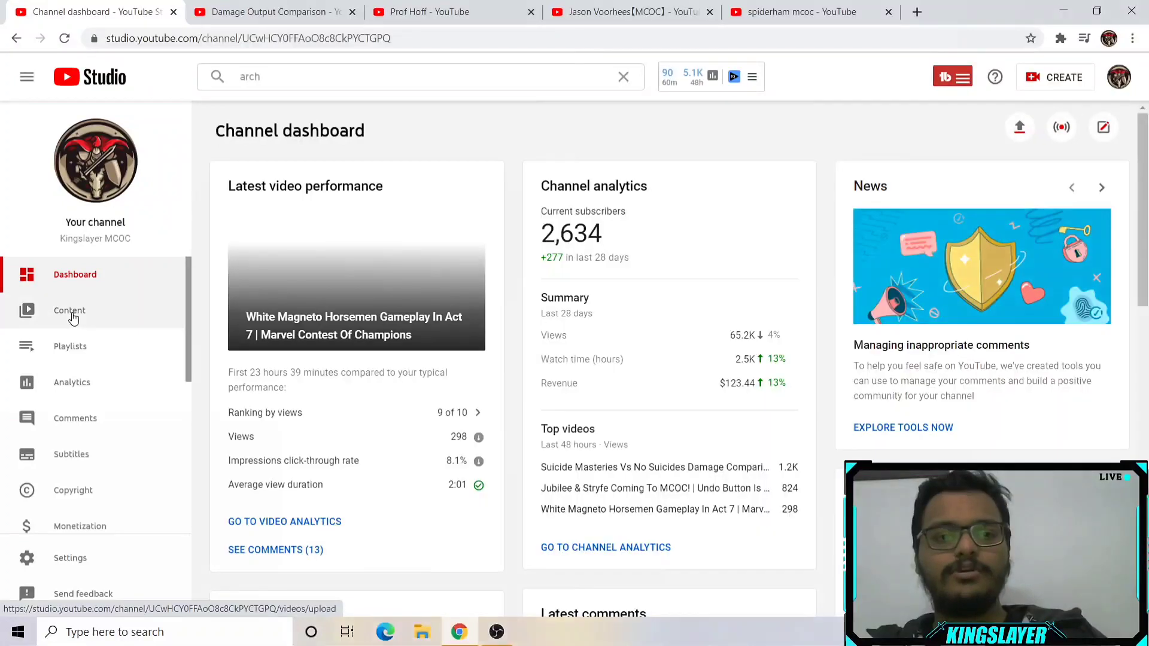
left_click(71, 316)
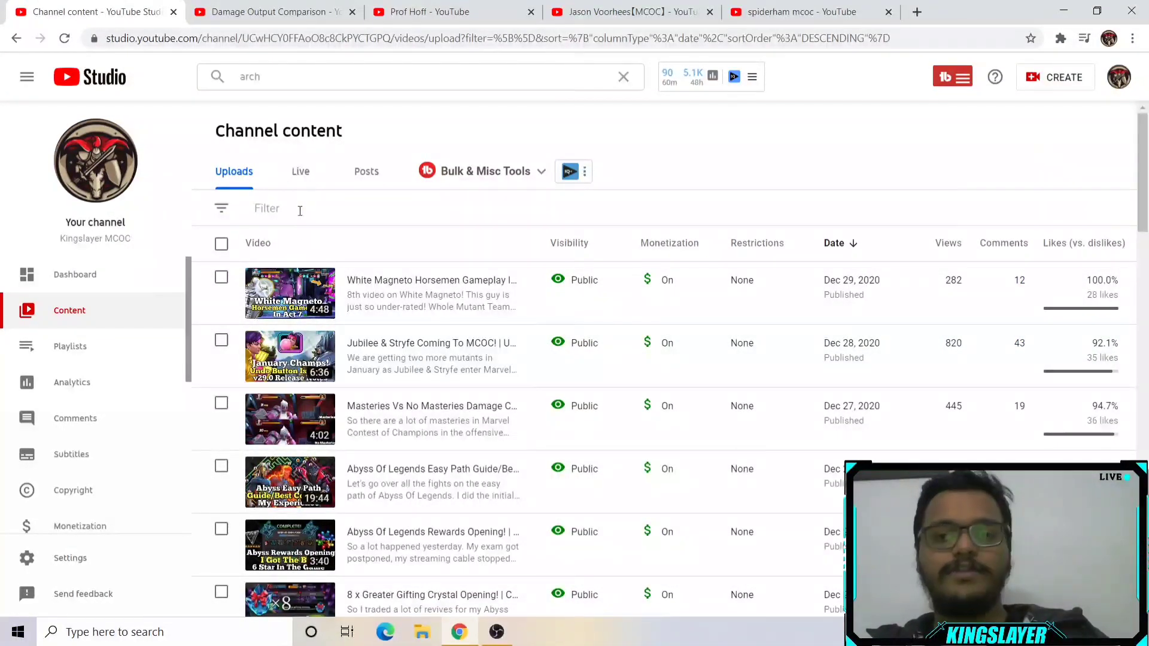
scroll(299, 315, "down", 1)
scroll(299, 315, "down", 20)
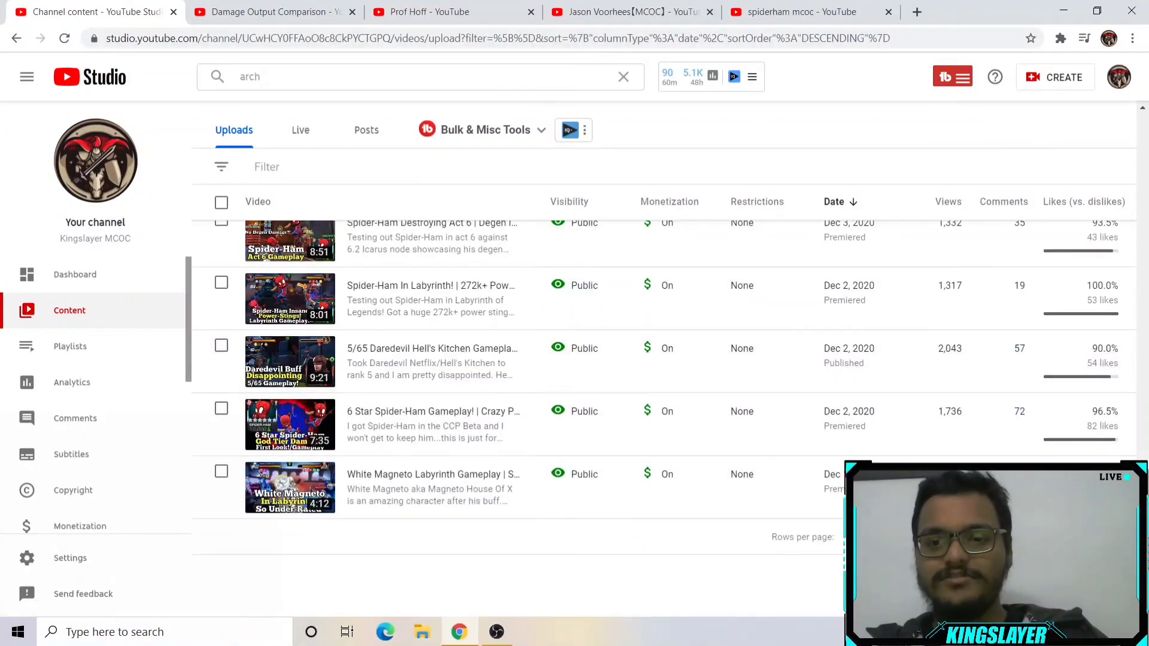
left_click(334, 371)
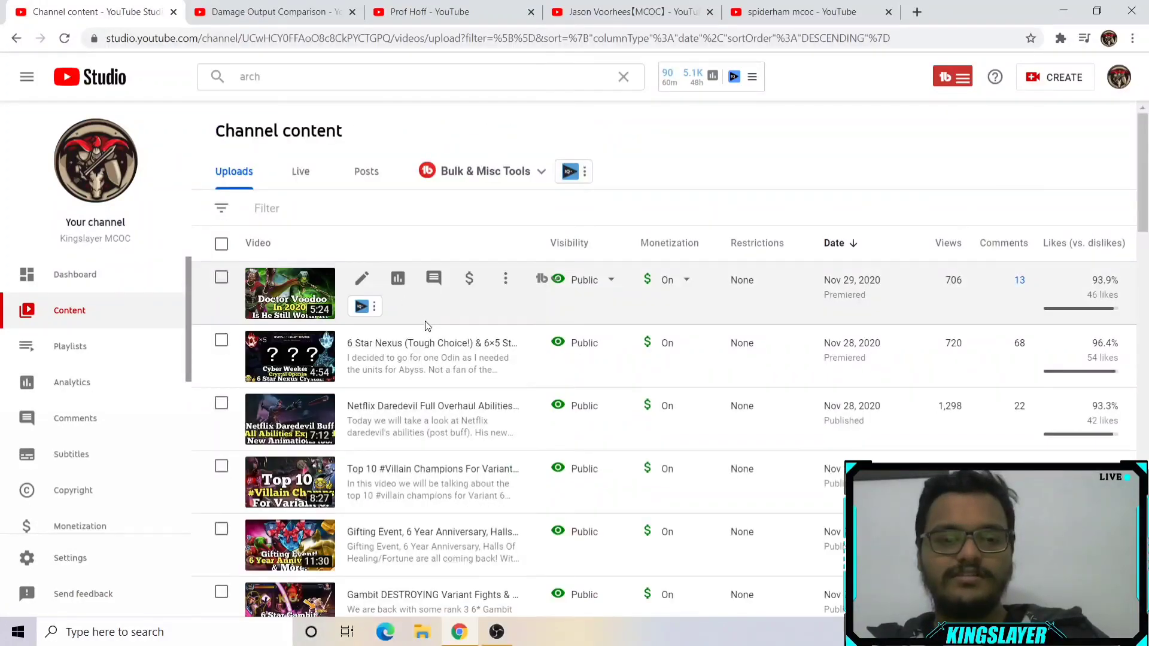
scroll(430, 335, "down", 4)
scroll(443, 373, "down", 7)
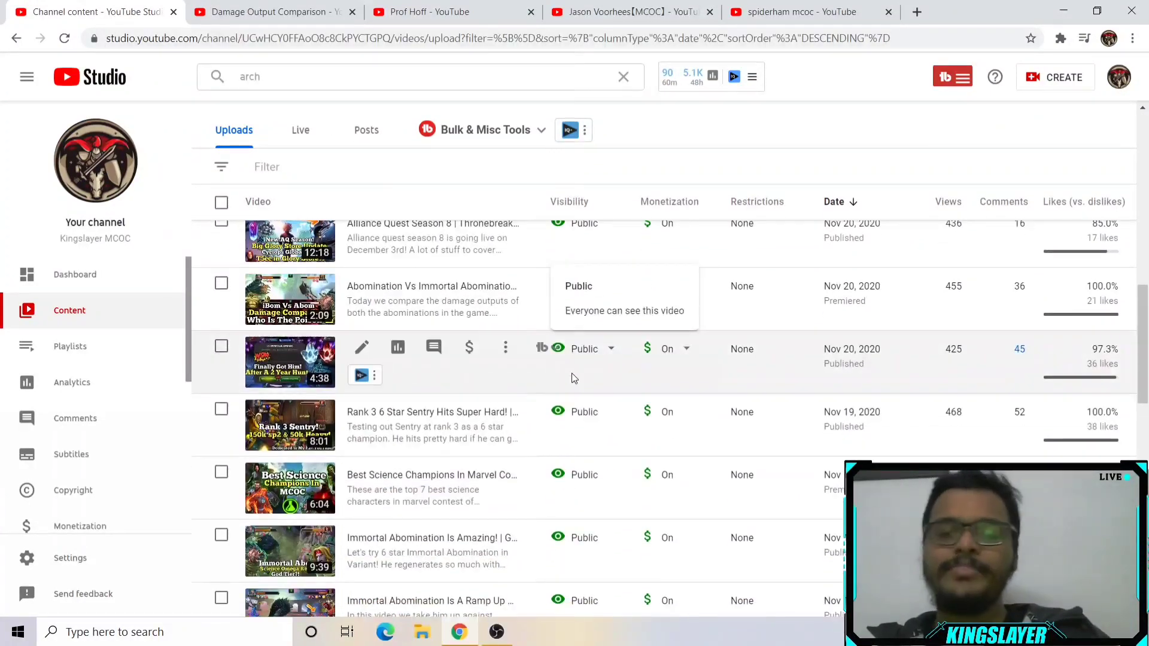
left_click(272, 12)
left_click(489, 11)
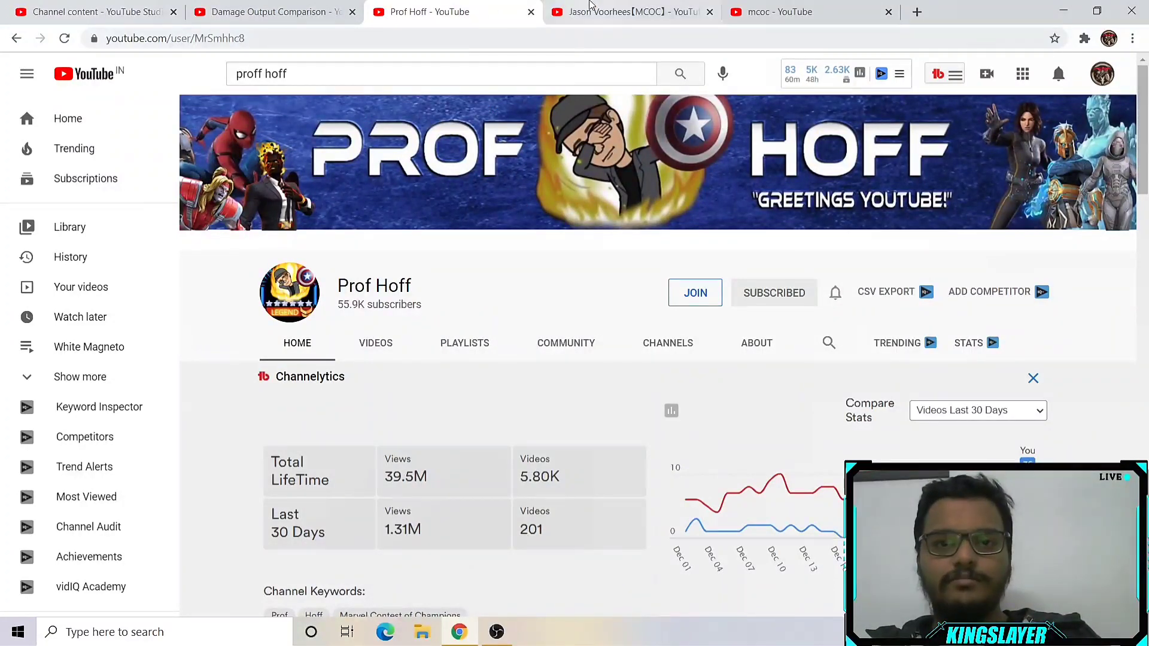
left_click(590, 7)
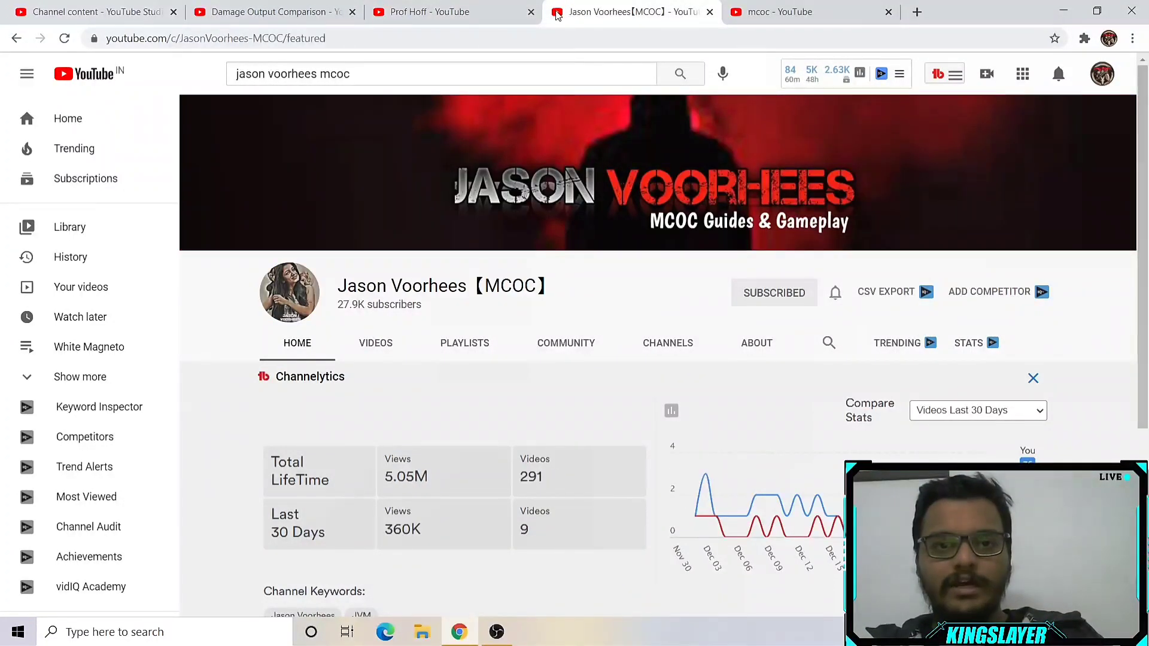
left_click(477, 15)
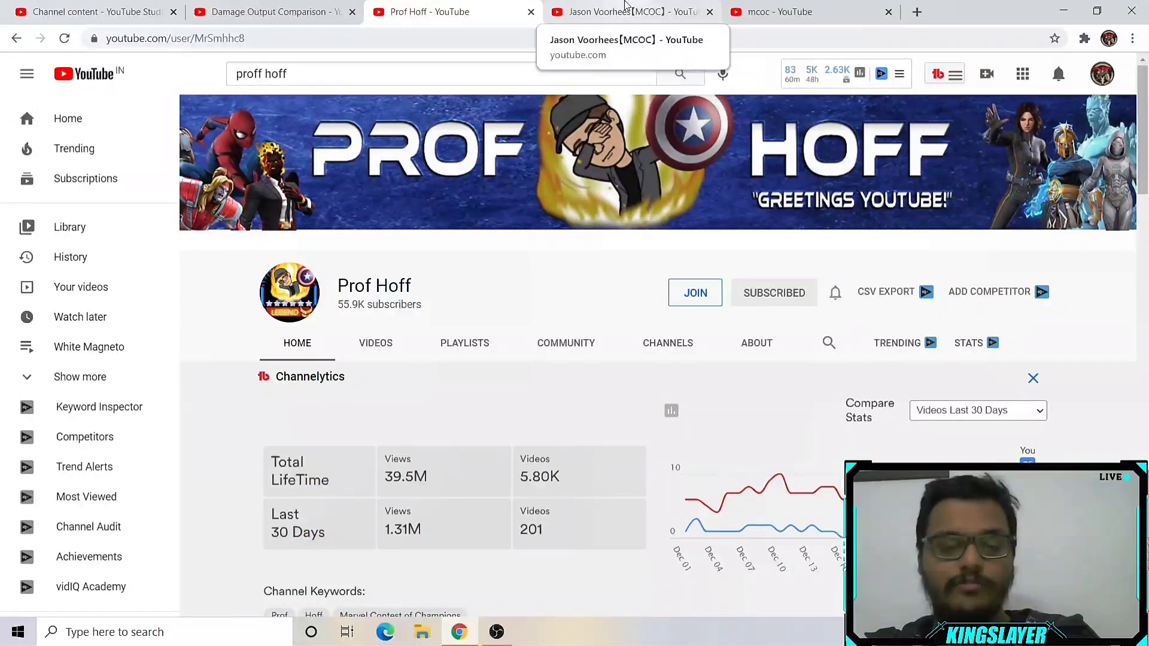
left_click(625, 6)
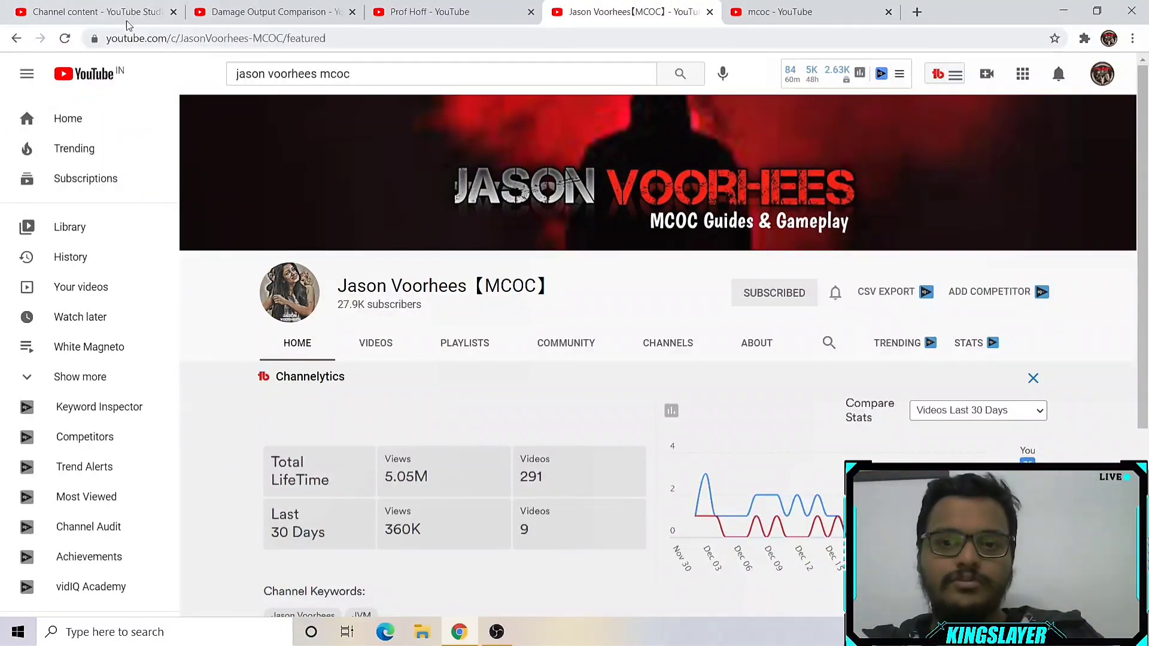
left_click(423, 6)
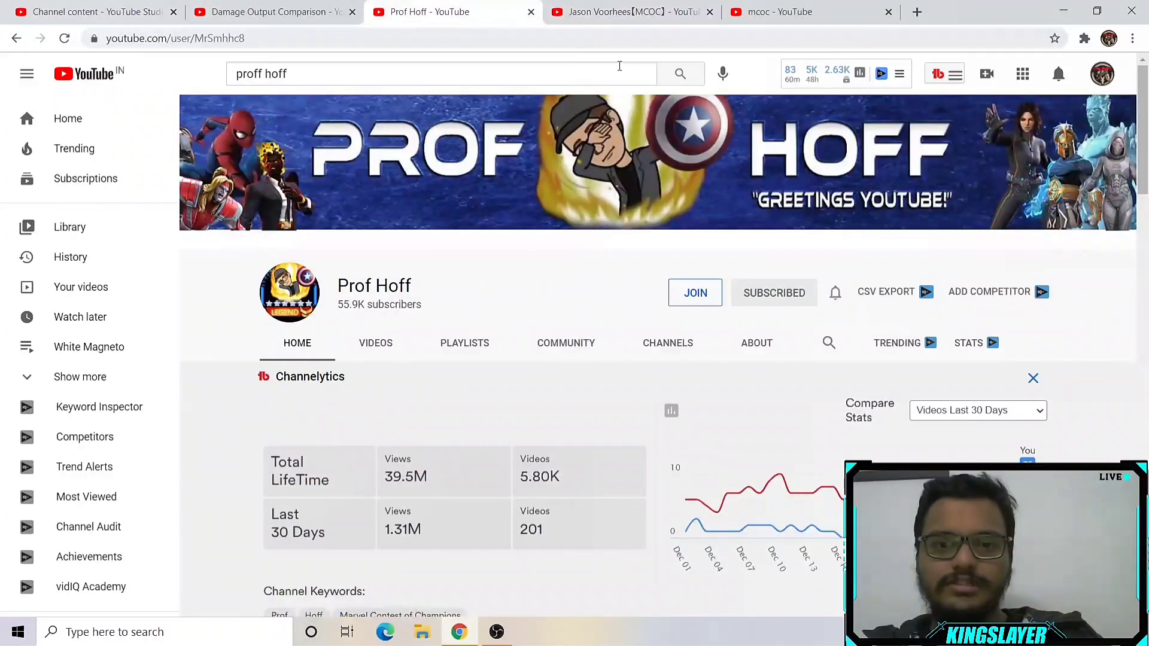
left_click(579, 11)
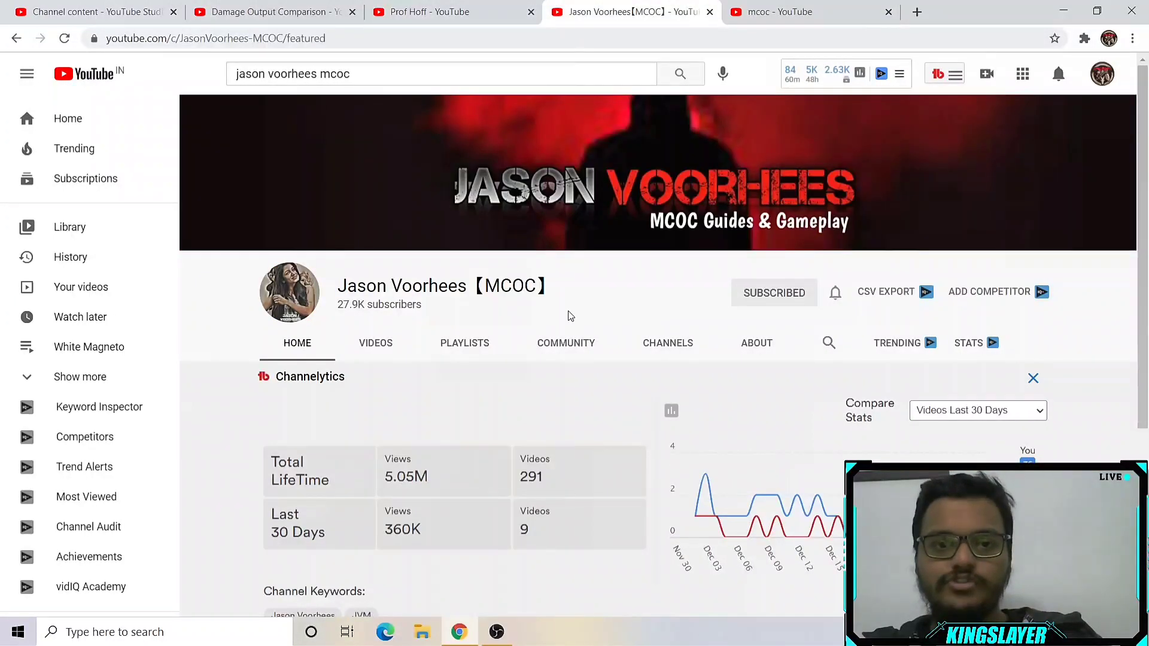
scroll(538, 334, "down", 4)
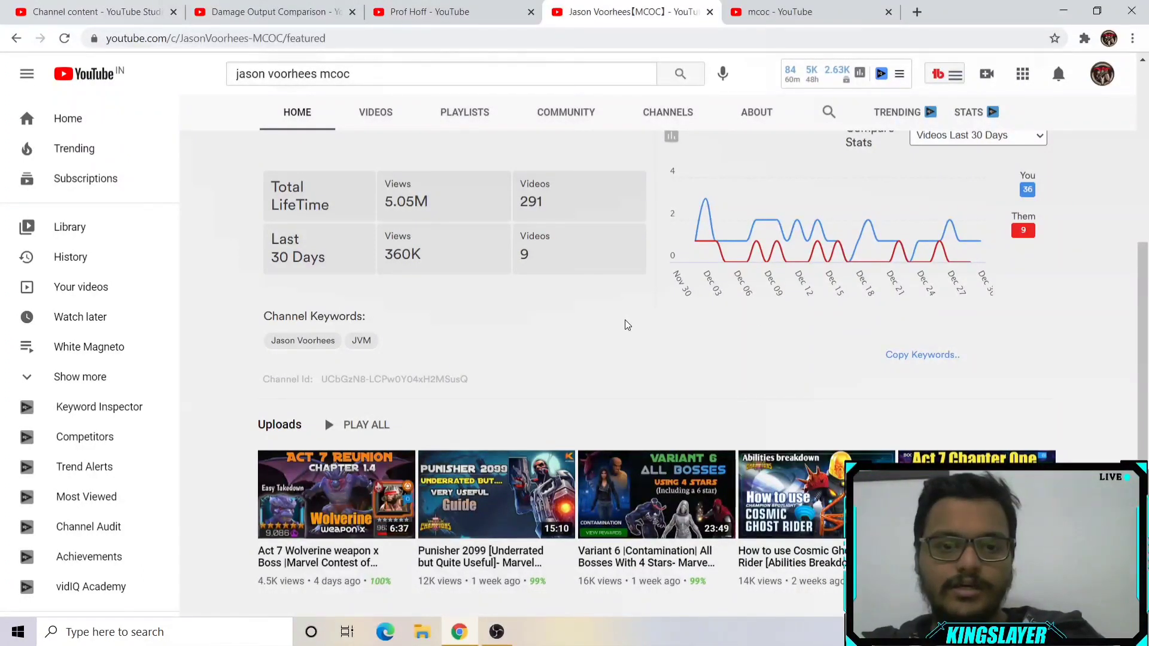
scroll(921, 251, "up", 5)
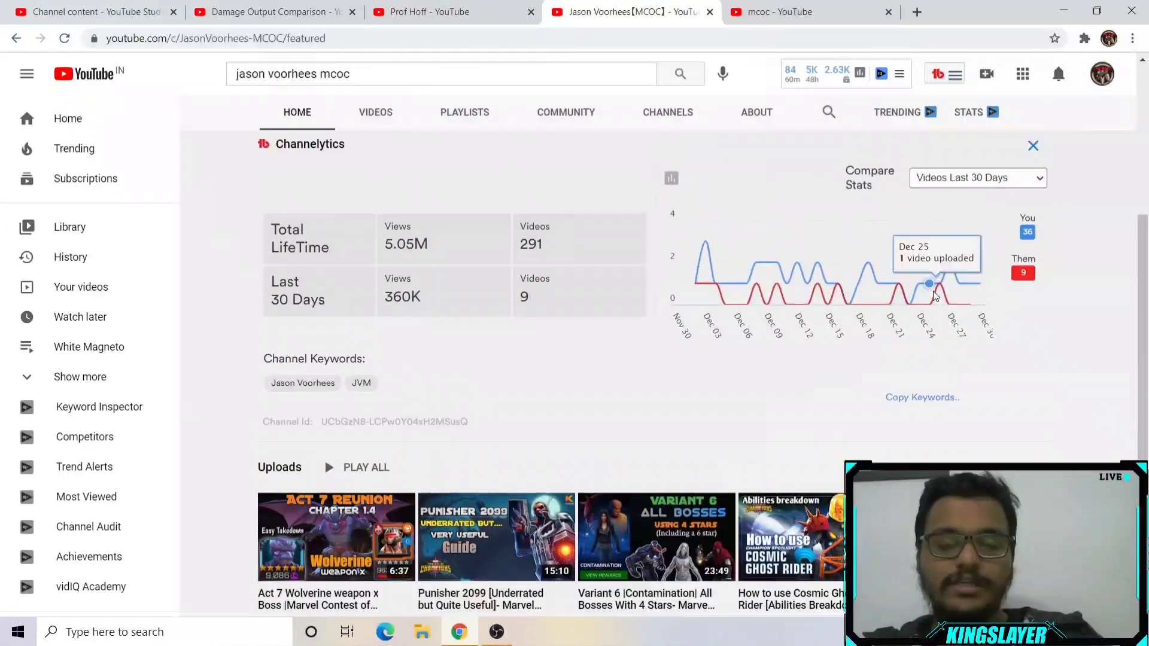
left_click(484, 13)
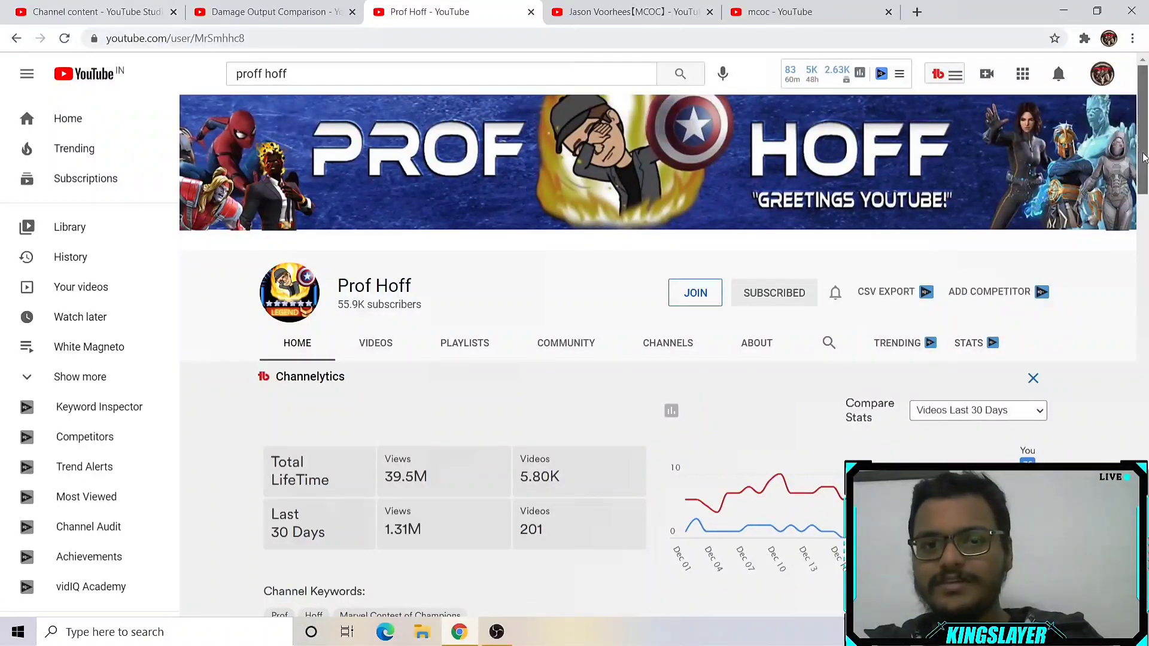
Step: Skip ahead in Prof Hoff's featured video and set its Compare Stats to Subscribers Last 30 Days
left_click_drag(1146, 157, 1106, 254)
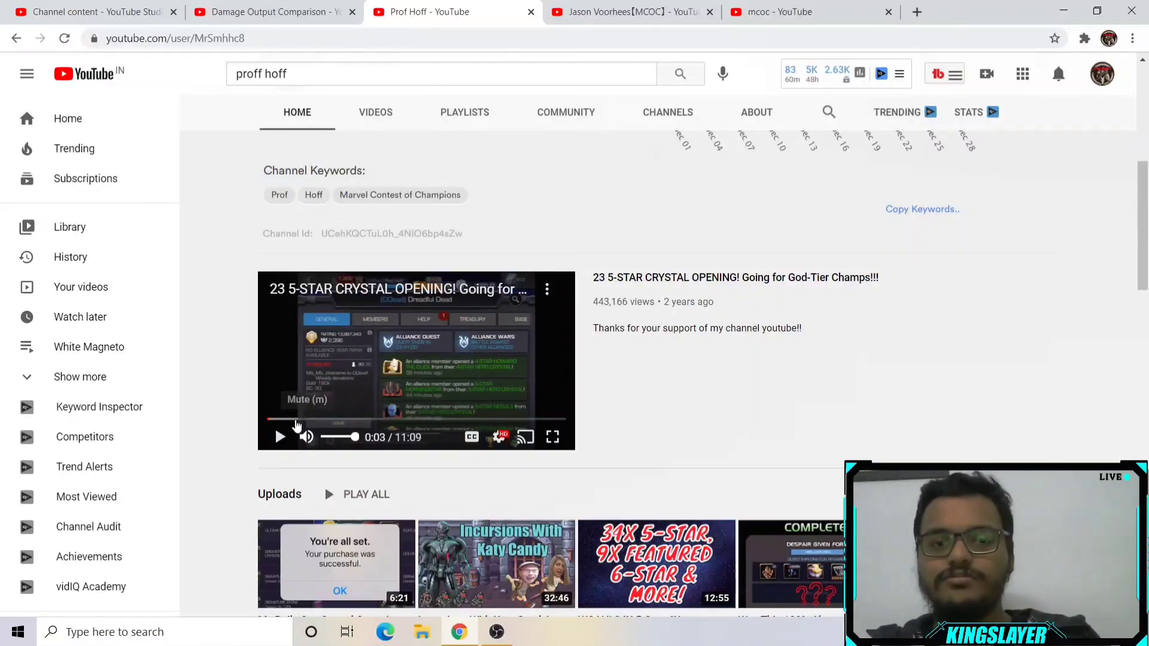
left_click(297, 422)
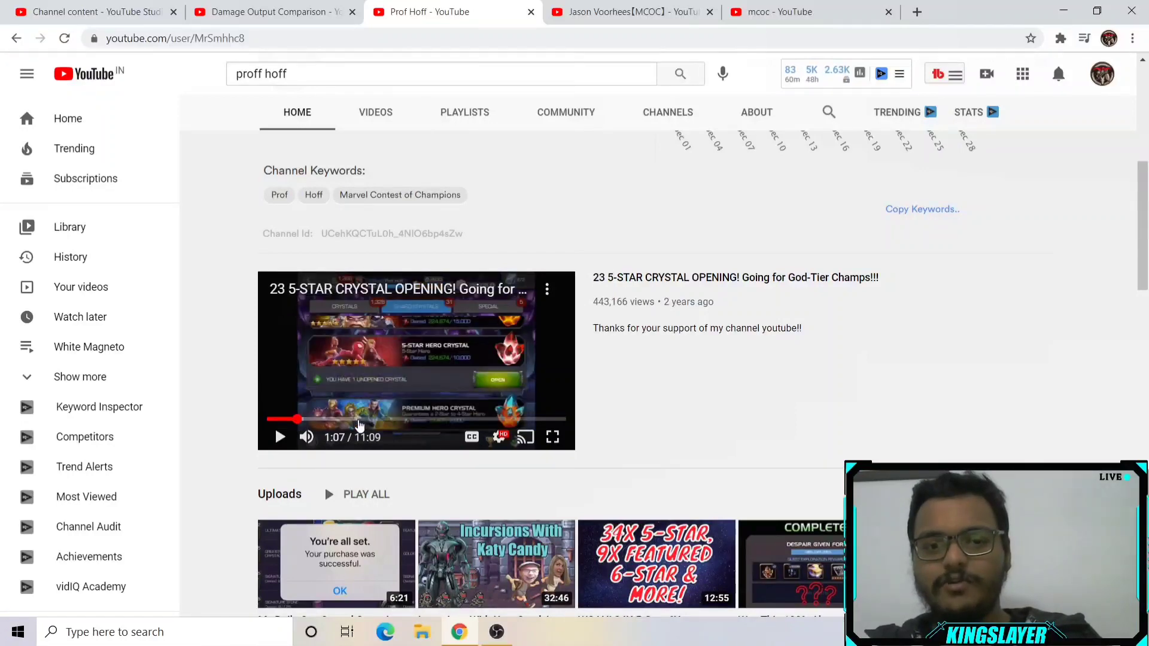
left_click(358, 420)
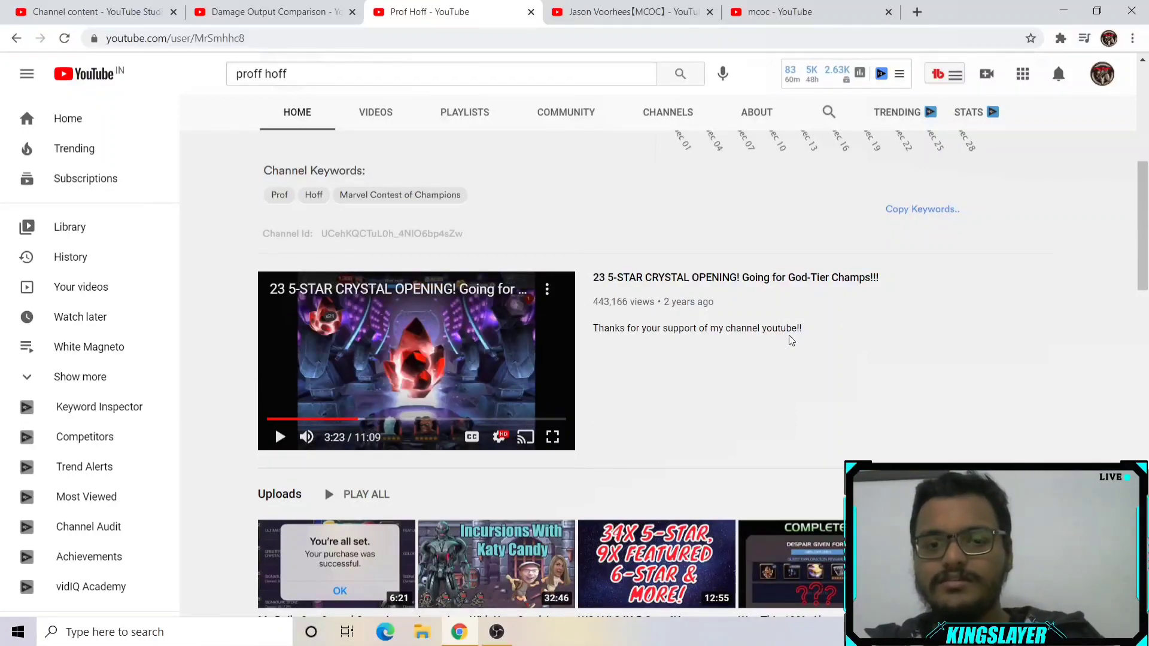
scroll(791, 336, "up", 7)
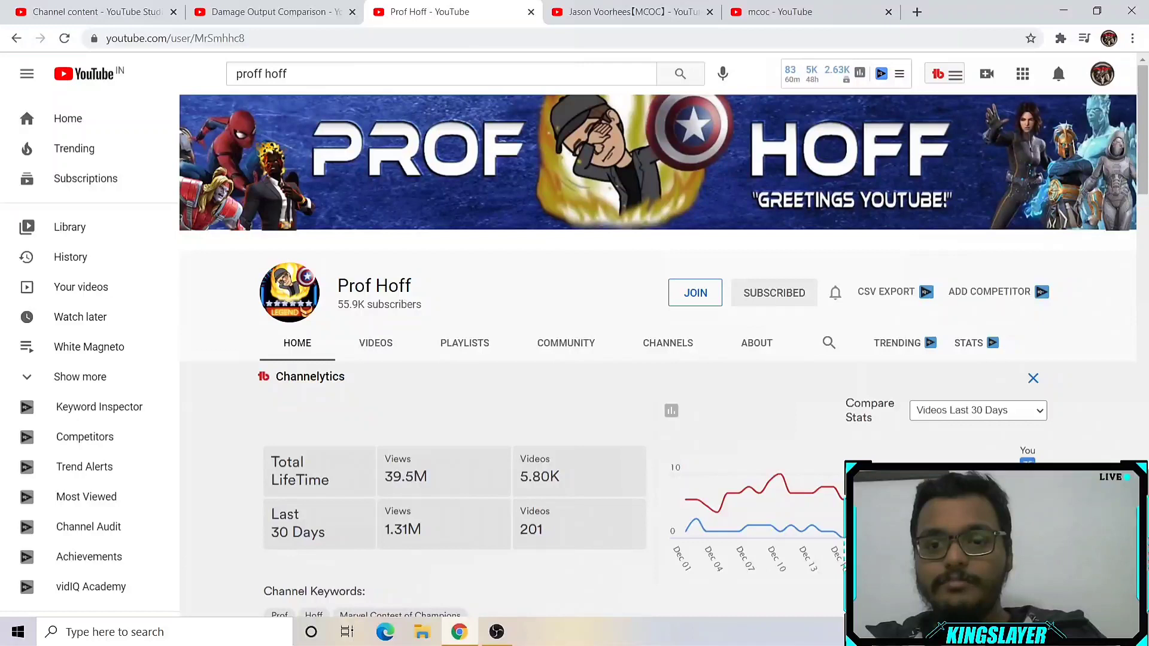
left_click(998, 425)
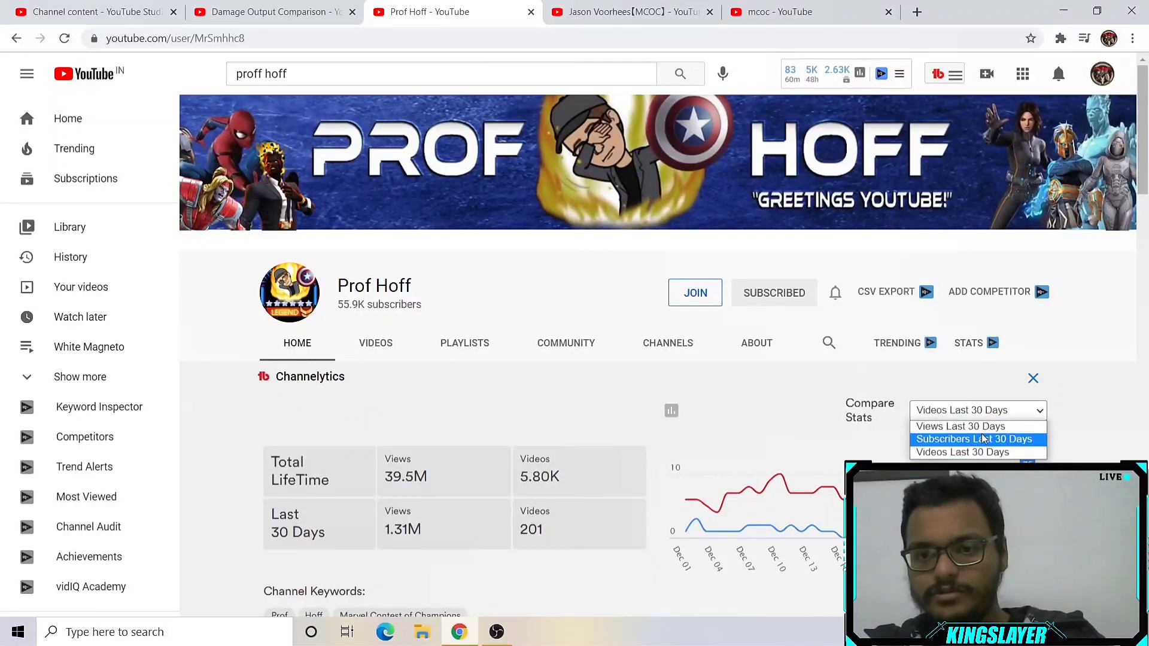
left_click(993, 438)
Step: On the Jason Voorhees channel tab, set Compare Stats to Subscribers Last 30 Days
left_click(576, 12)
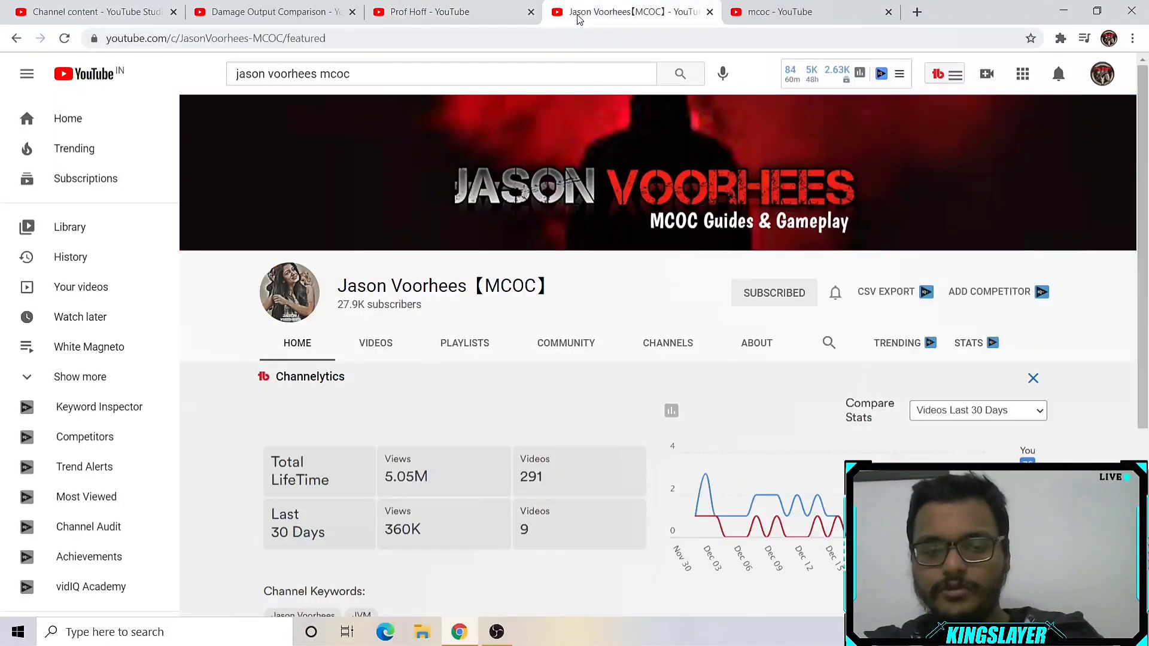
left_click(990, 413)
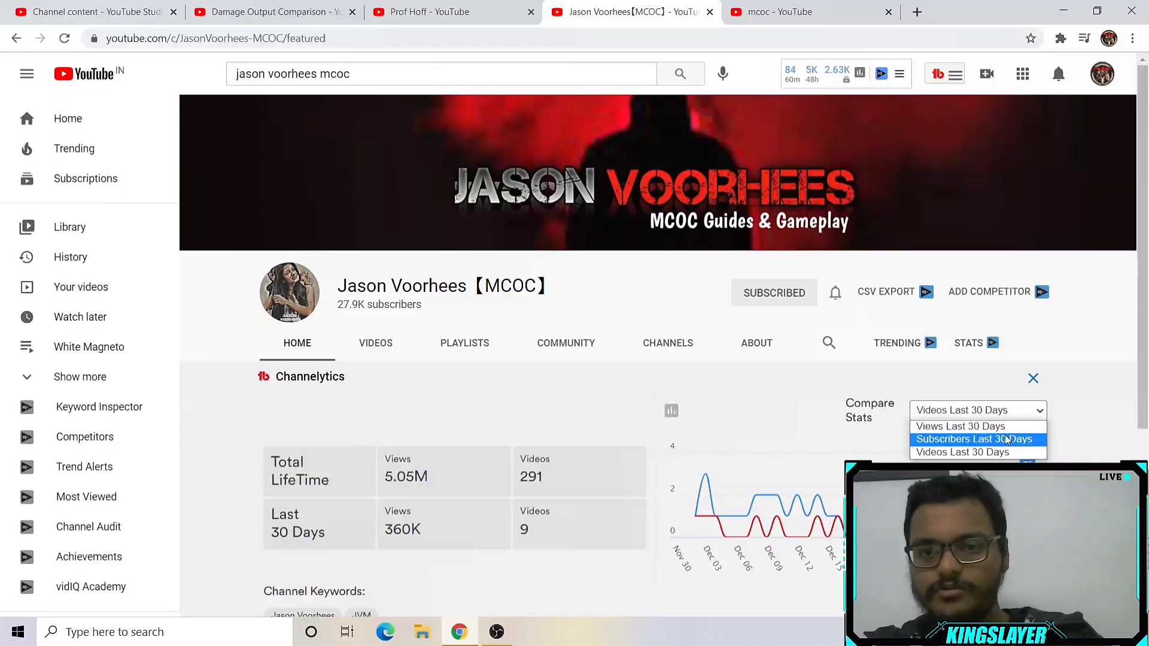
left_click(997, 426)
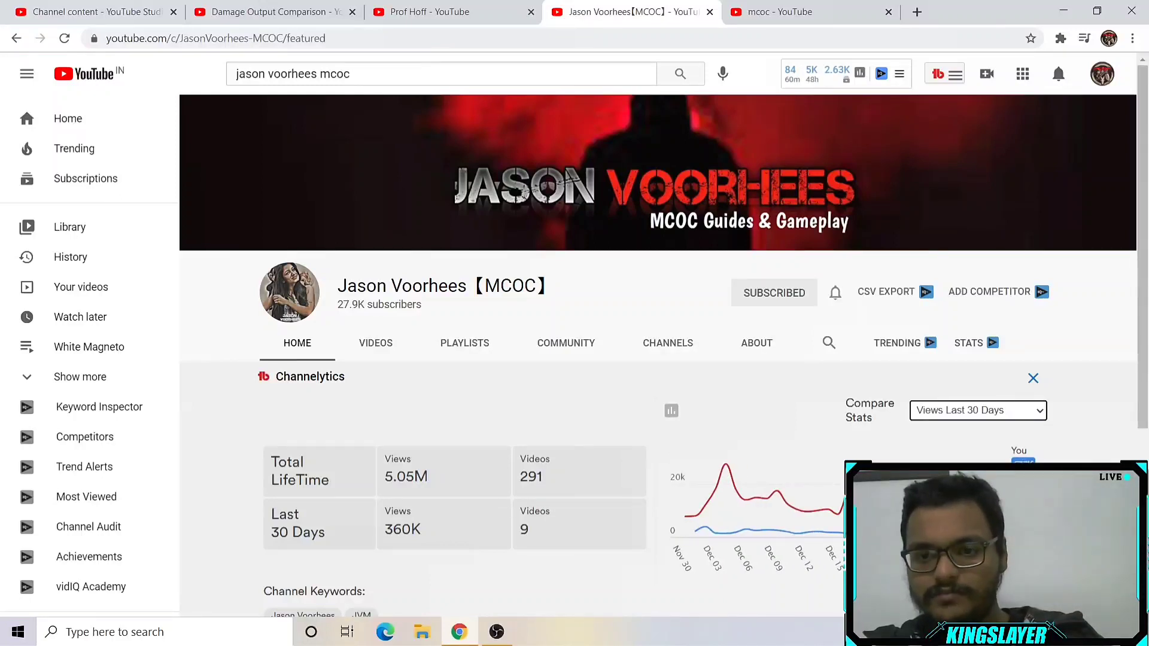
left_click(962, 412)
left_click(1020, 442)
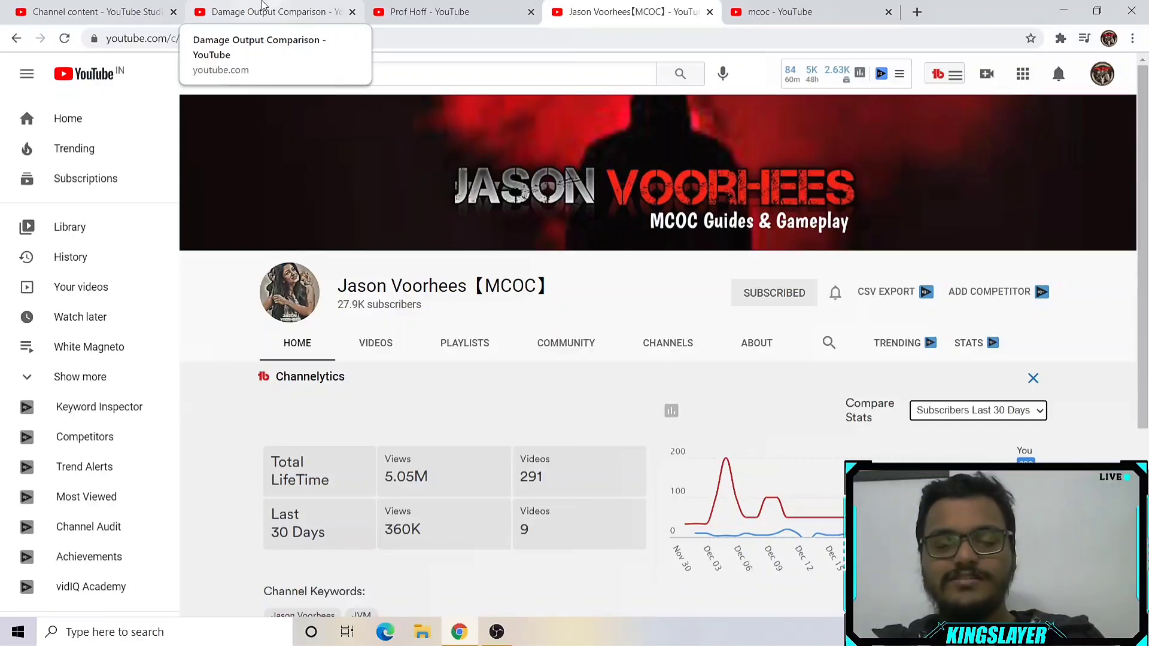
Step: Switch to the Damage Output Comparison playlist tab, then back to the YouTube Studio tab
left_click(263, 6)
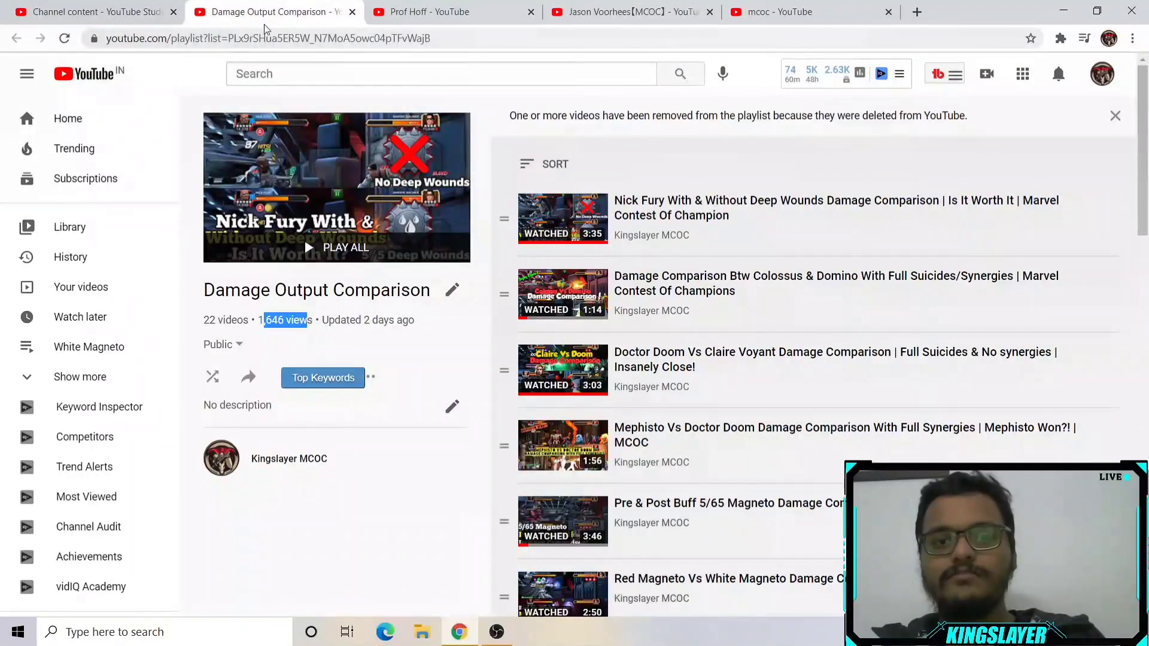
left_click(144, 7)
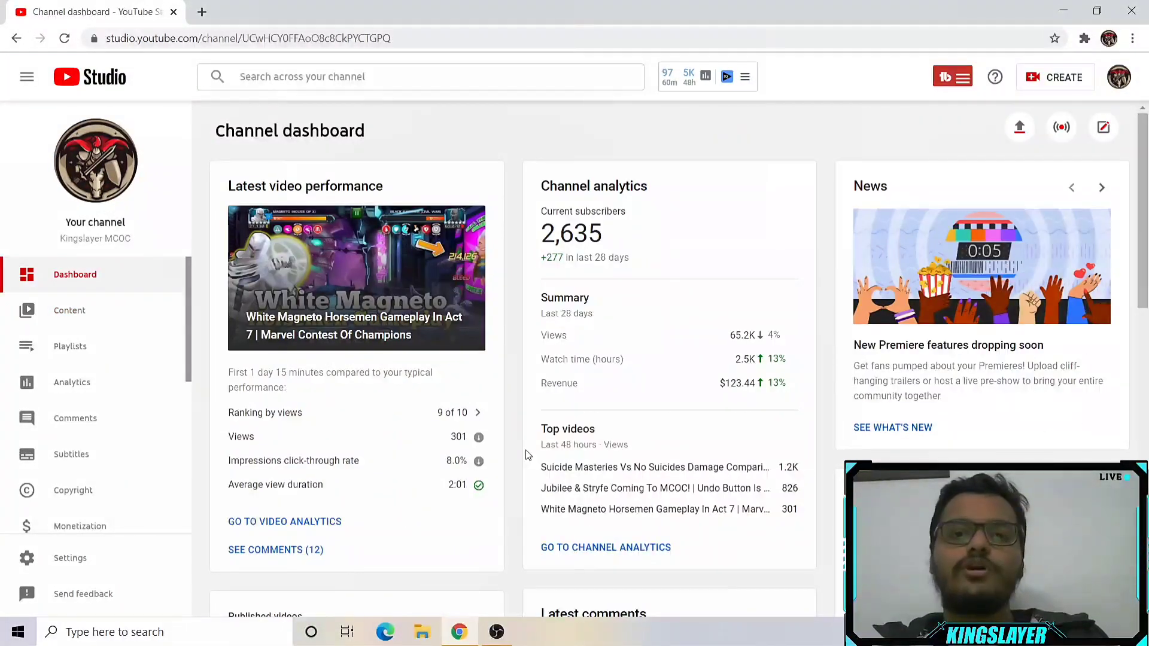
Step: Open and close the TubeBuddy panel, then toggle the vidIQ real-time stats dropdown on and off
left_click(957, 83)
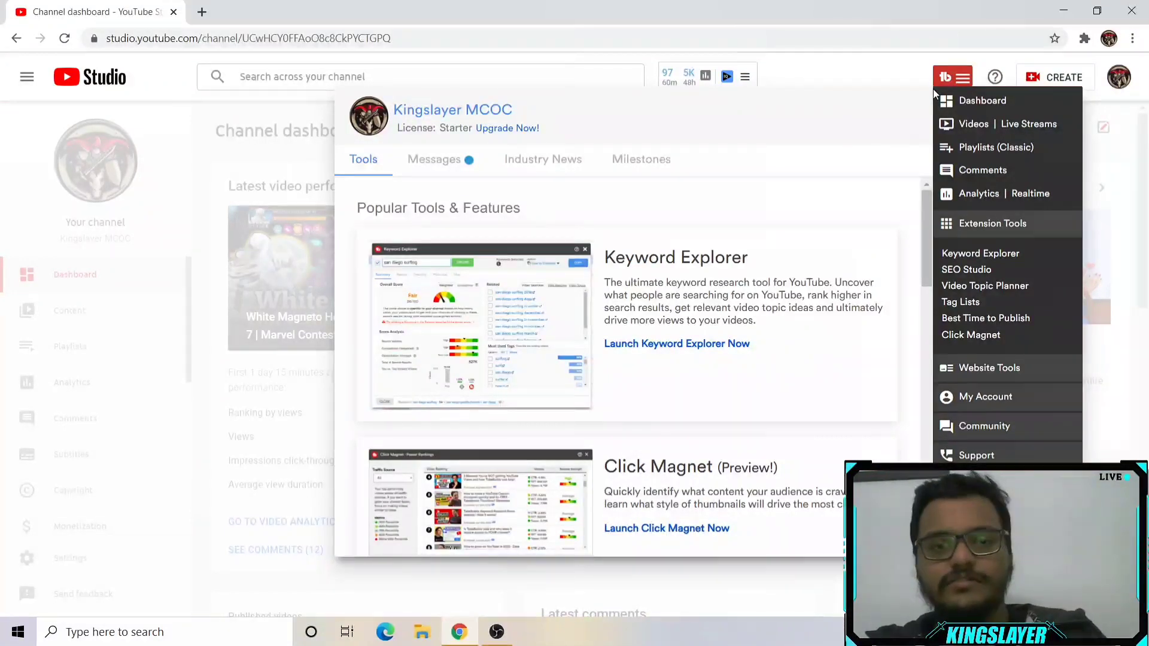
left_click(268, 238)
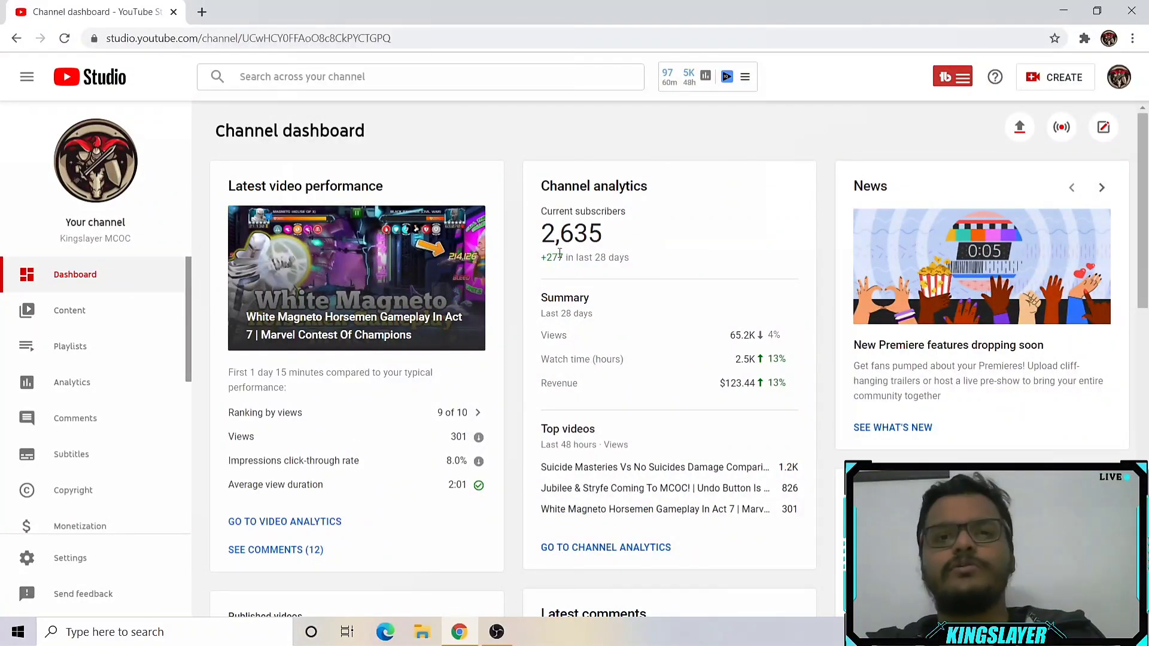
left_click(711, 74)
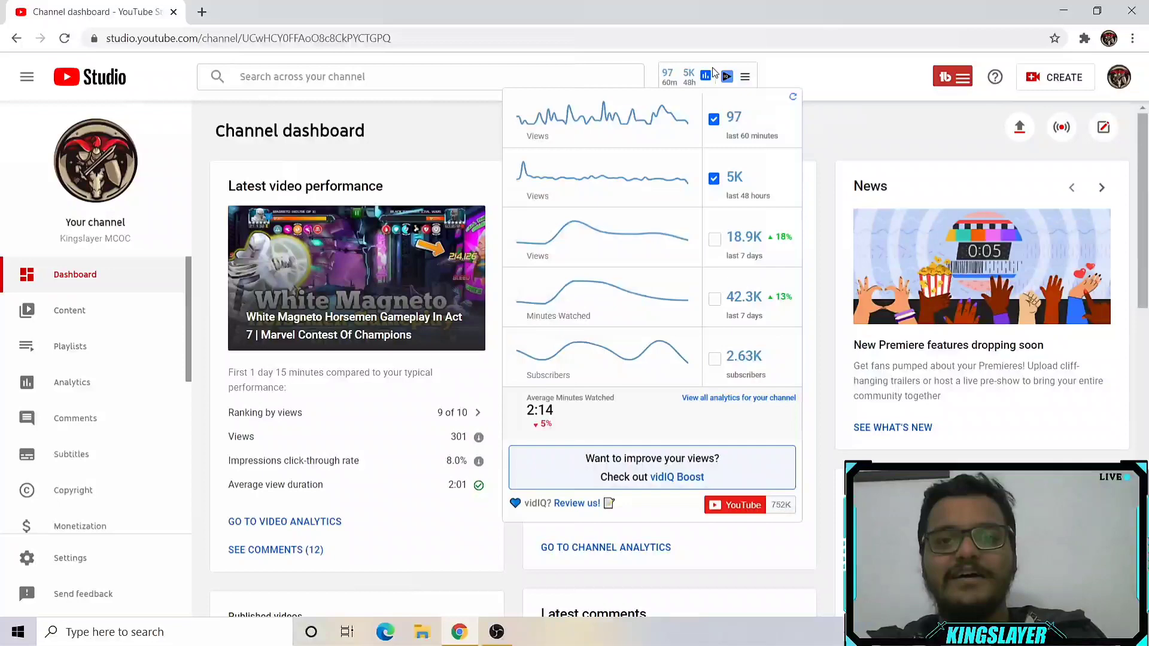
left_click(712, 74)
left_click(708, 83)
left_click(745, 70)
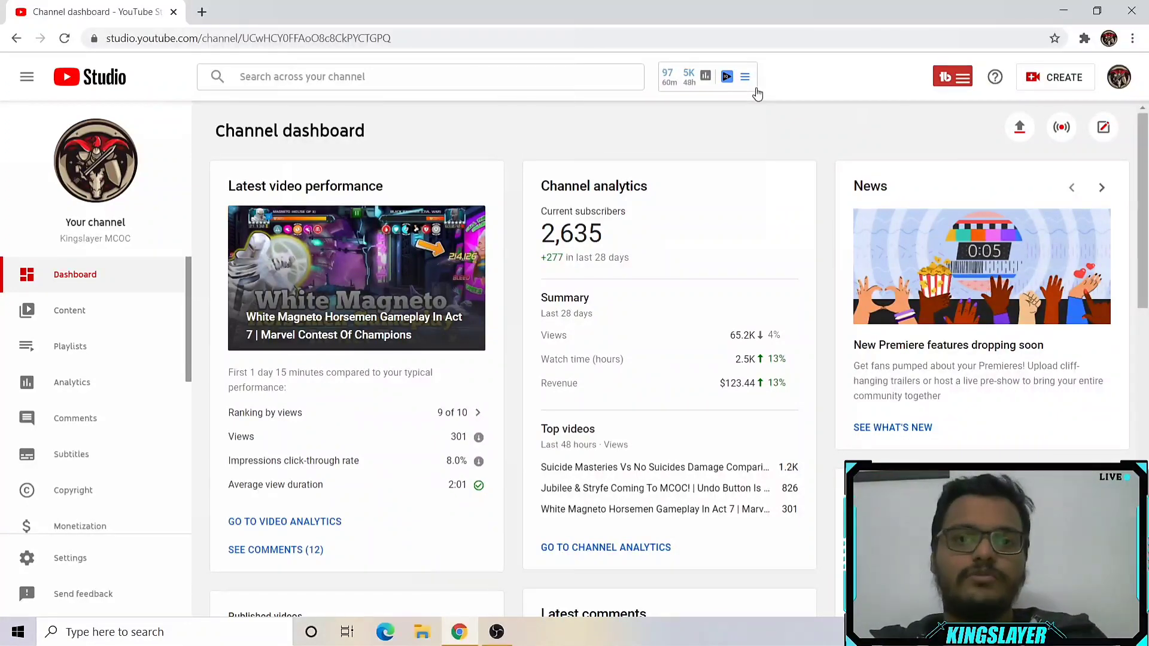
Step: Review the channel's TubeBuddy Milestones tab, then close the panel to reveal the dashboard
left_click(950, 79)
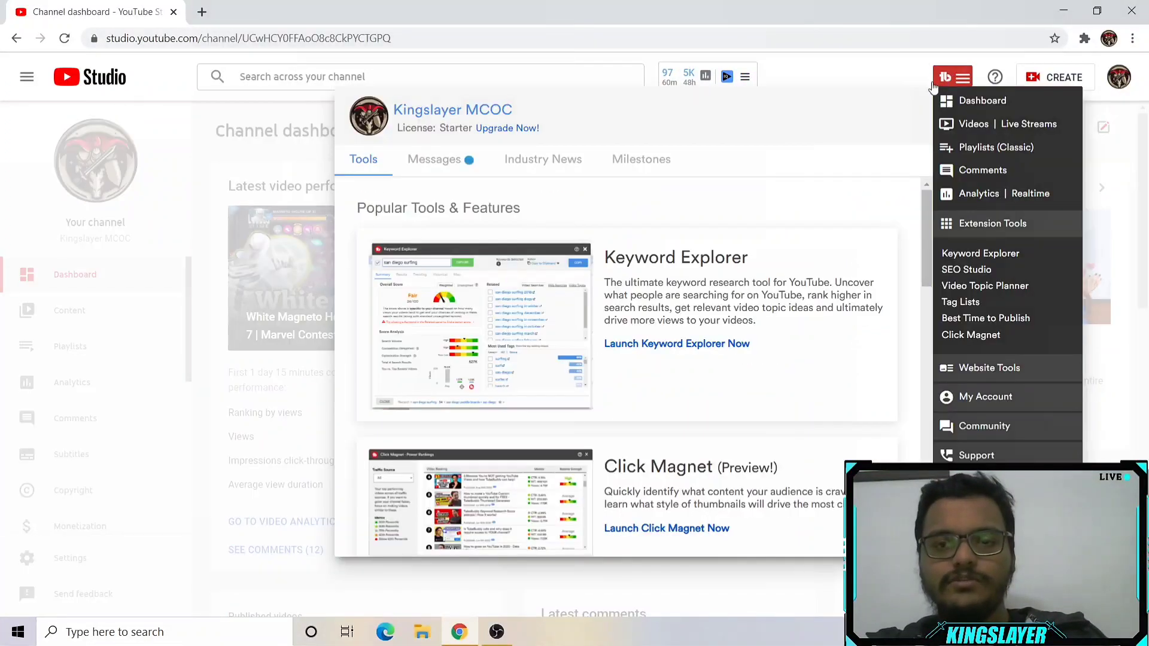
left_click(622, 159)
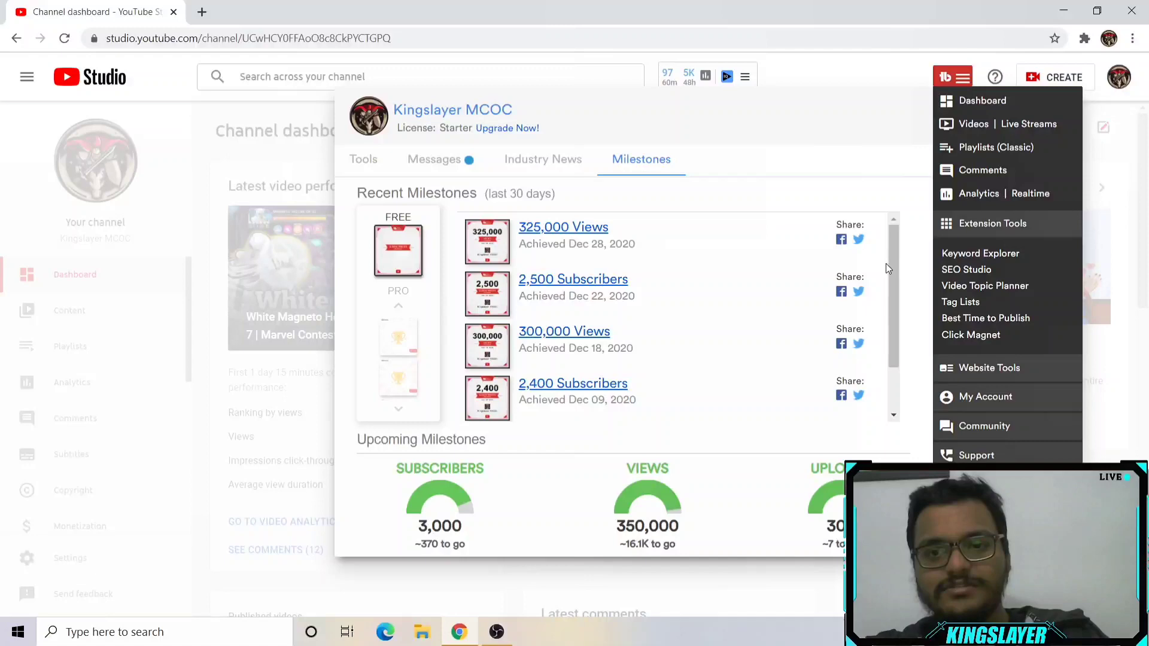
left_click(956, 73)
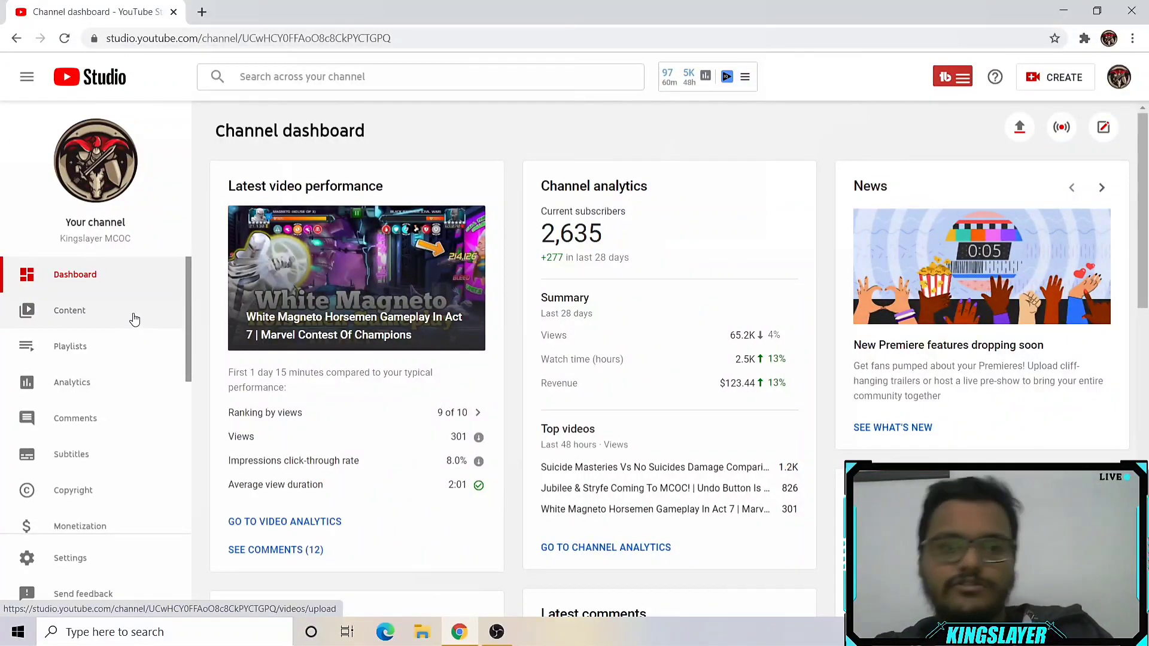
left_click(96, 379)
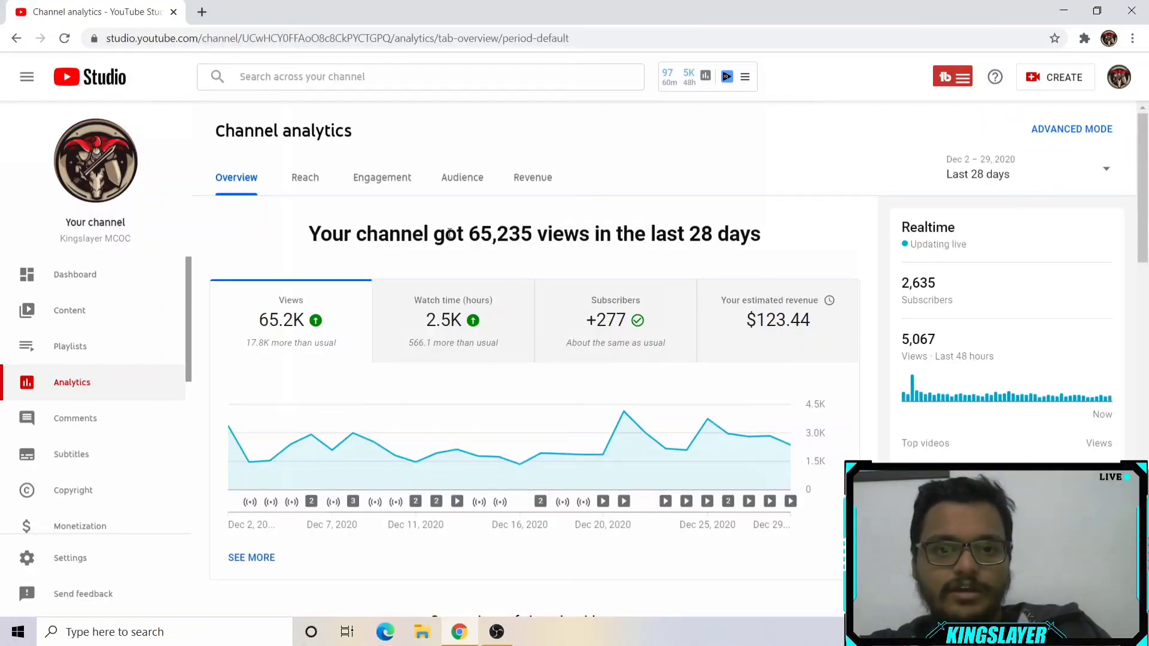
left_click(314, 178)
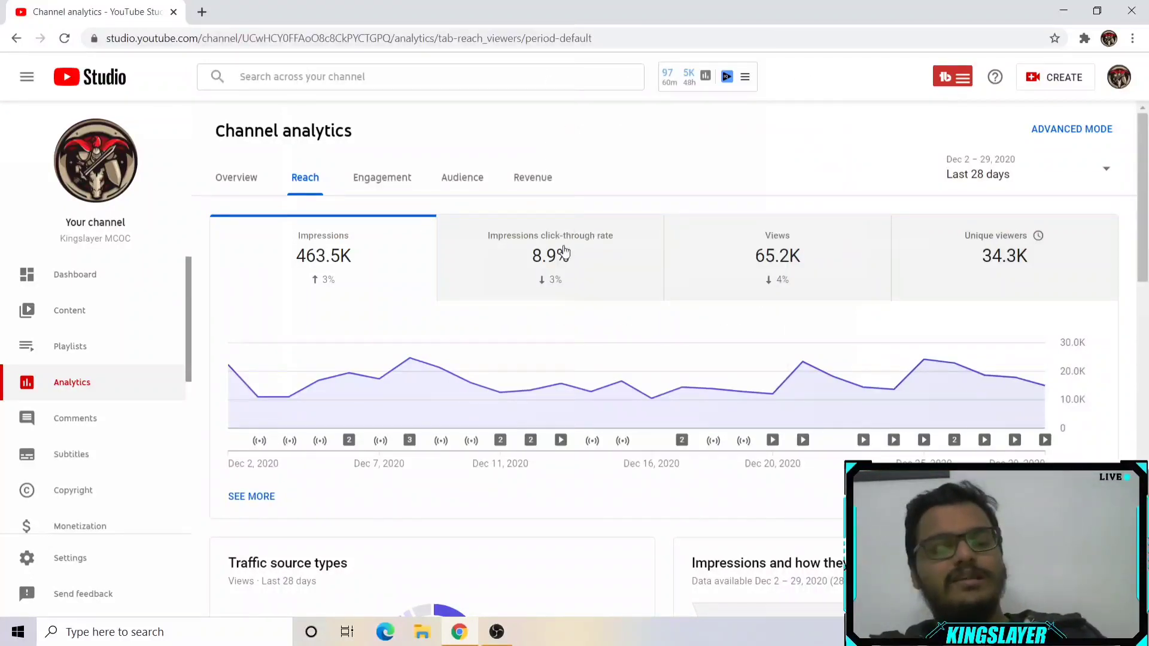
mouse_move(564, 250)
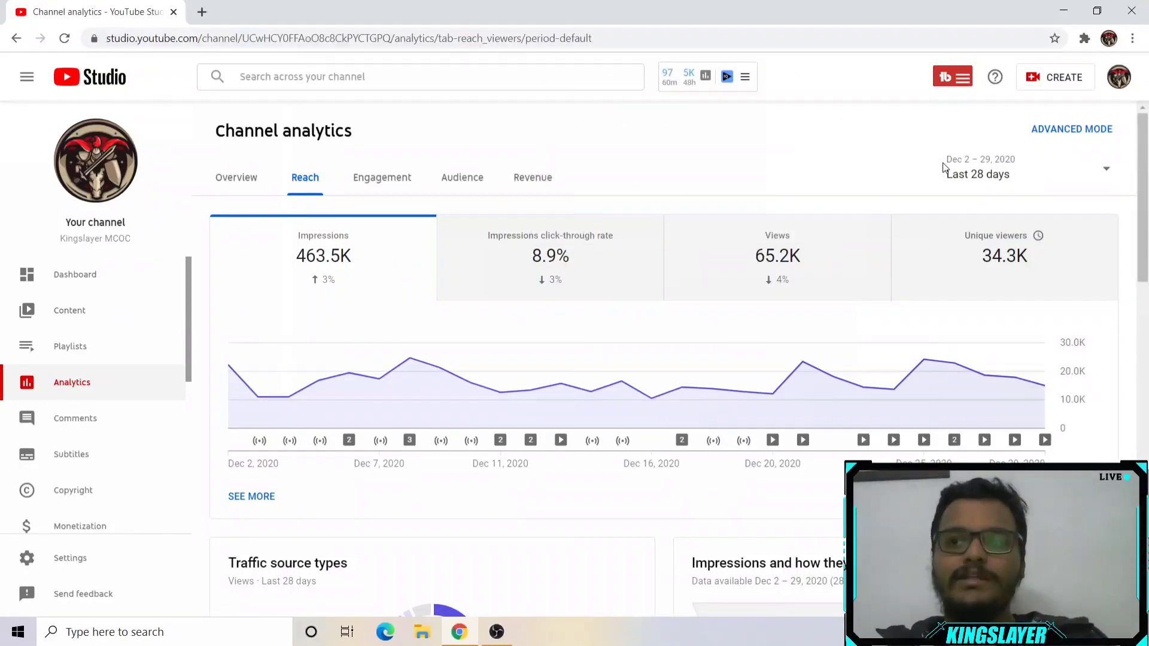
left_click(982, 175)
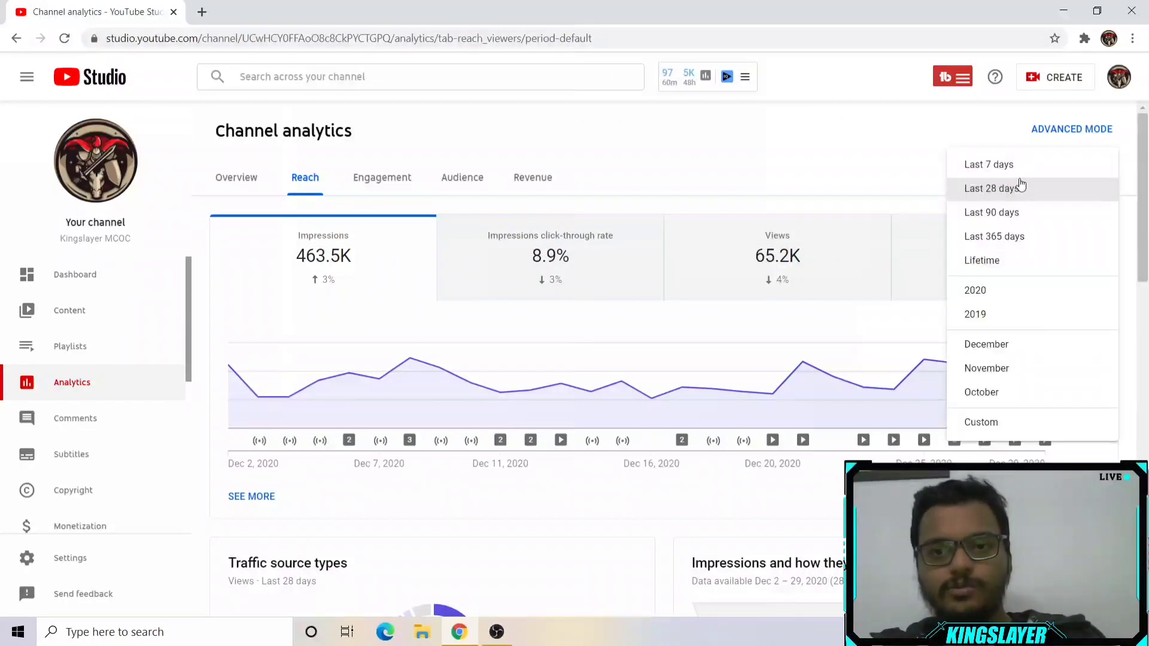
left_click(979, 261)
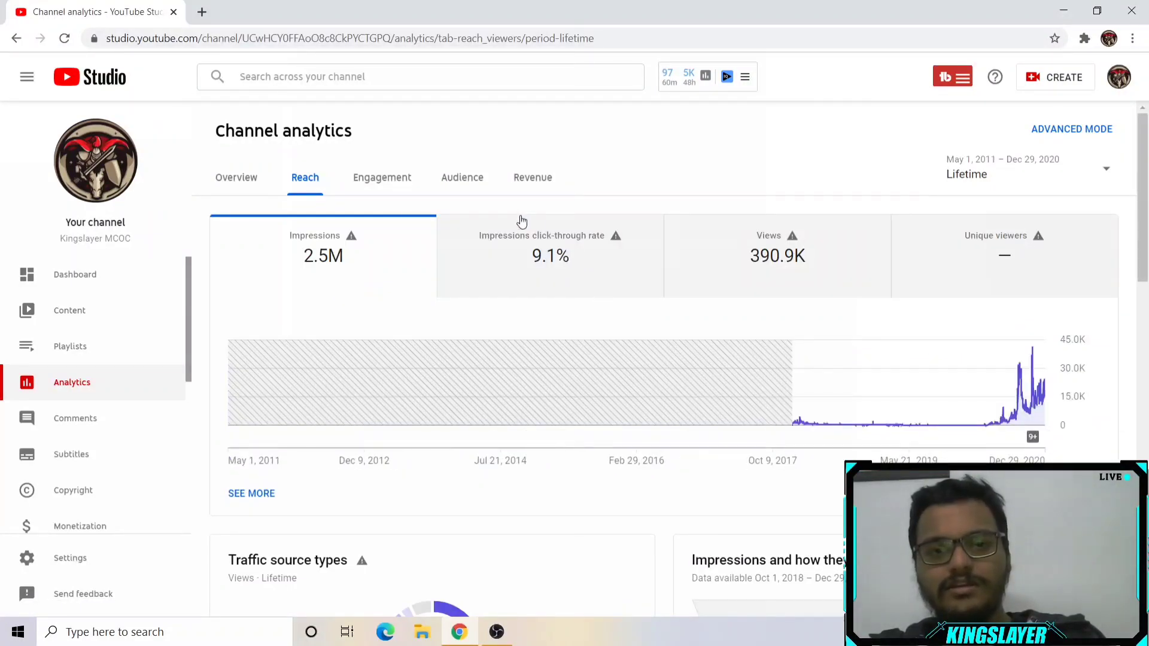
left_click(70, 282)
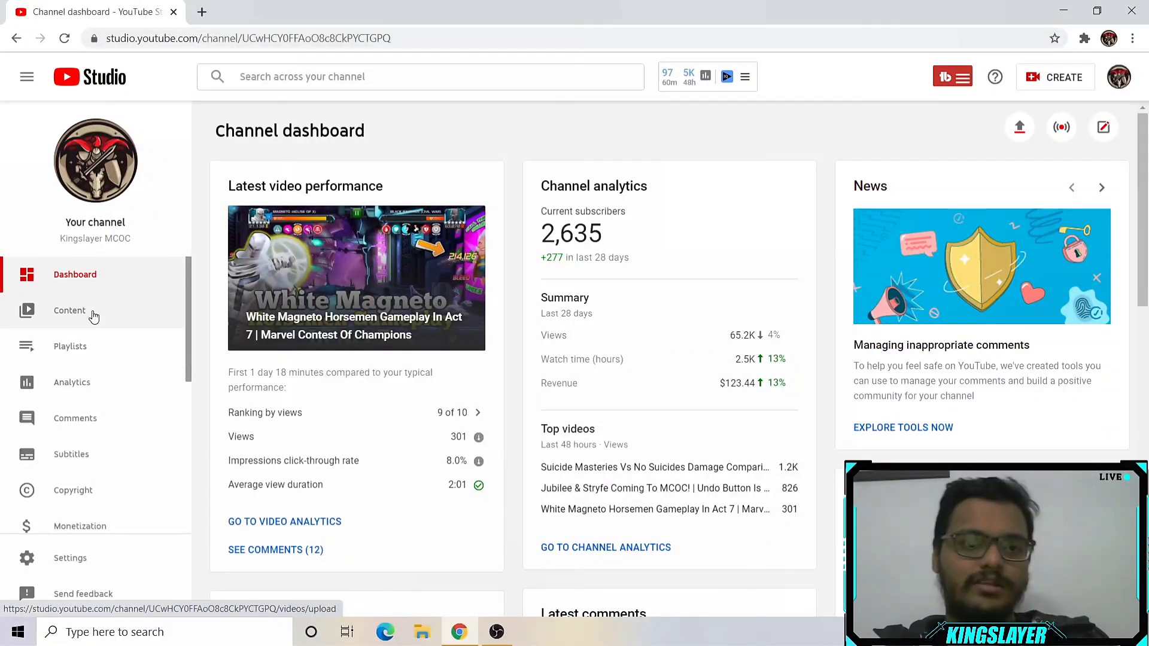
Step: Open the Content uploads list and sort it by views, most viewed first
left_click(90, 315)
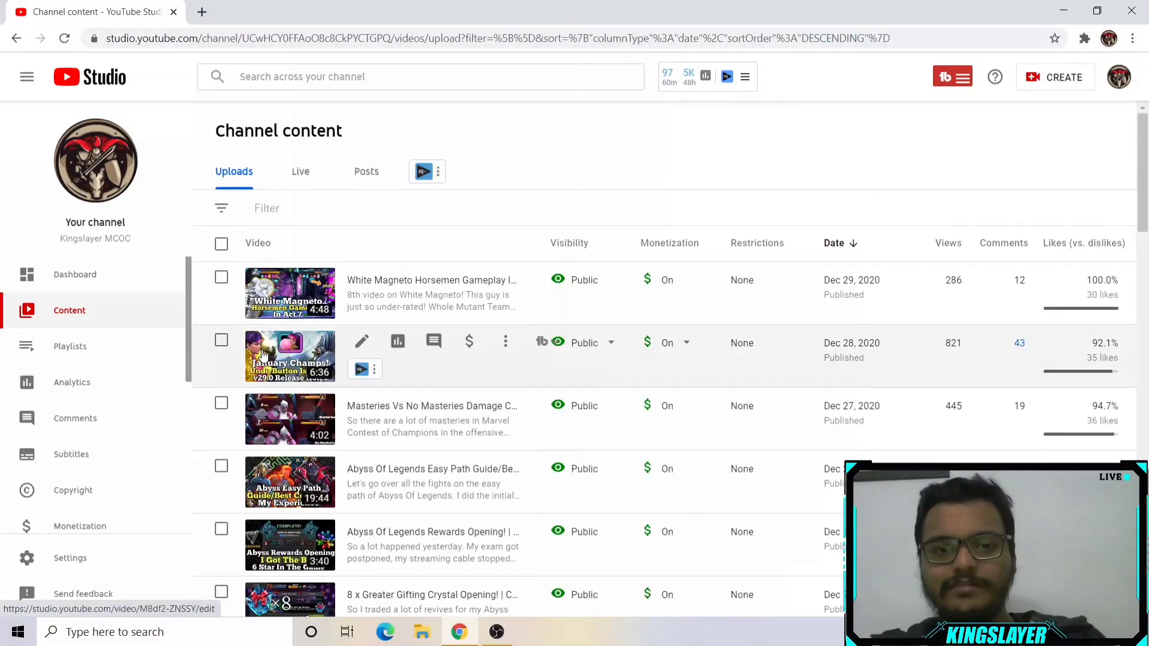
scroll(262, 354, "down", 4)
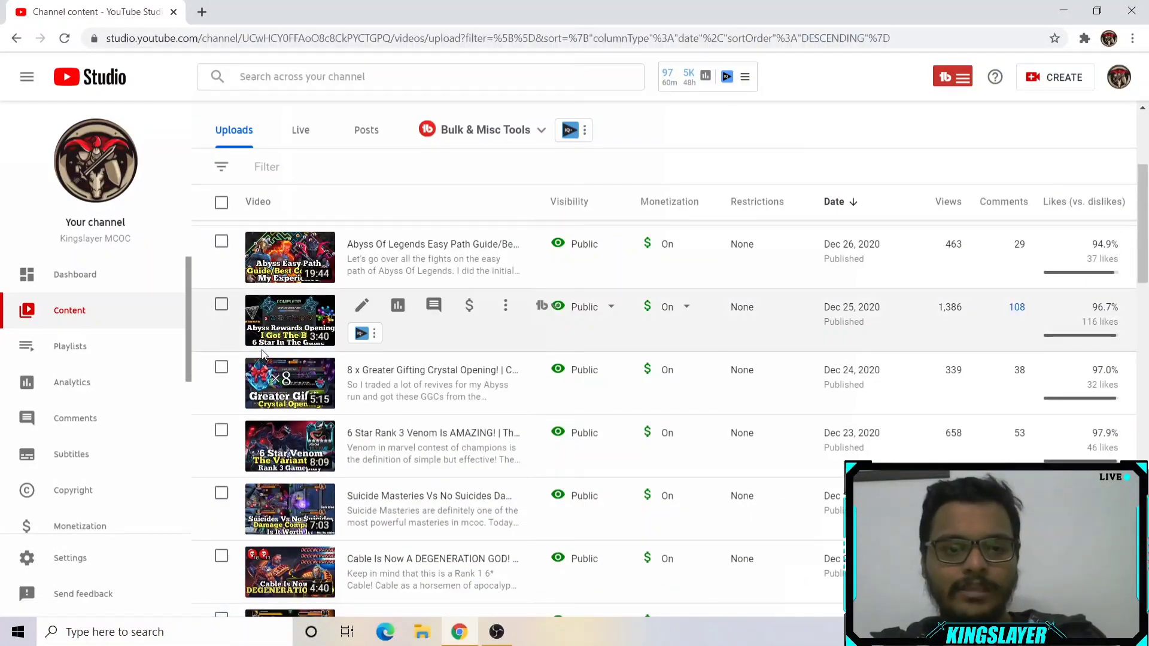
scroll(262, 354, "down", 3)
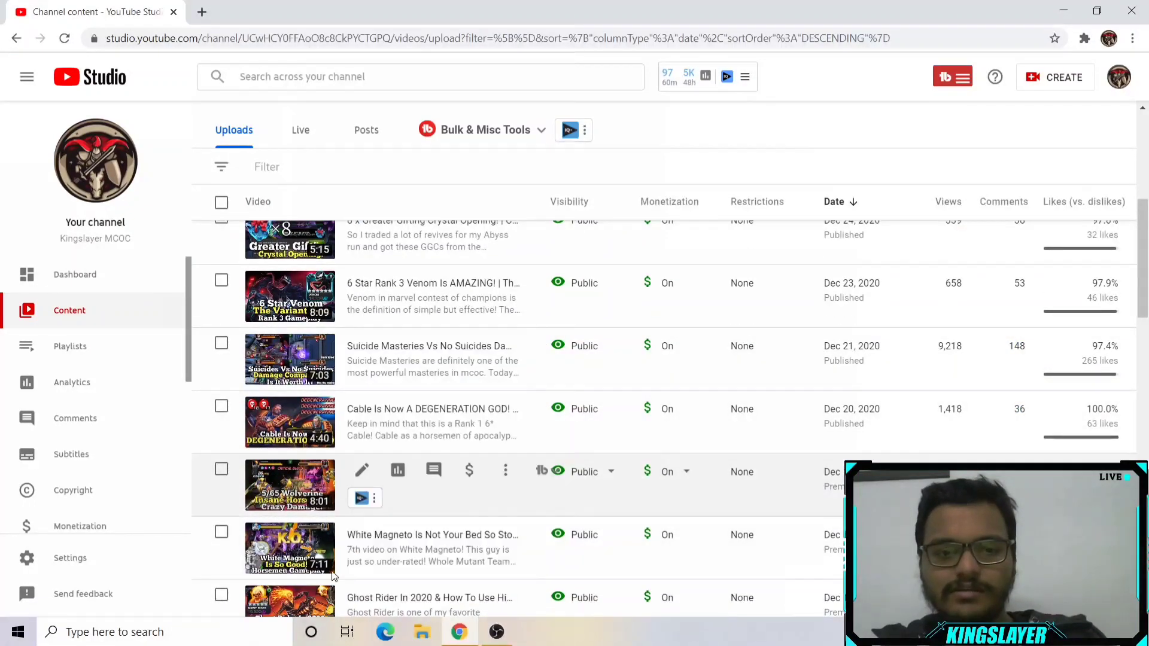
scroll(330, 527, "down", 1)
scroll(331, 527, "down", 3)
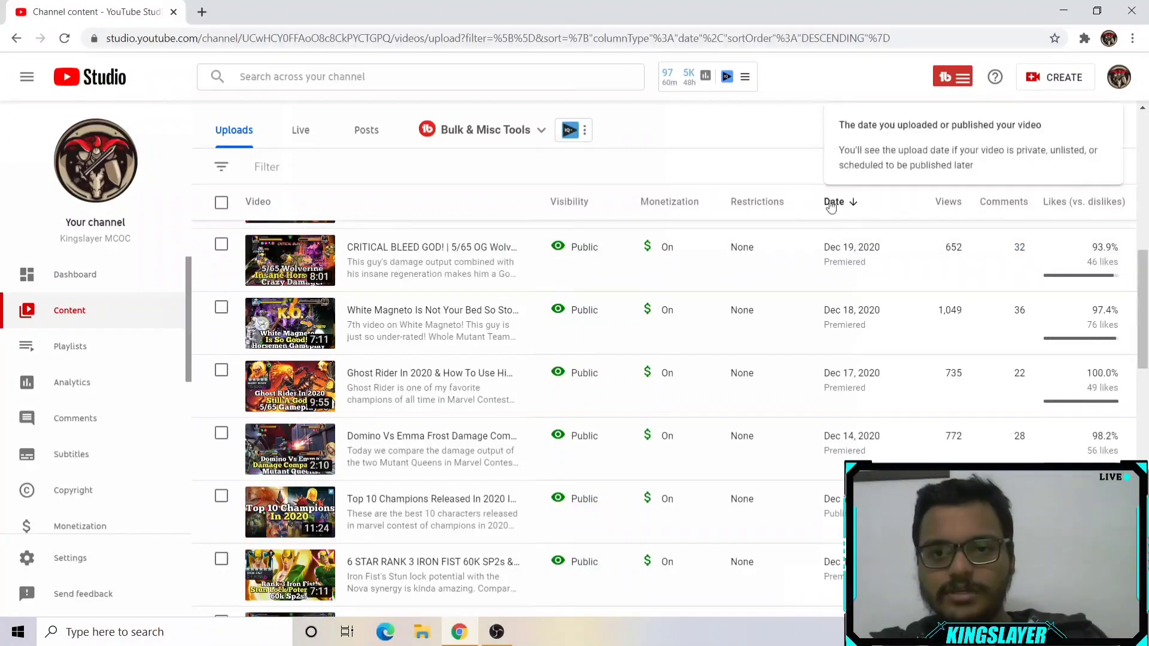
left_click(952, 207)
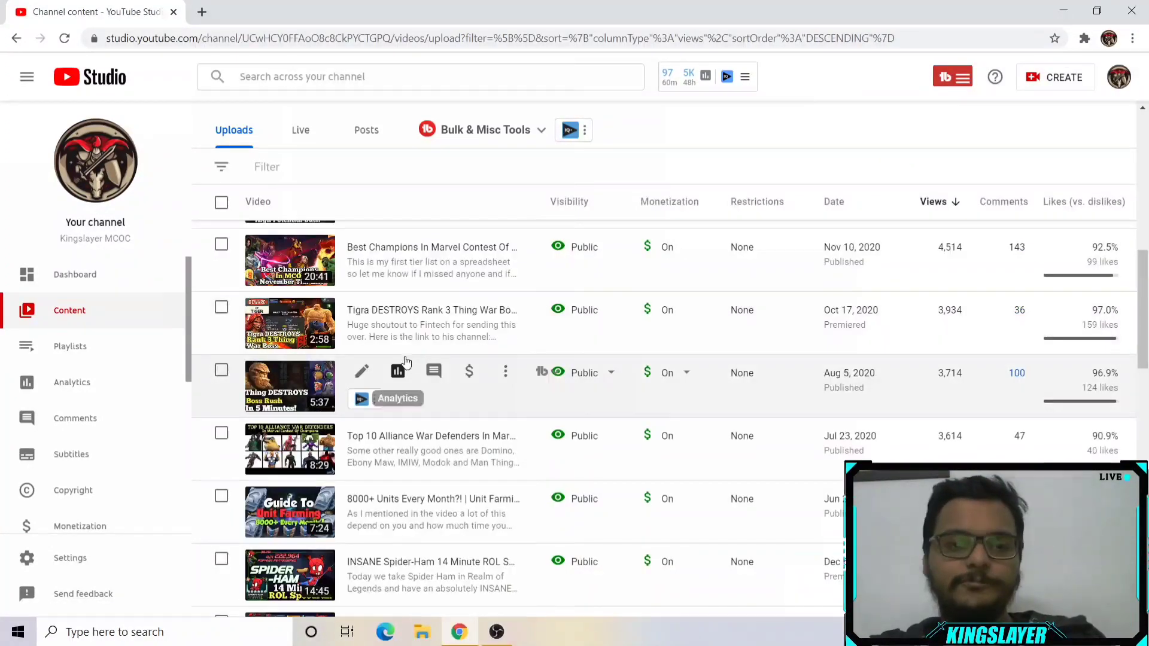
scroll(405, 358, "up", 5)
scroll(405, 358, "up", 5)
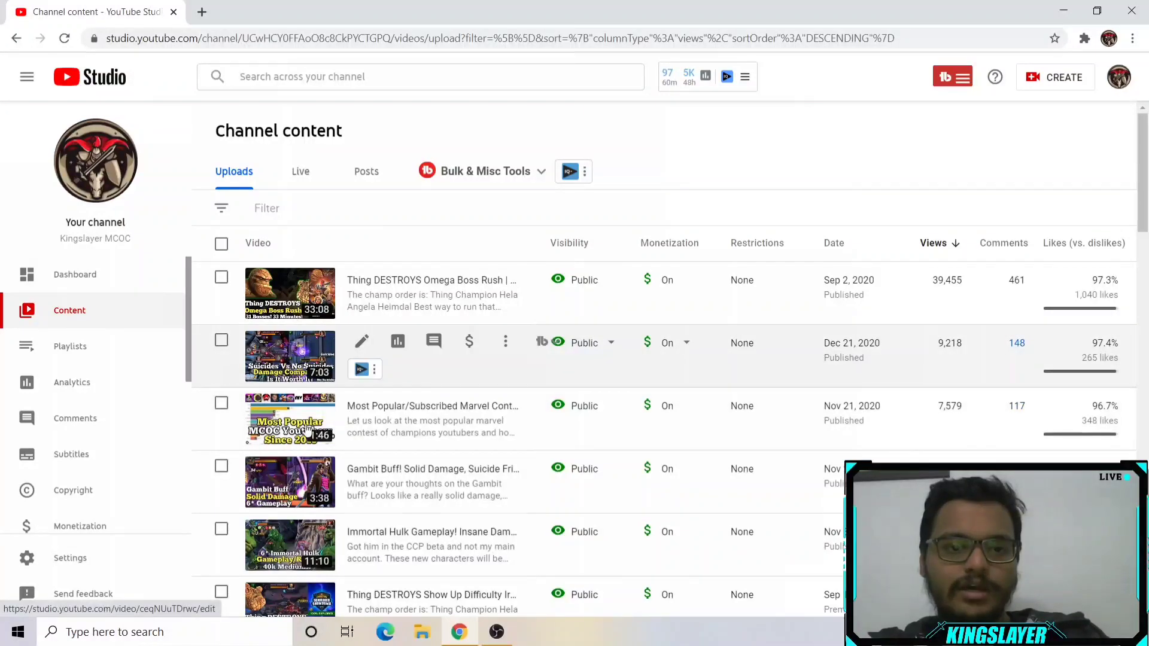
Step: View the Most Popular MCOC Youtubers video's details, then return to browse the sorted uploads
left_click(293, 427)
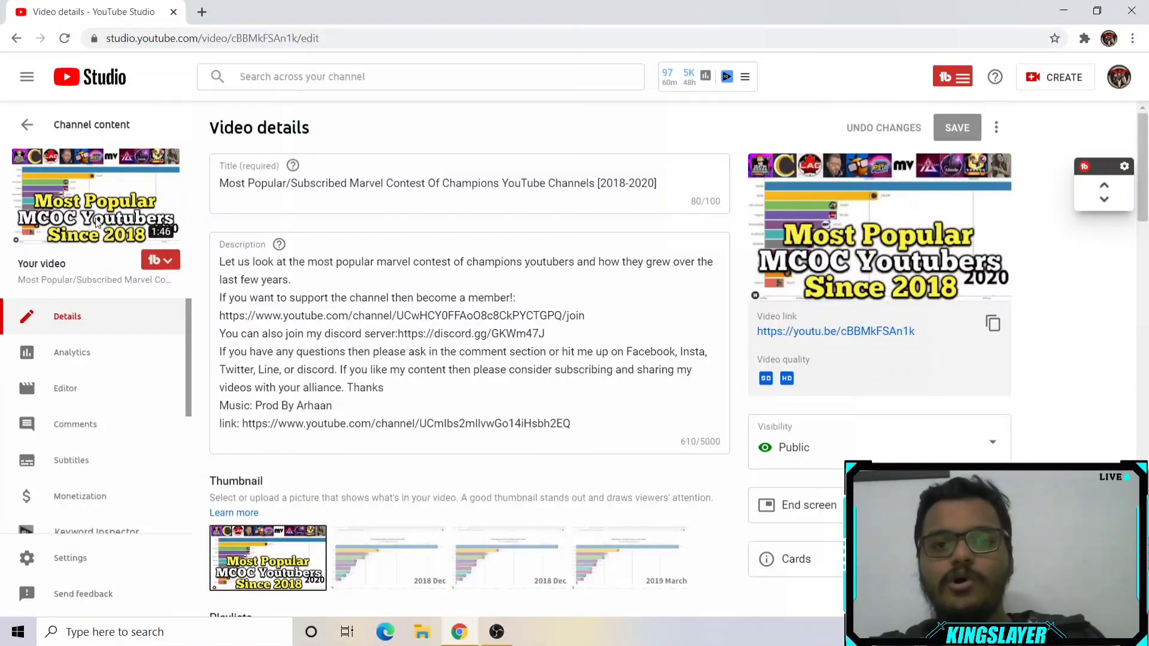
left_click(26, 124)
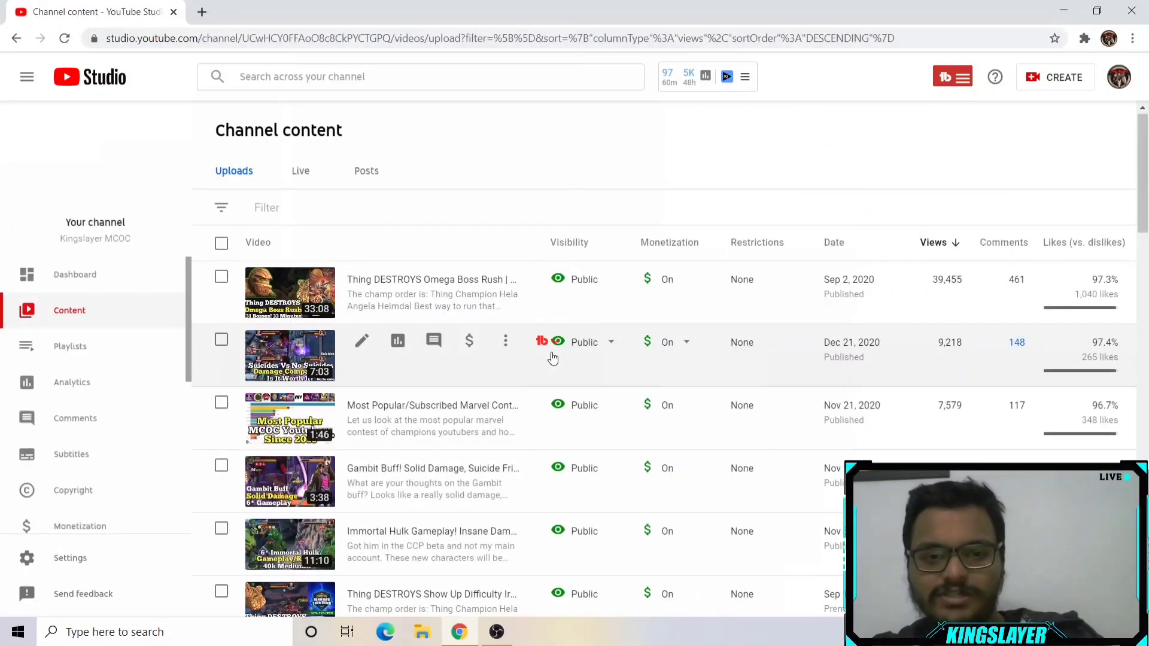
scroll(547, 359, "down", 1)
scroll(545, 358, "down", 2)
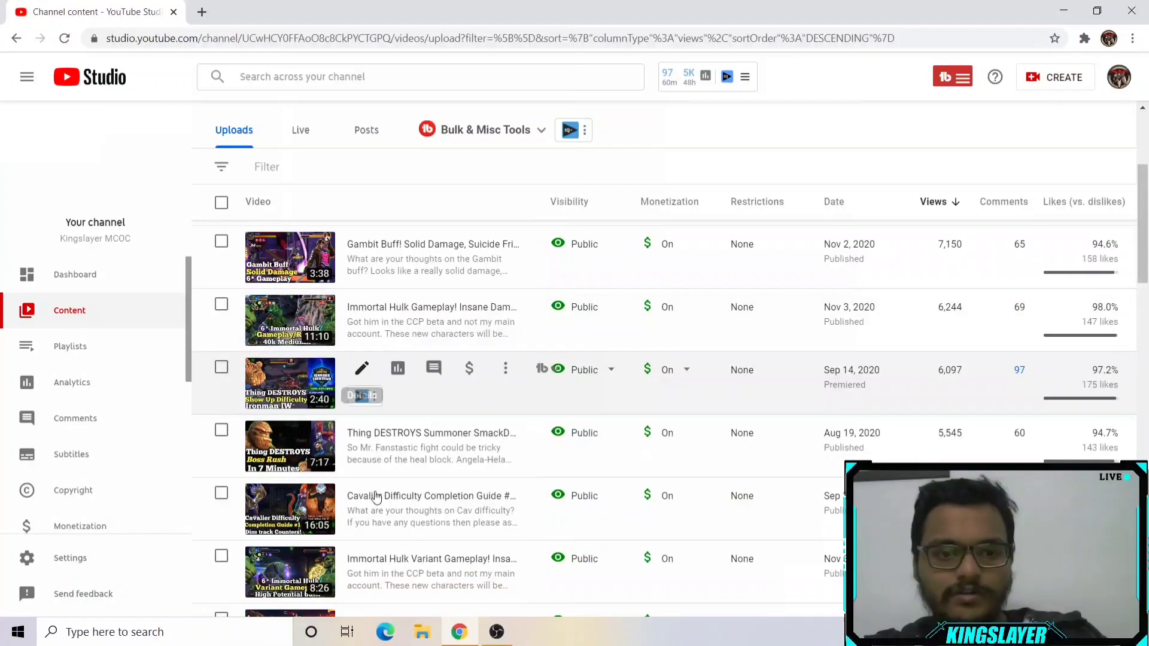
scroll(418, 513, "down", 3)
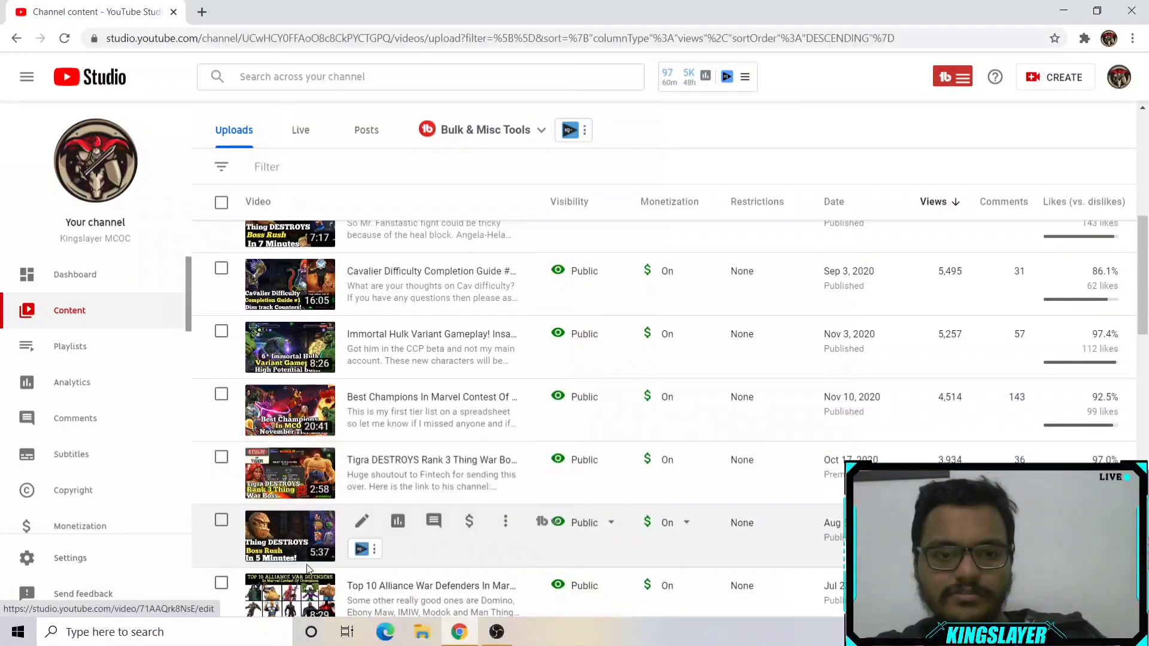
scroll(441, 534, "down", 3)
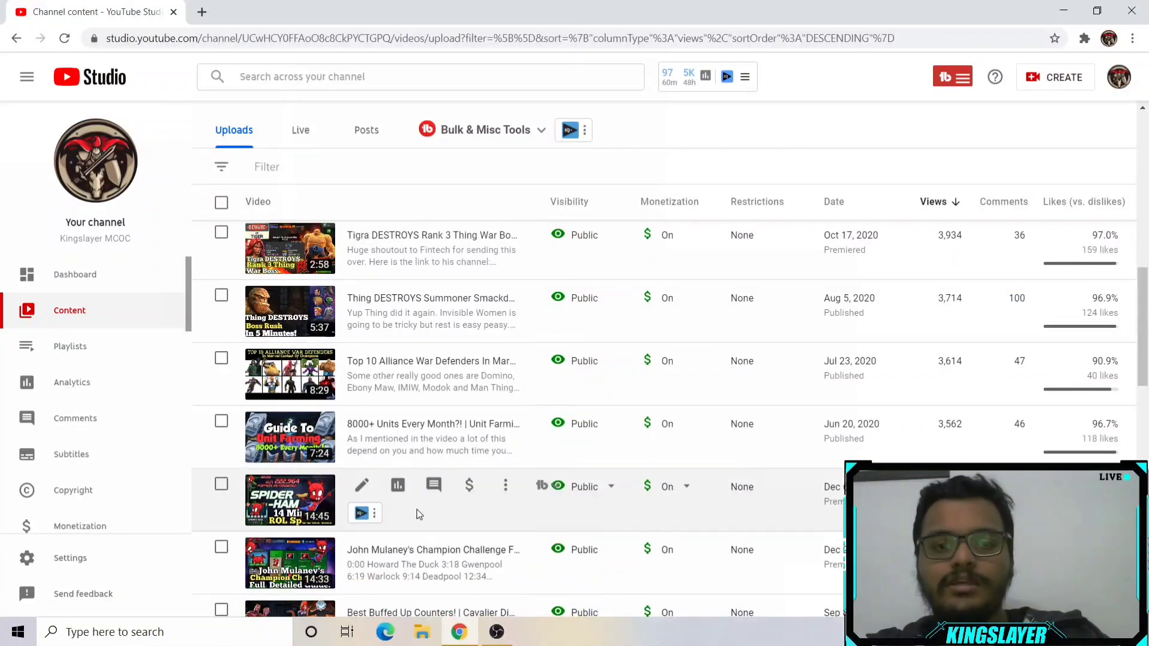
scroll(440, 479, "up", 4)
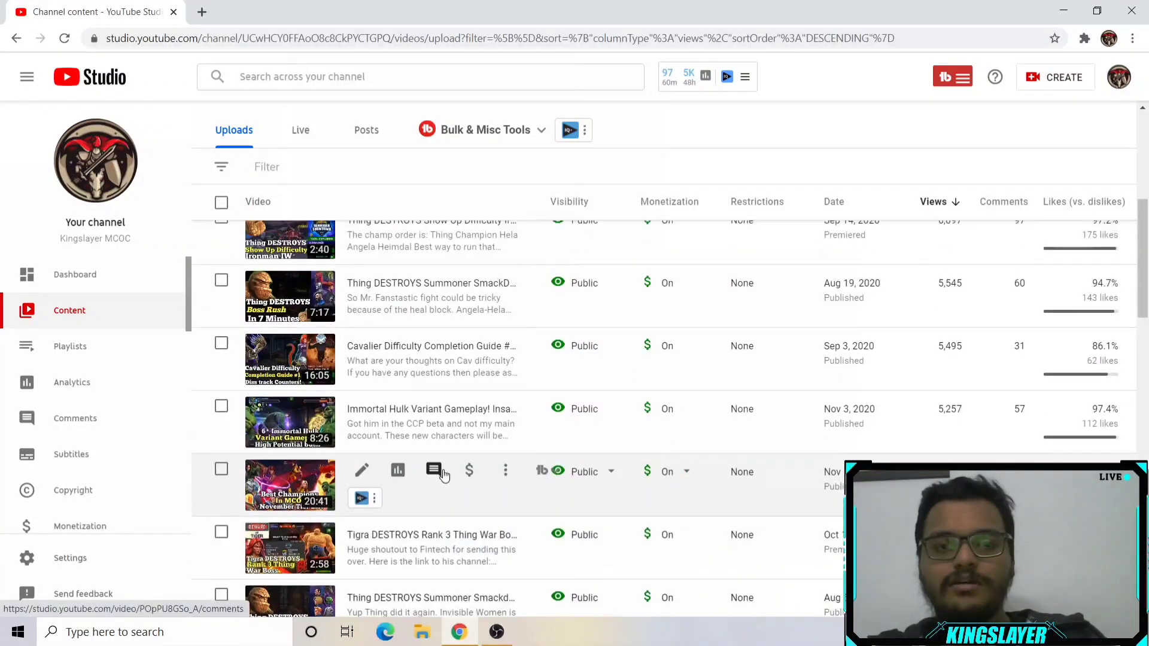
scroll(444, 474, "up", 5)
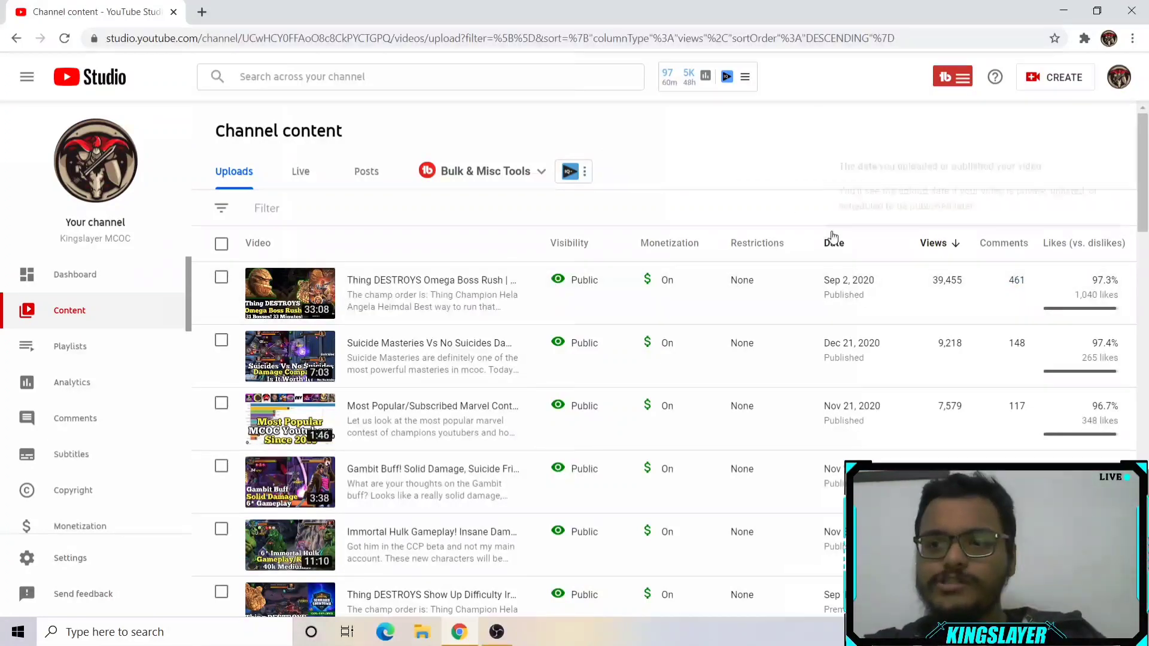
mouse_move(834, 236)
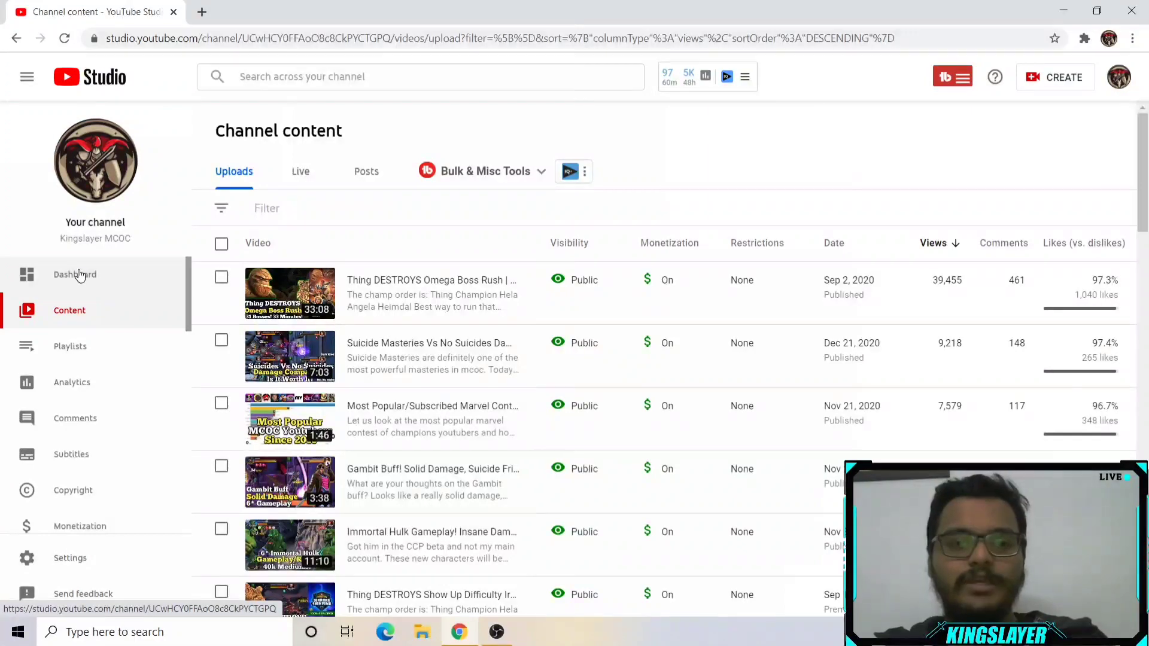
Step: Open Channel analytics, pass through Reach, and scroll the Audience report to subscriber watch time and top geographies
left_click(54, 396)
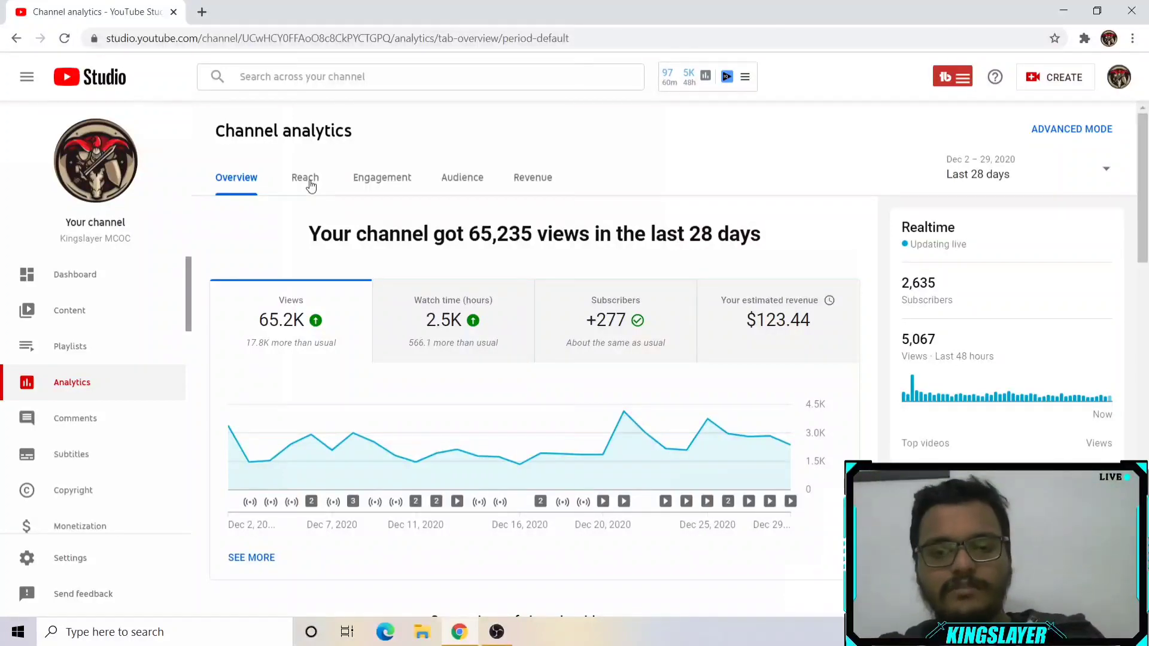
left_click(309, 184)
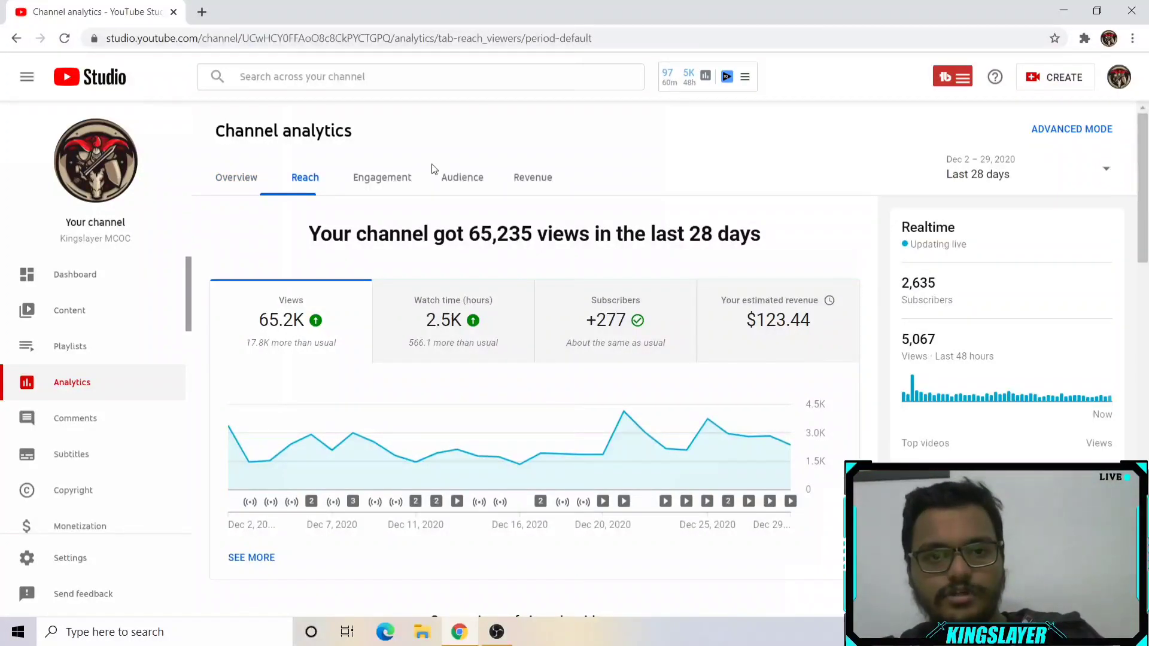
left_click(463, 179)
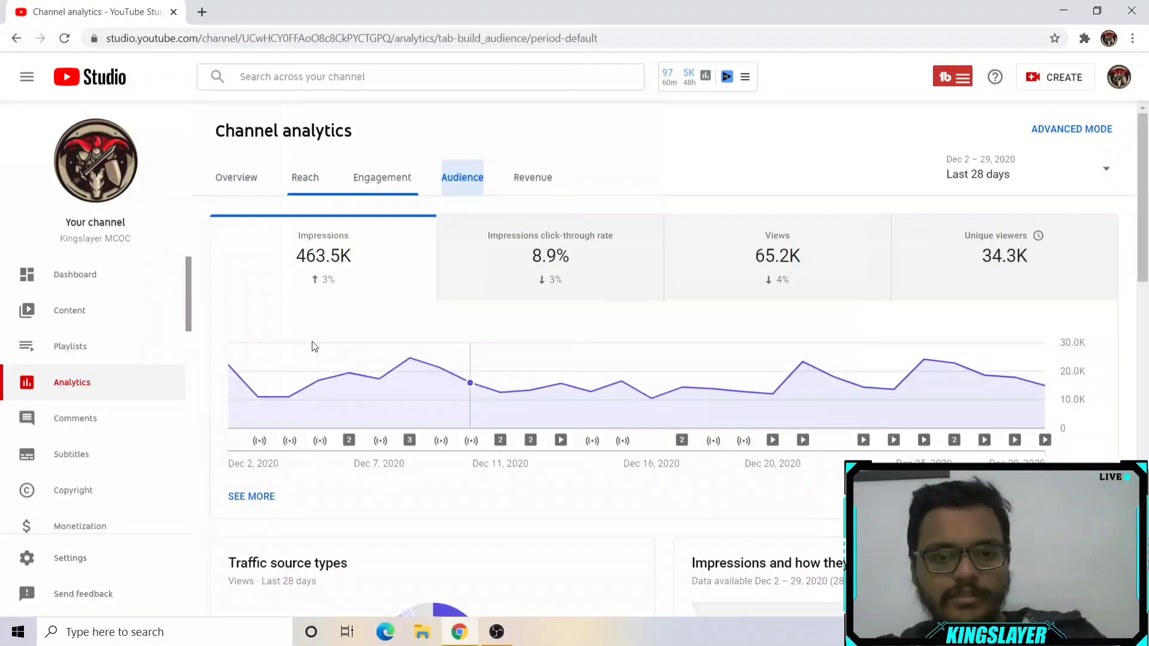
scroll(335, 353, "down", 3)
scroll(349, 357, "down", 10)
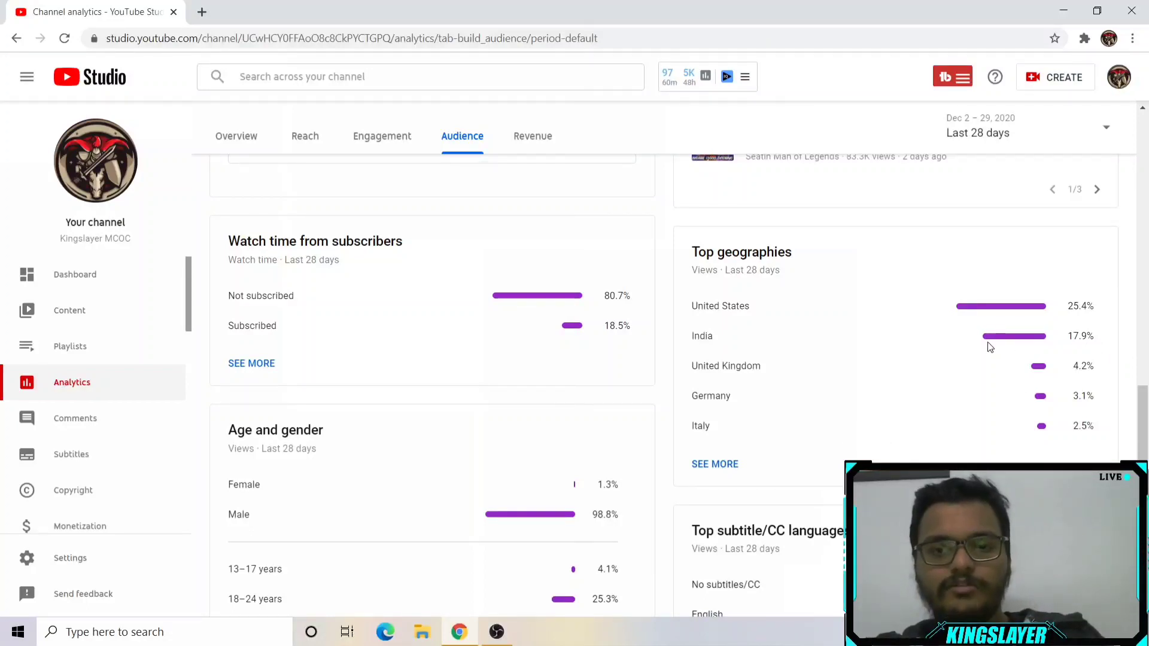
left_click(732, 470)
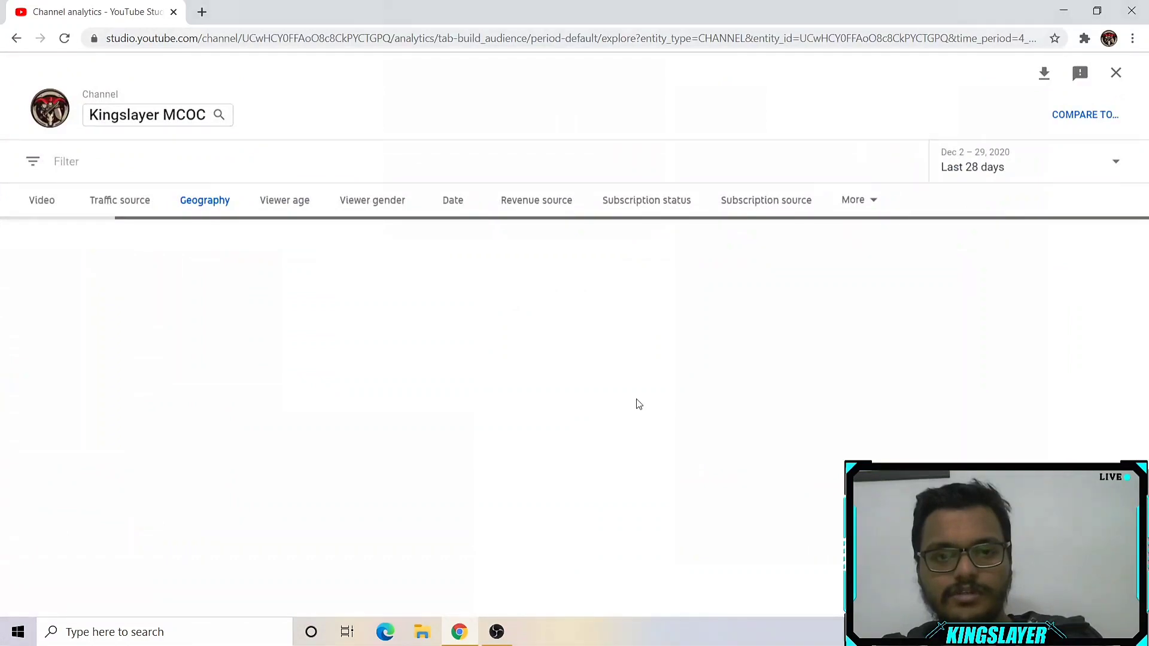
scroll(379, 379, "down", 5)
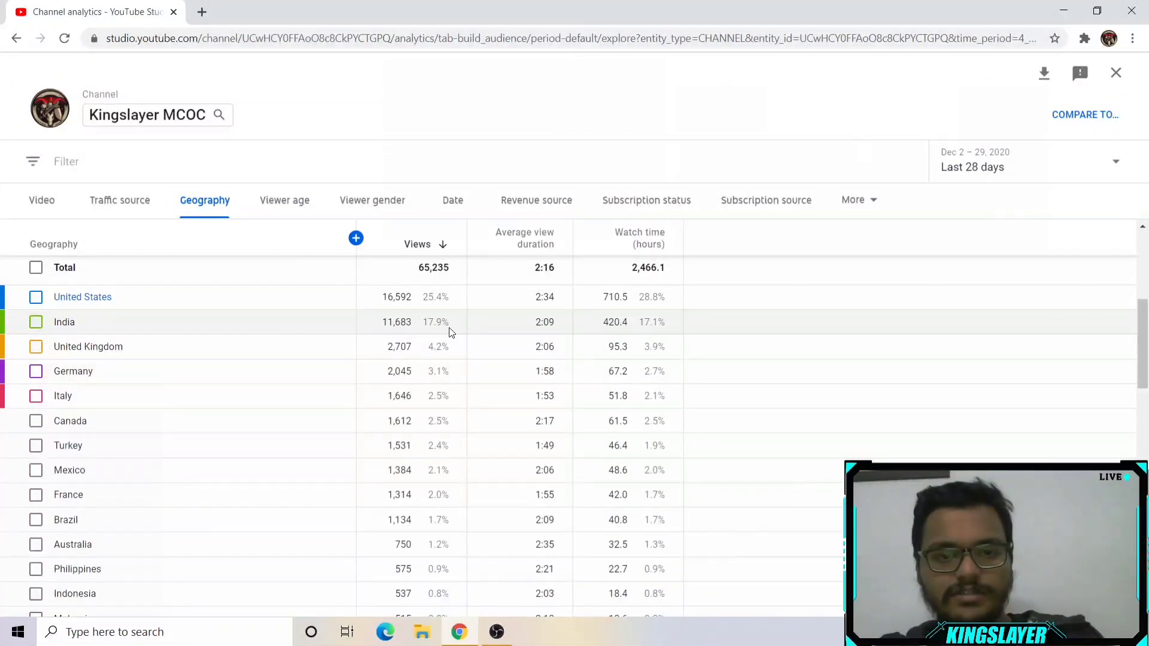
left_click_drag(451, 330, 400, 323)
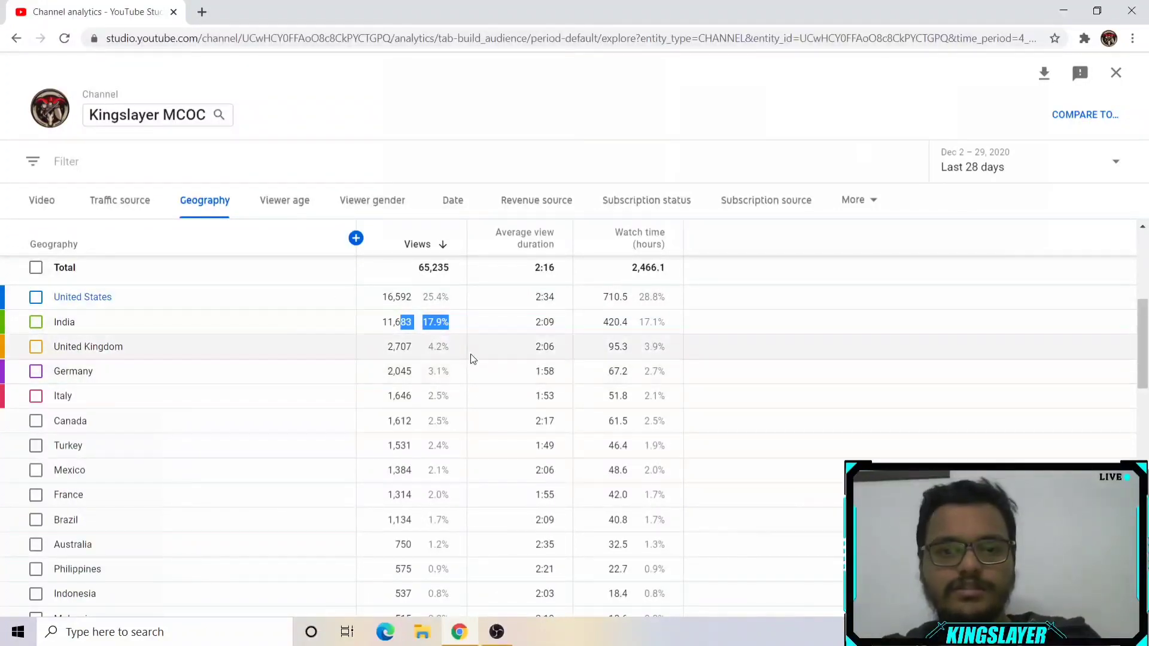
left_click(472, 326)
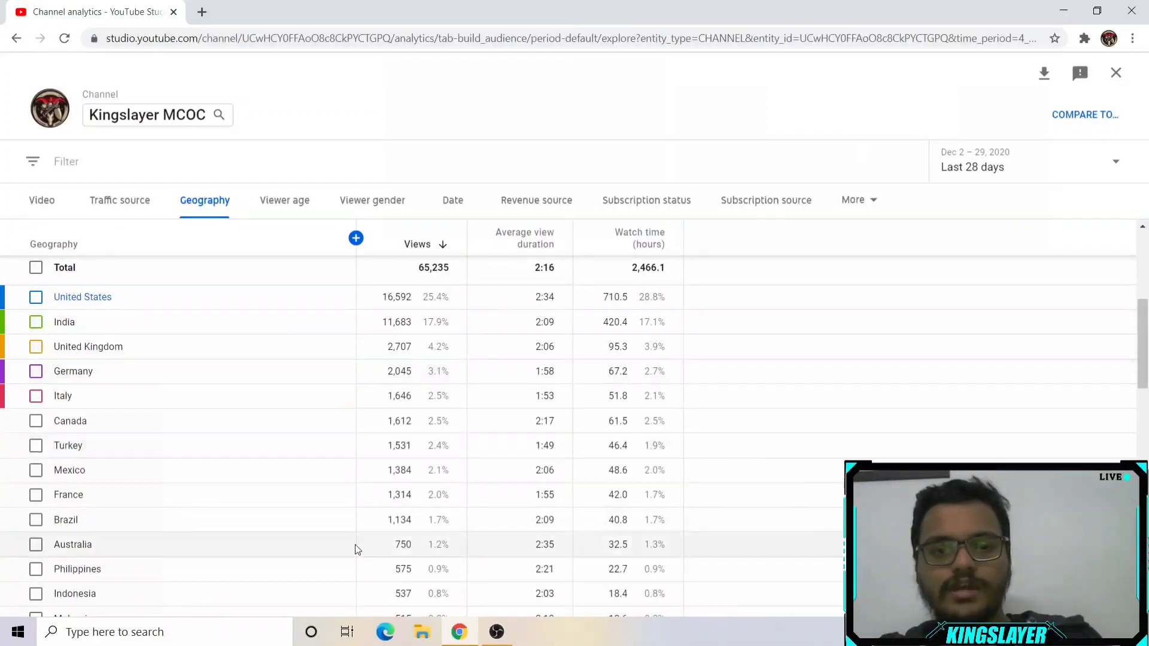
left_click(1114, 88)
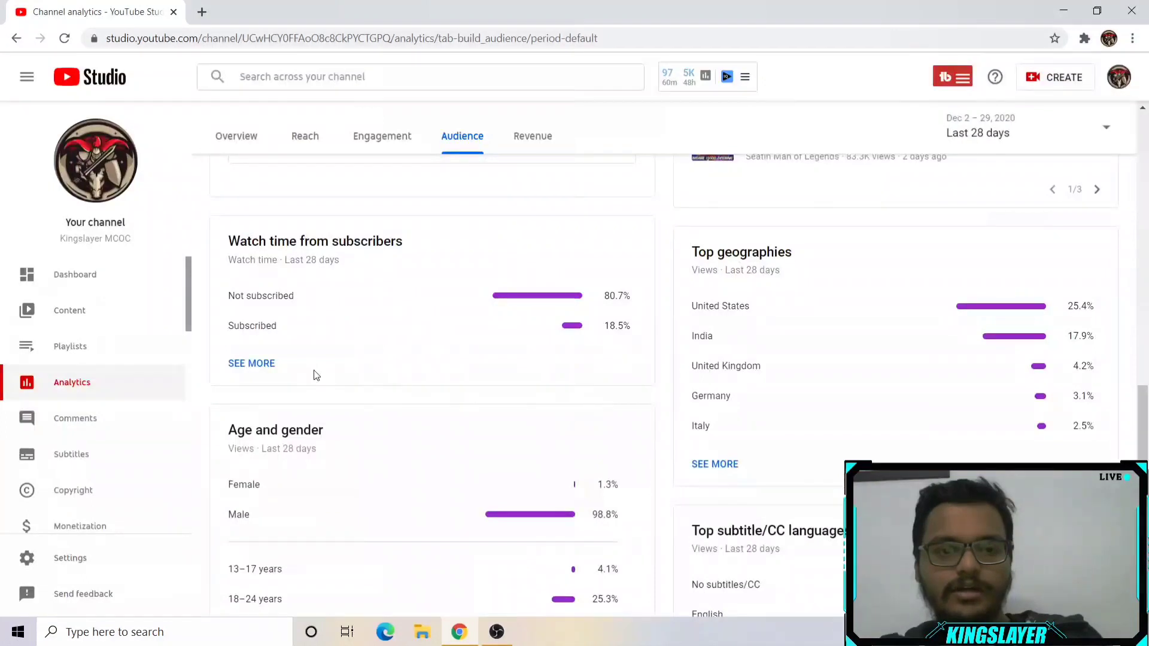
Step: Inspect the Age and gender card, then switch analytics to the Overview report showing 65,235 views
scroll(316, 375, "down", 3)
left_click_drag(307, 457, 382, 559)
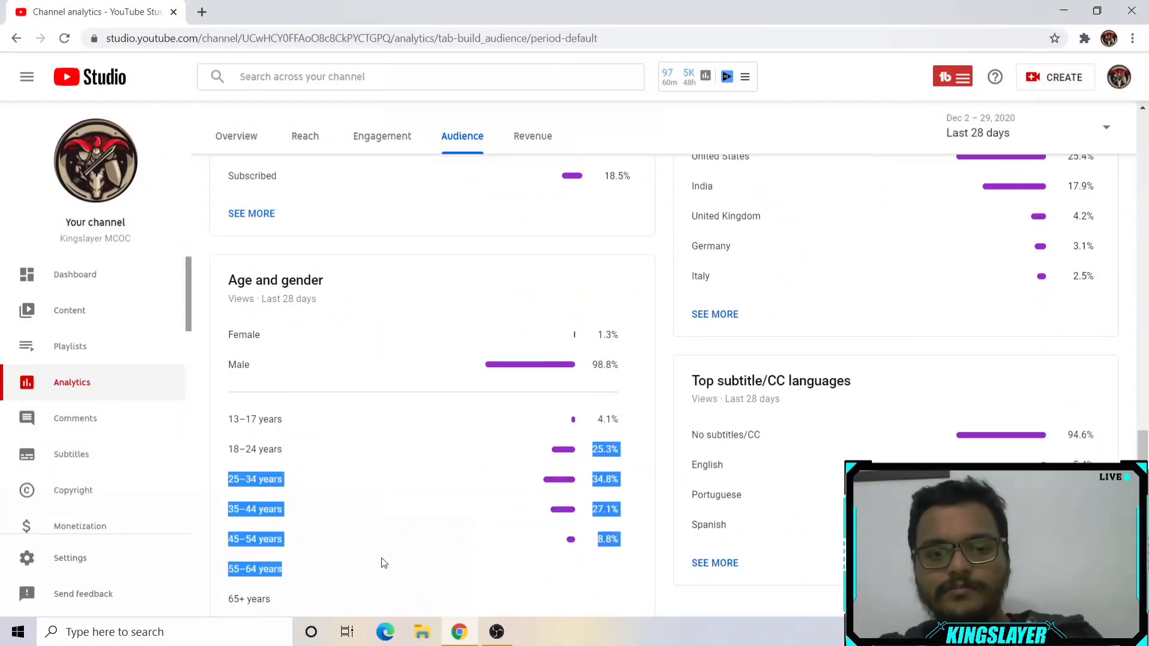
left_click(663, 476)
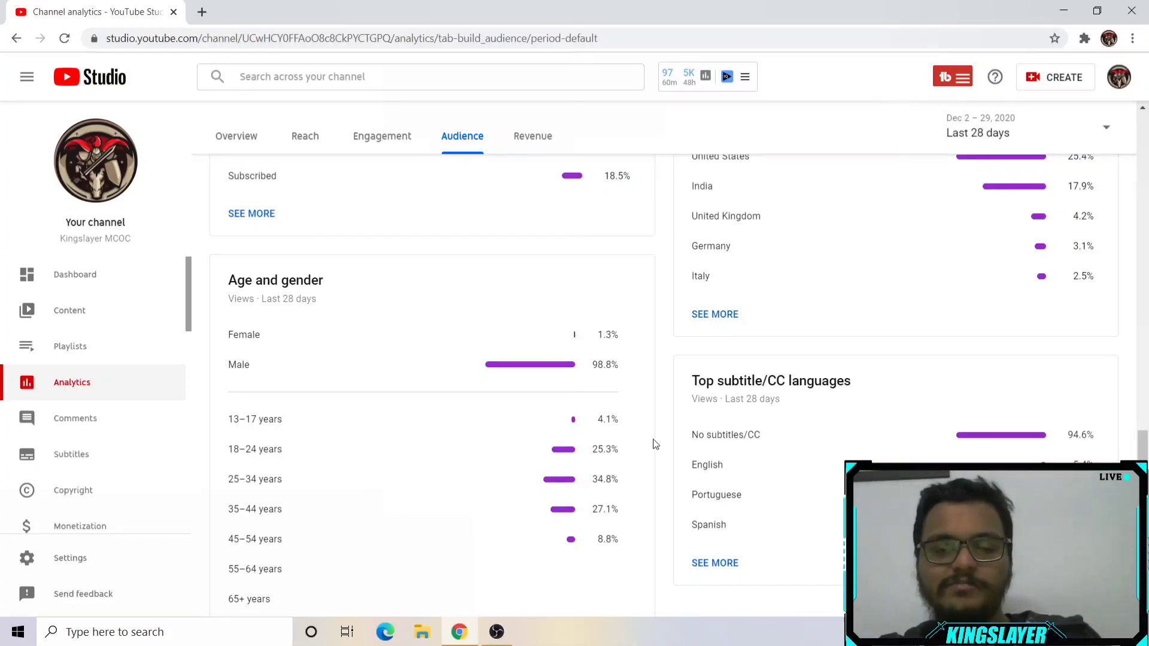
scroll(501, 492, "up", 15)
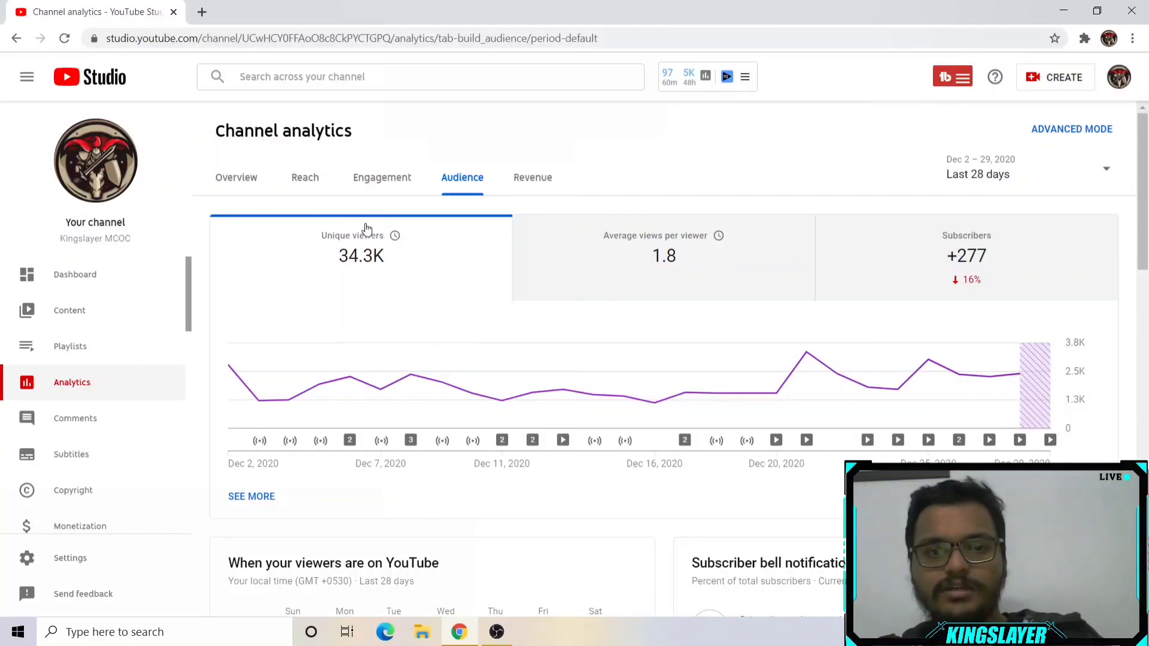
left_click(246, 183)
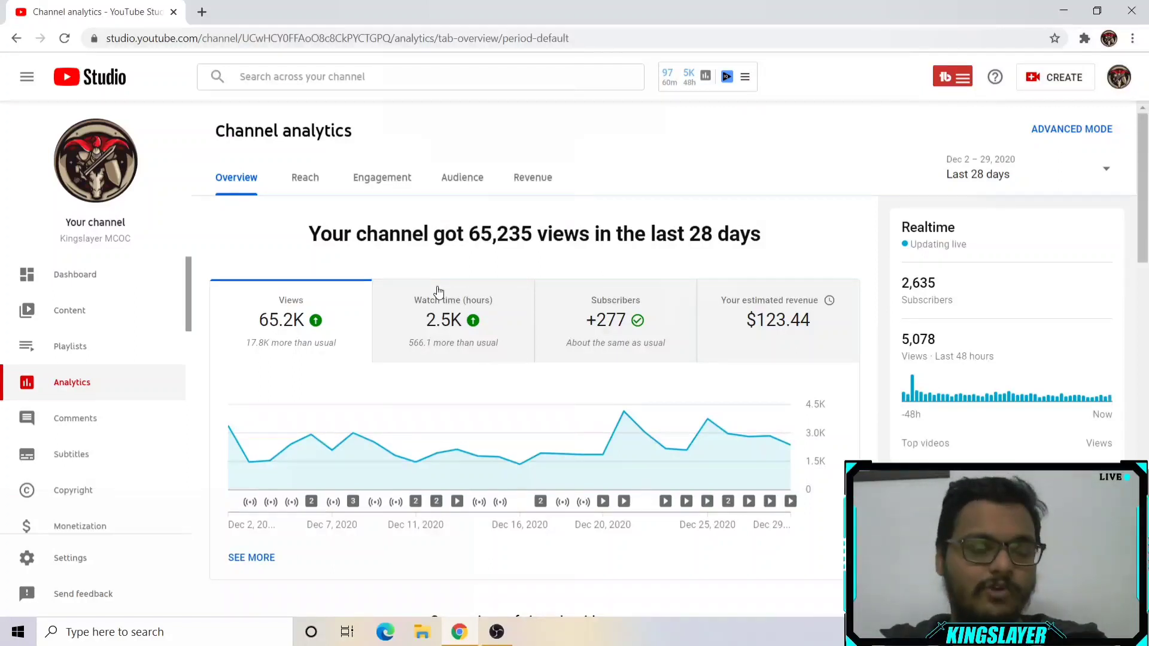
Step: Set the analytics date range to Lifetime and chart watch time in hours (15.3K)
left_click(1081, 189)
left_click(984, 262)
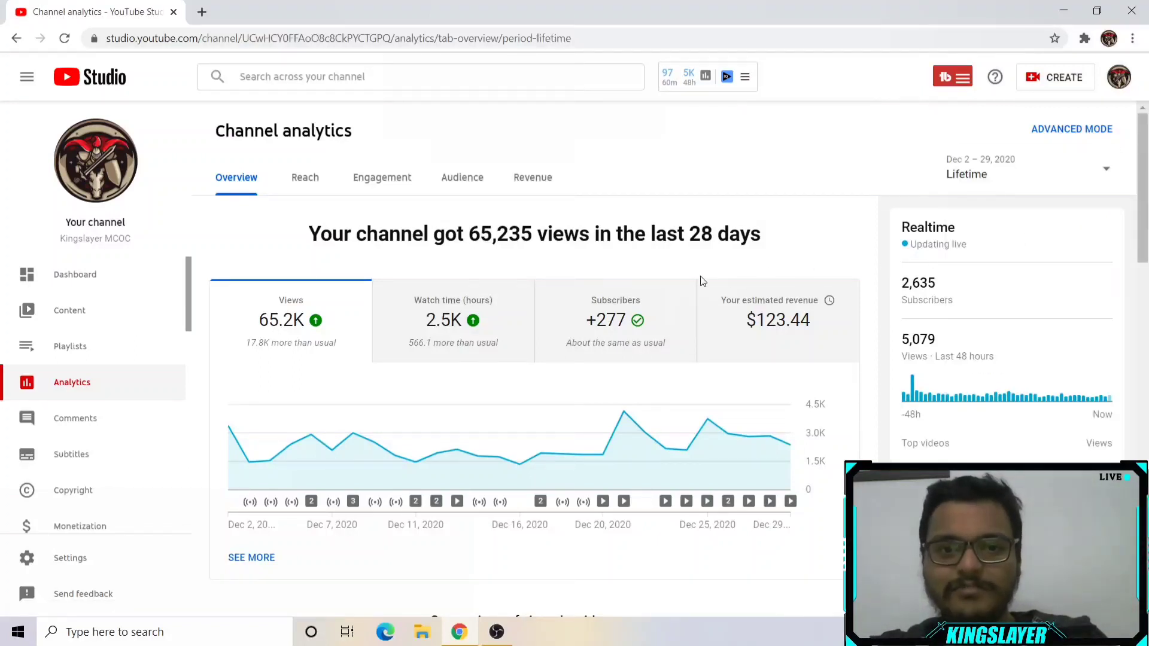
left_click(471, 333)
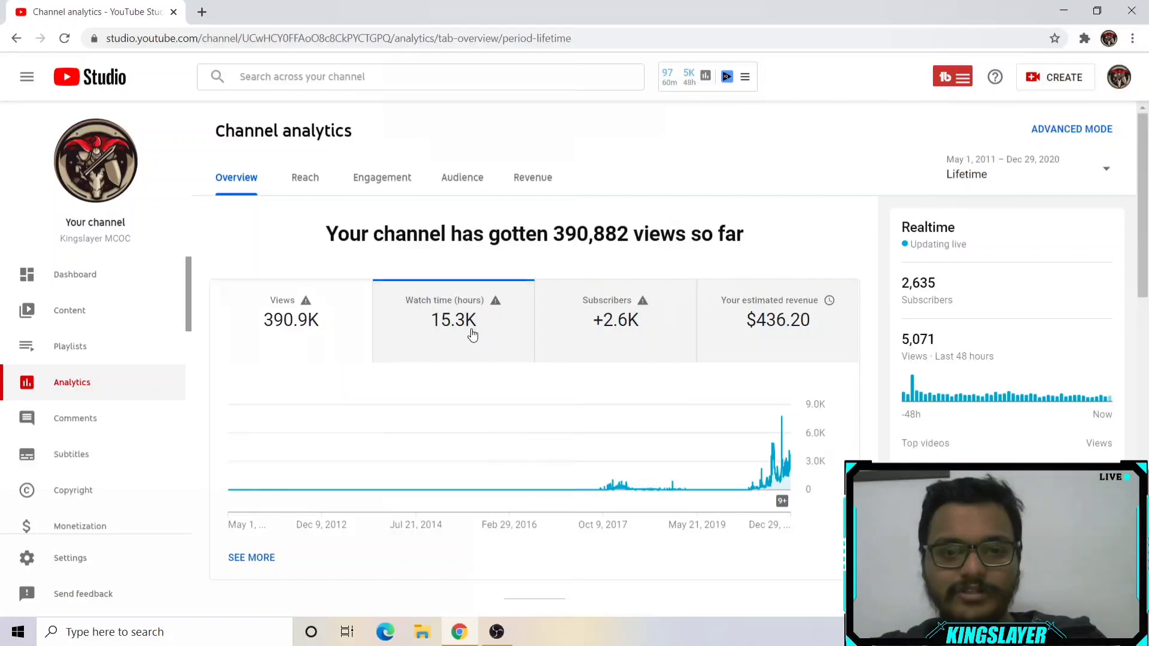
Step: Search Google for a calculator in a new browser tab
left_click(201, 12)
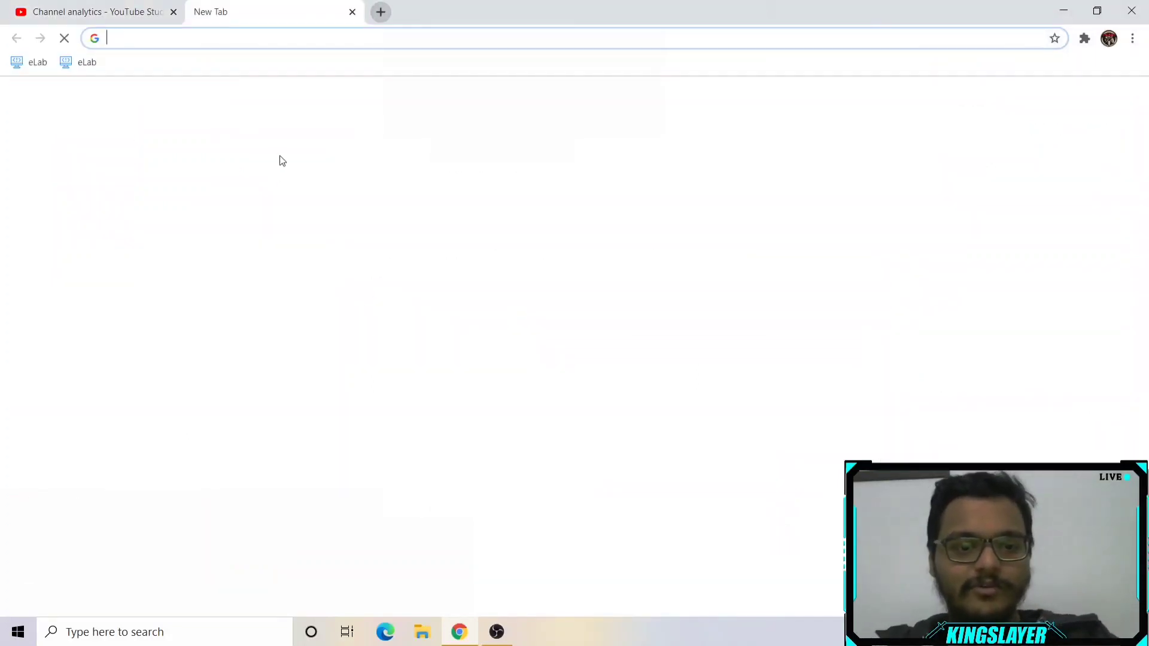
type("calcu")
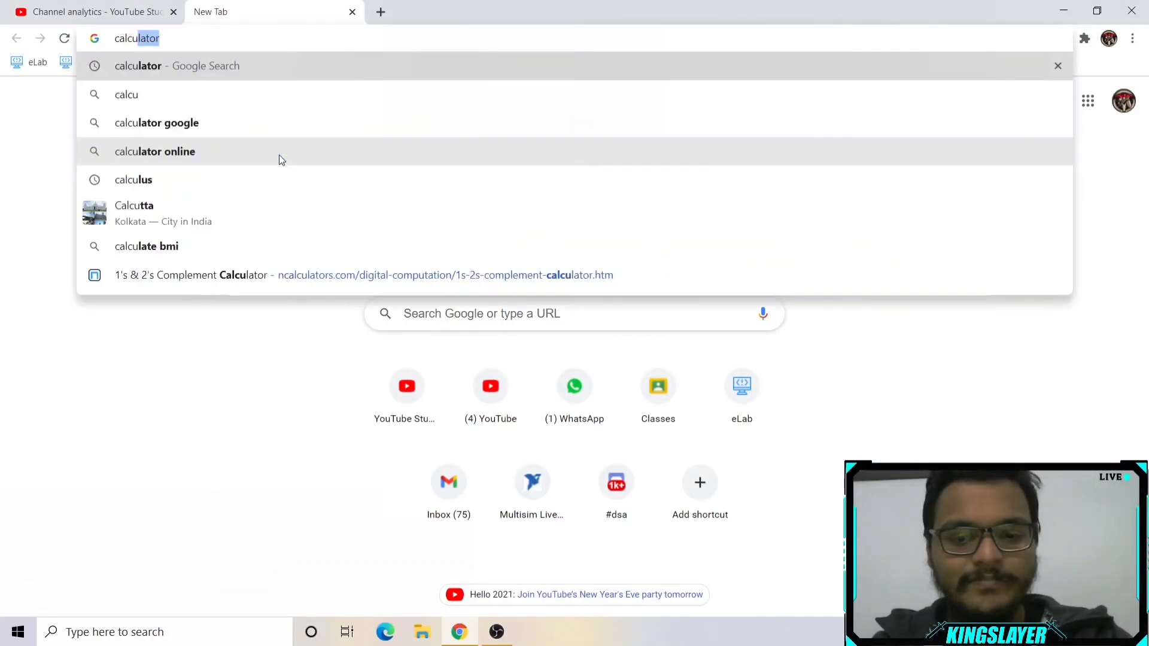
key("Return")
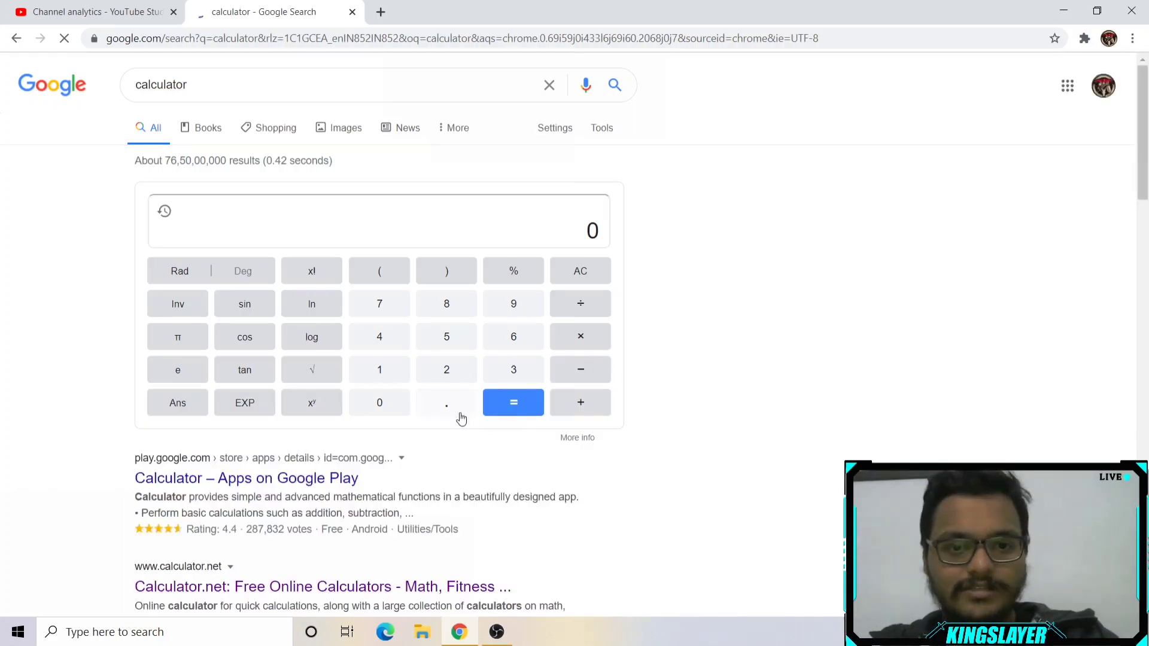
left_click(82, 6)
left_click(252, 9)
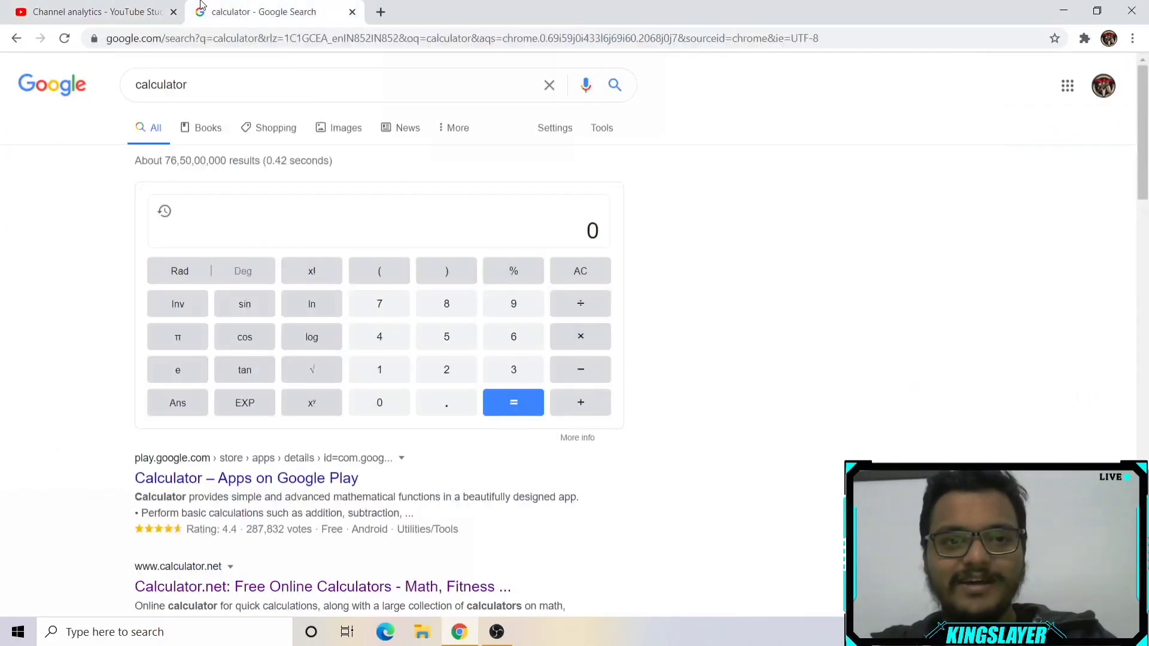
Step: Compute 15.3 × 60 = 918 on Google's calculator, then return to the Studio analytics
left_click(393, 380)
left_click(435, 346)
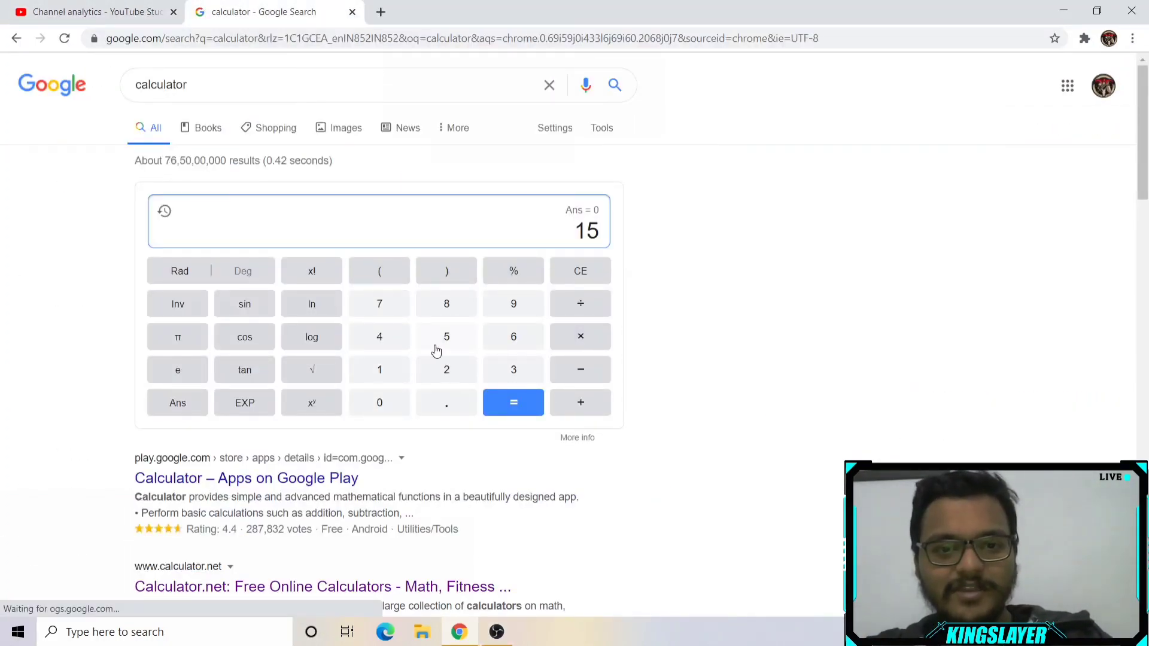
left_click(448, 405)
left_click(524, 376)
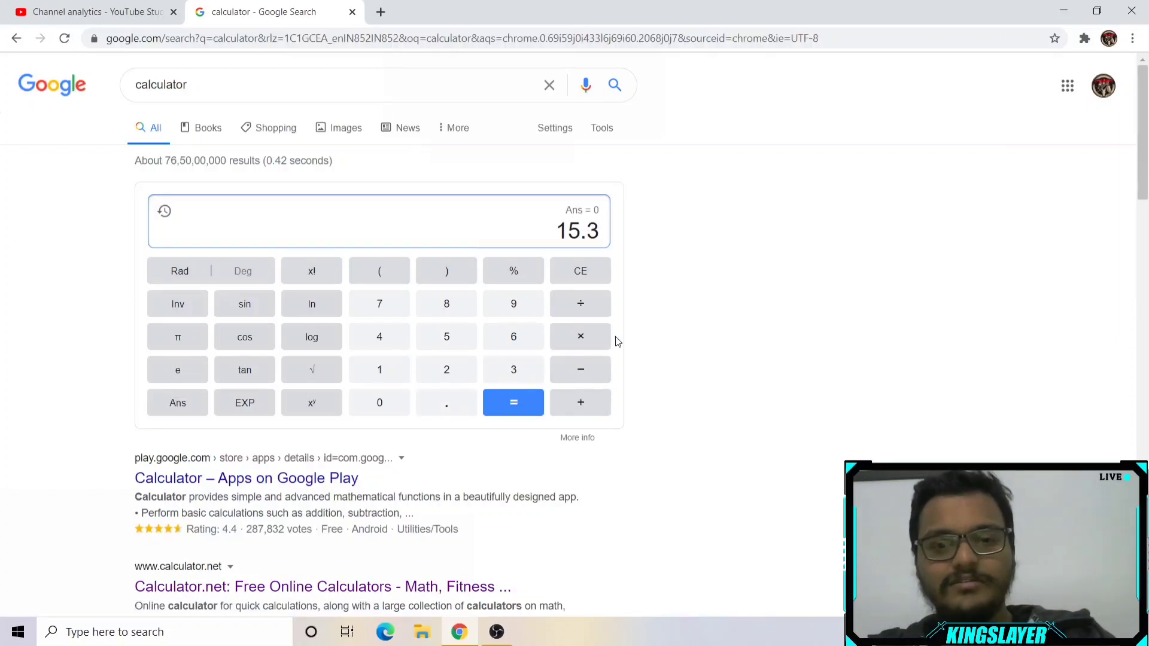
left_click(579, 337)
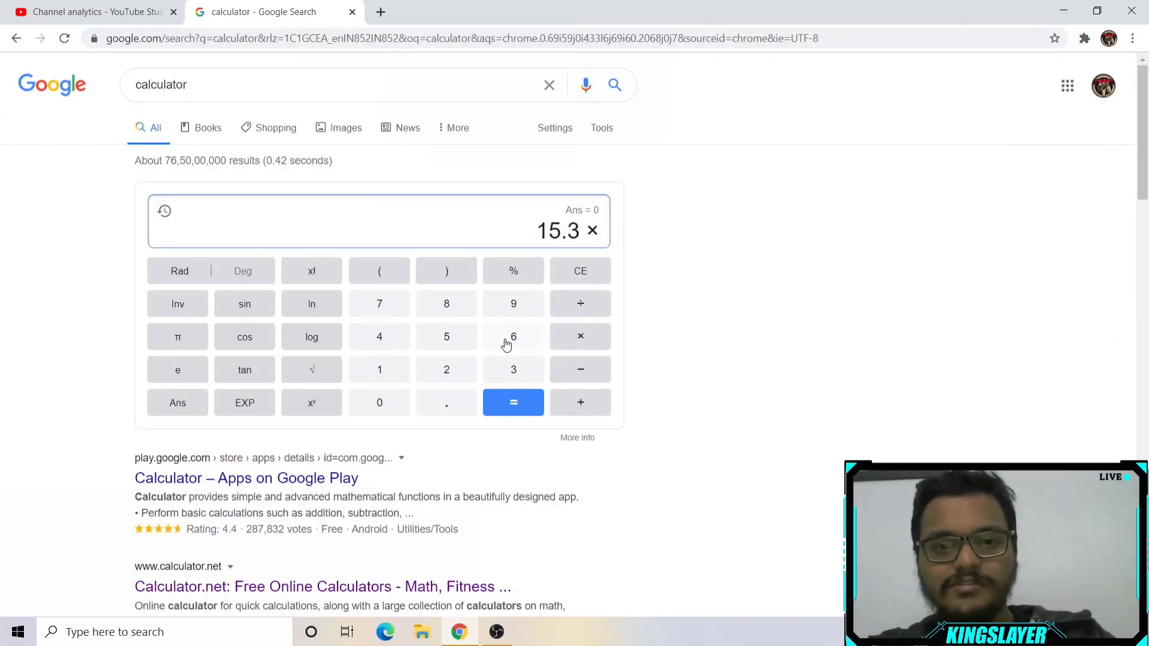
left_click(508, 343)
left_click(374, 410)
left_click(513, 408)
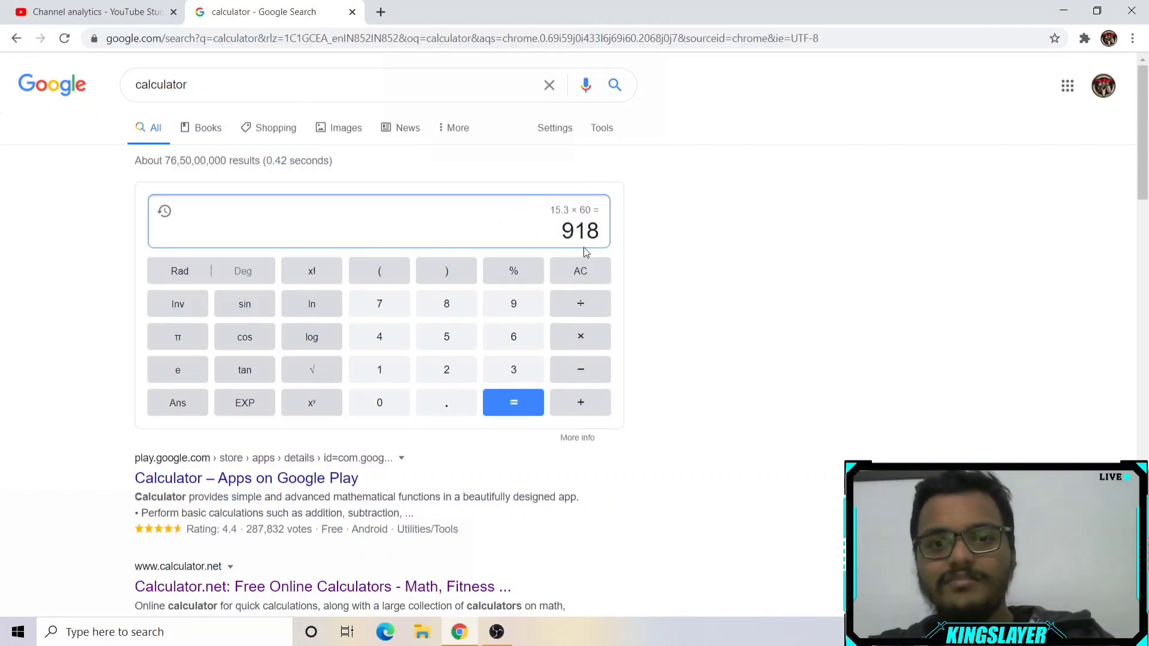
left_click(122, 9)
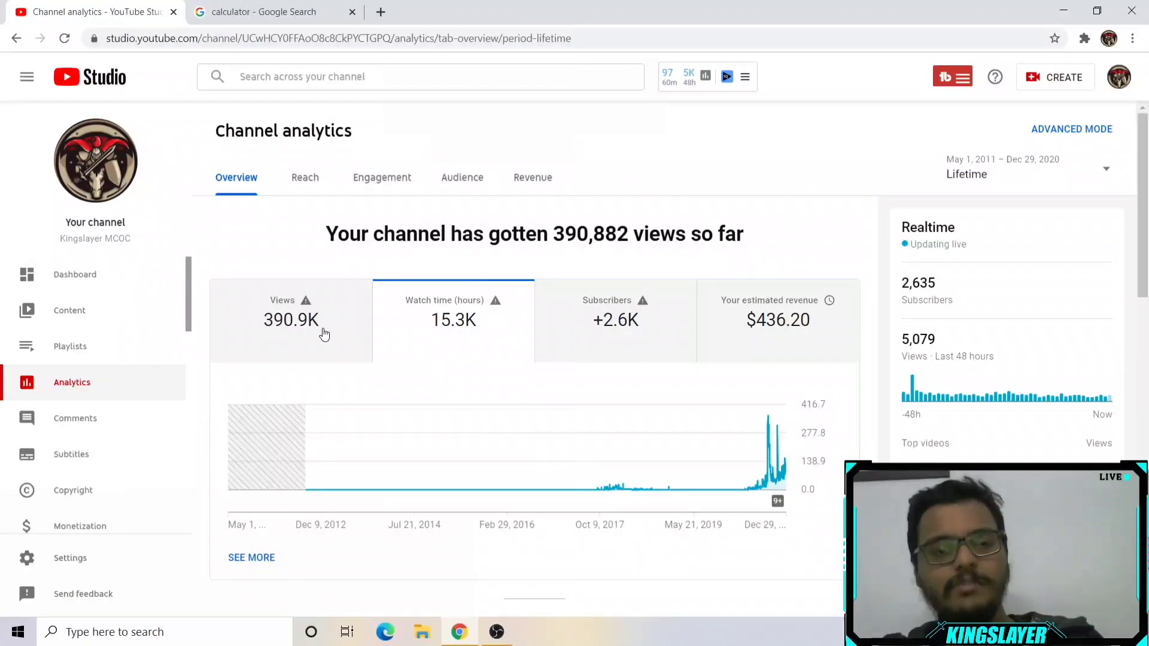
Step: Go to the Dashboard from YouTube Studio's left sidebar
left_click(144, 273)
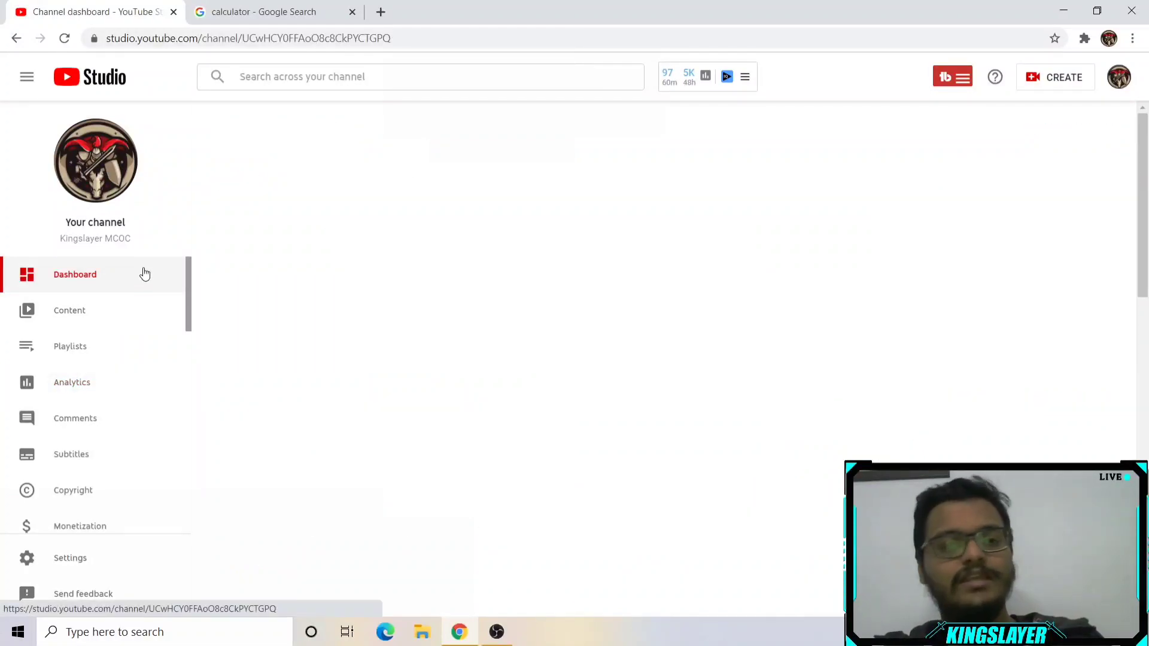